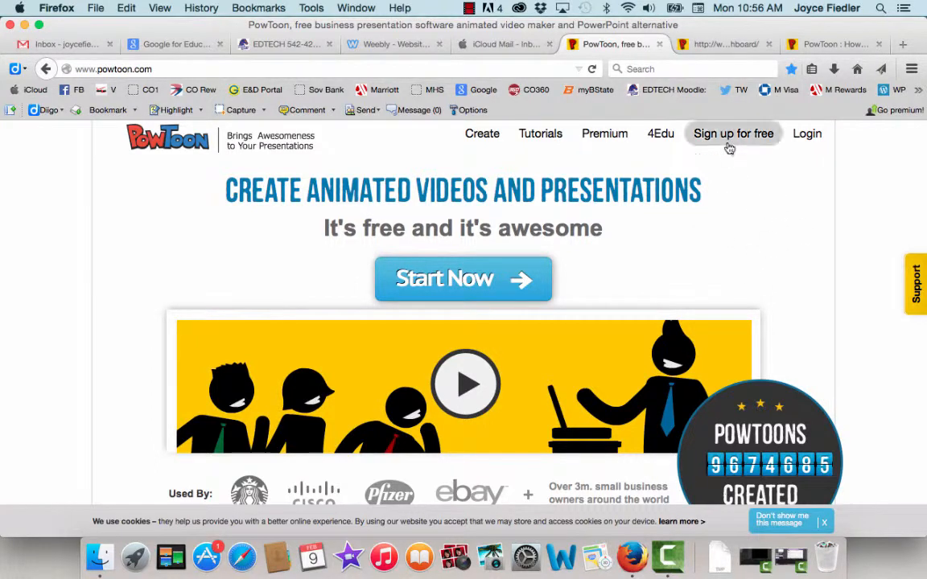
- Open the PowToon dashboard, and switch to the "How to Draw Conclusions" project in the studio editor to view its slides
{"action": "left_click", "coordinate": [717, 44]}
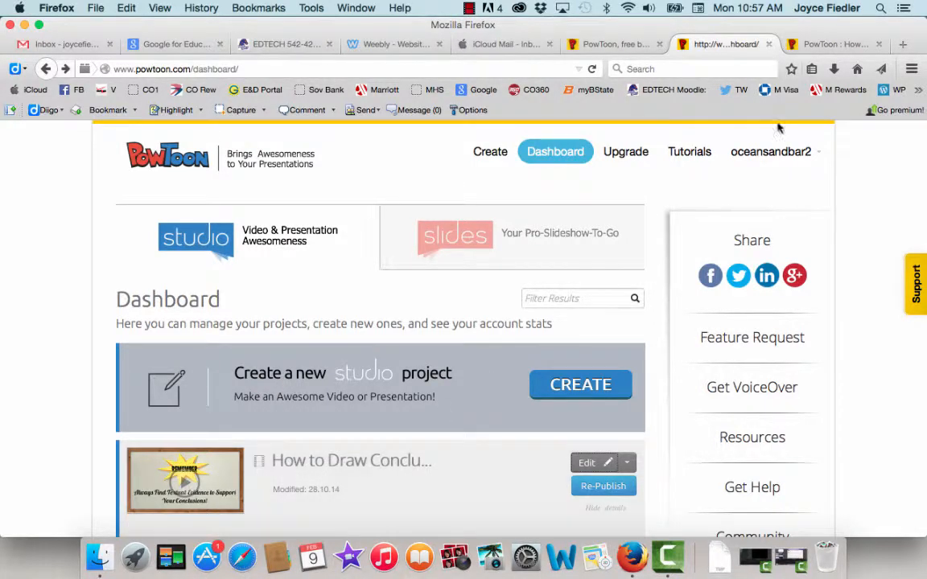
{"action": "left_click", "coordinate": [817, 47]}
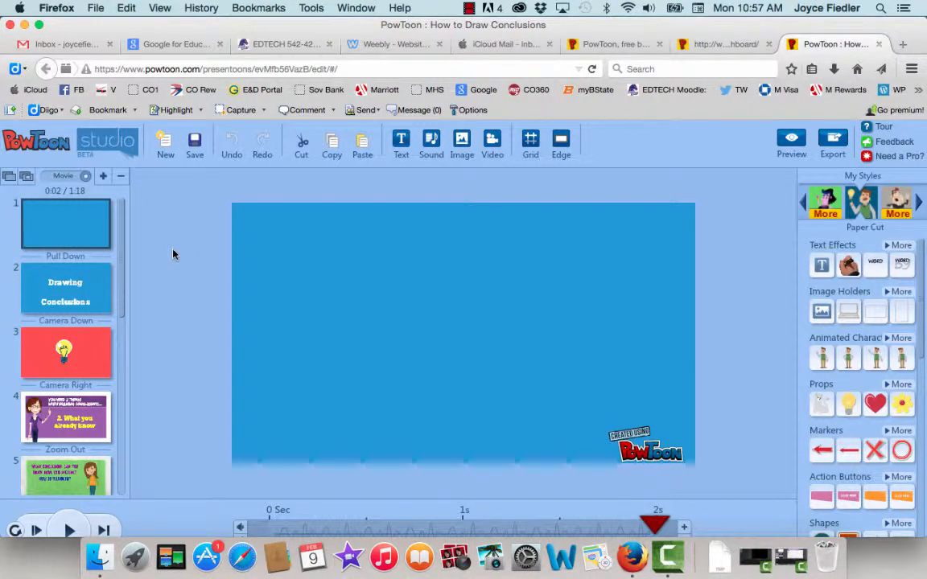
{"action": "scroll", "coordinate": [172, 254], "scroll_direction": "down", "scroll_amount": 2}
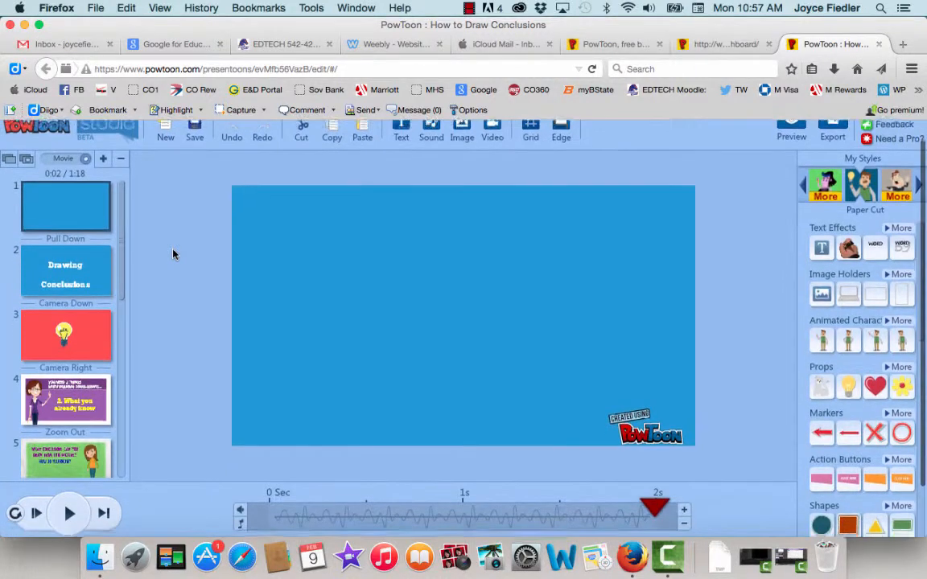
{"action": "scroll", "coordinate": [172, 254], "scroll_direction": "down", "scroll_amount": 1}
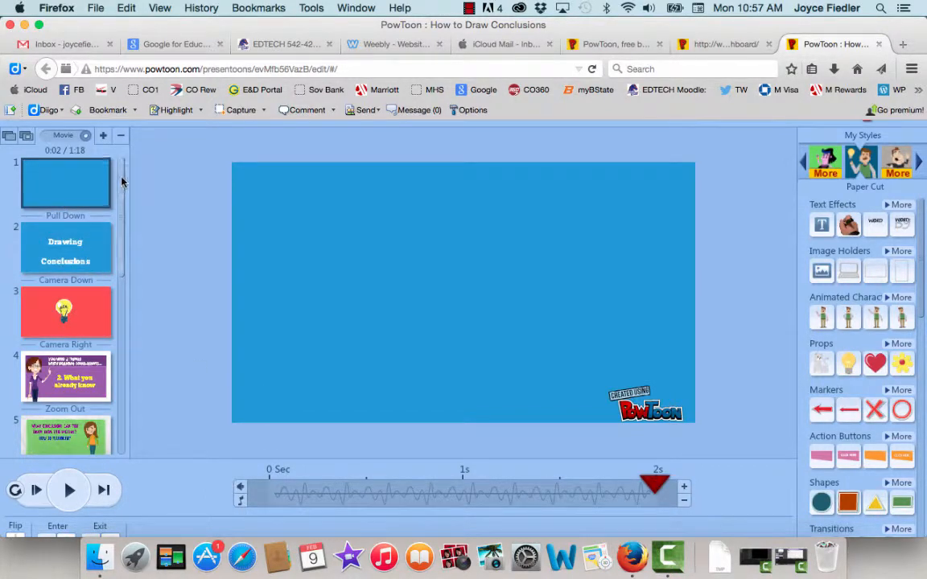
{"action": "mouse_move", "coordinate": [122, 180]}
{"action": "left_mouse_down"}
{"action": "mouse_move", "coordinate": [125, 345]}
{"action": "mouse_move", "coordinate": [113, 344]}
{"action": "mouse_move", "coordinate": [124, 170]}
{"action": "left_mouse_up"}
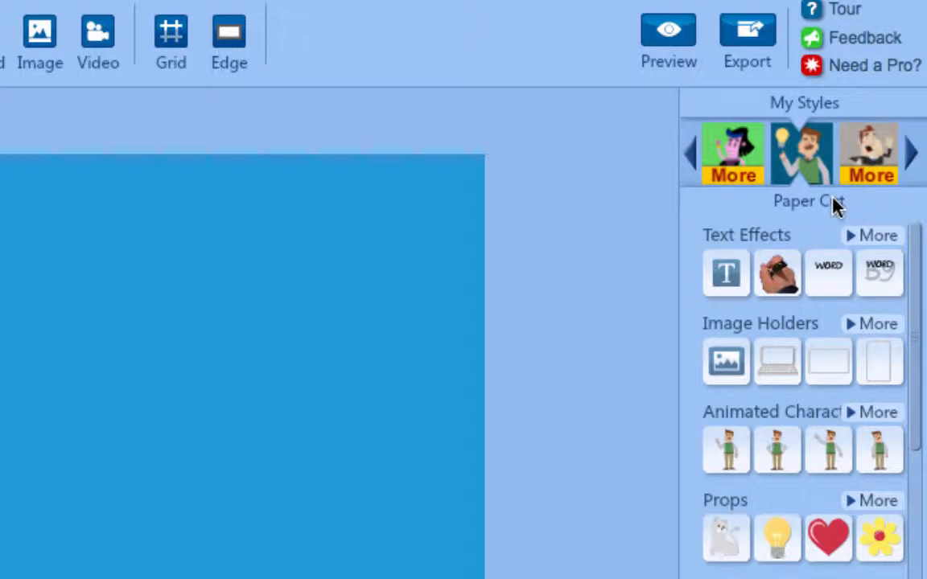
- Browse the available graphic styles, including Creanimate Comic, Marker and Label, and return to the Paper Cut style
{"action": "left_click", "coordinate": [911, 153]}
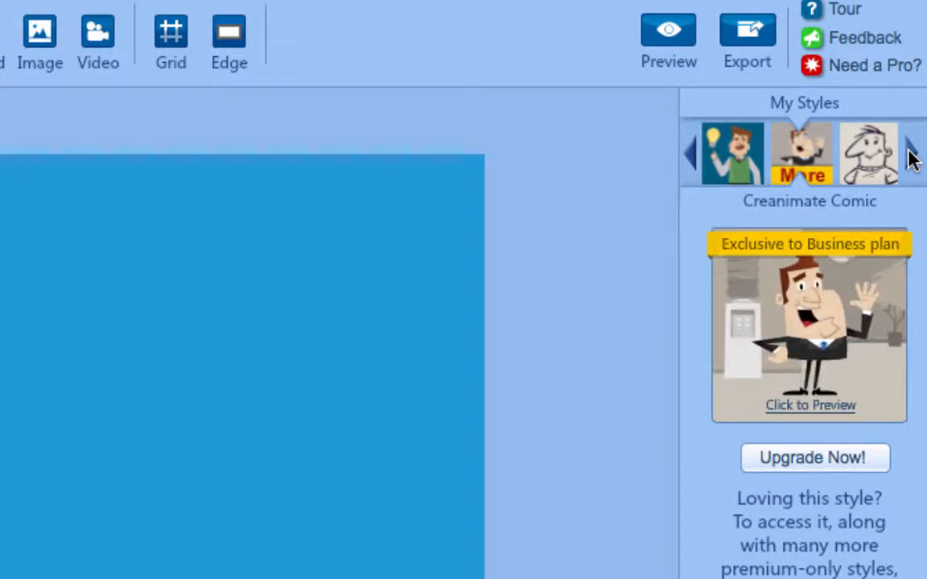
{"action": "left_click", "coordinate": [912, 153]}
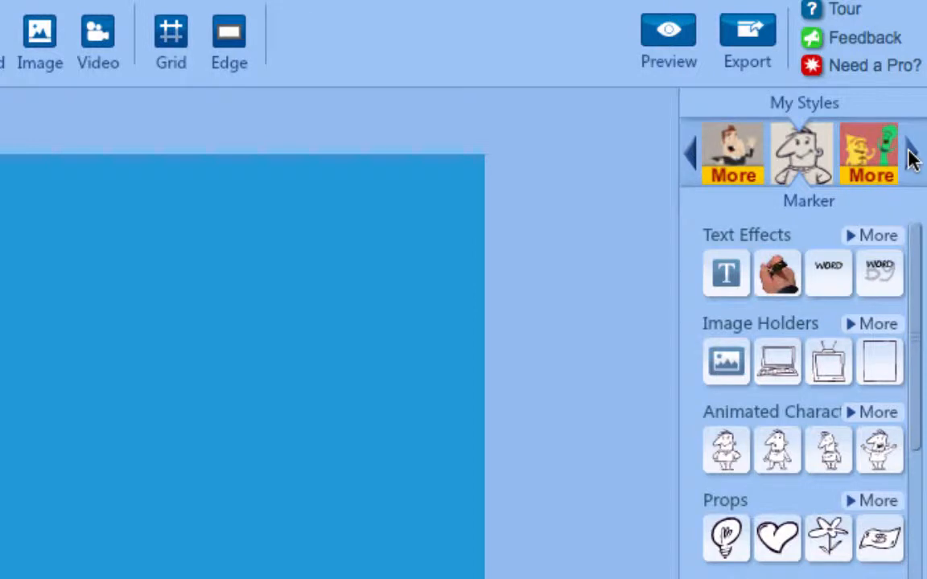
{"action": "left_click", "coordinate": [911, 153]}
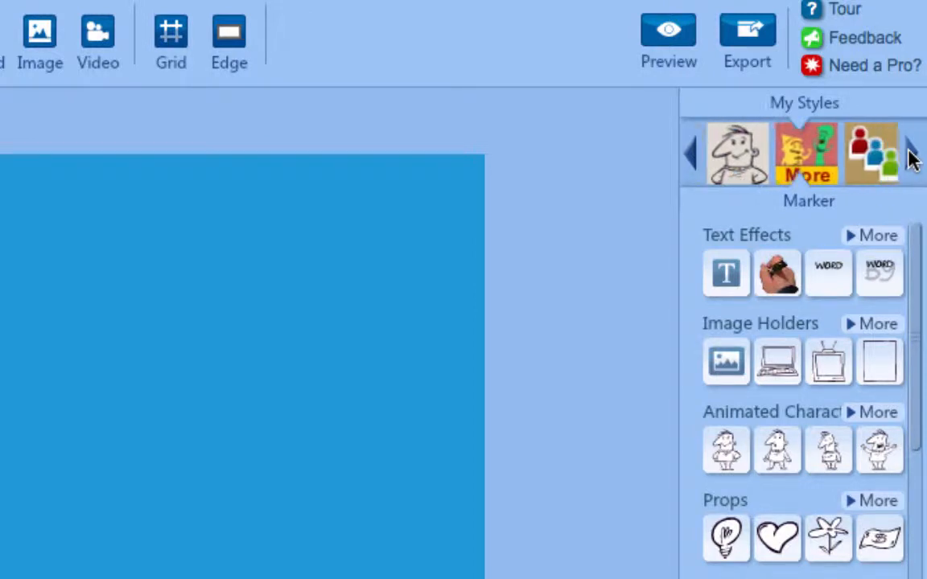
{"action": "left_click", "coordinate": [911, 156]}
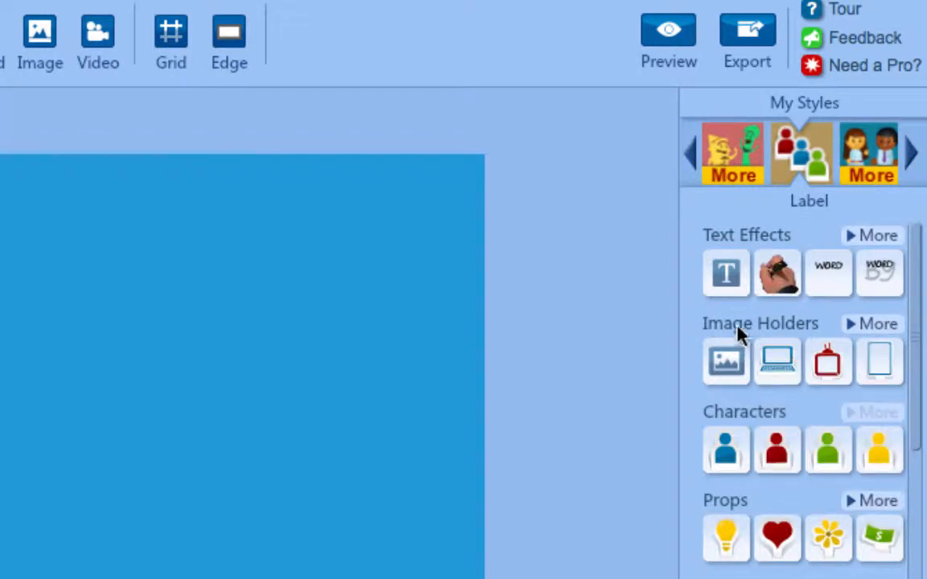
{"action": "left_click", "coordinate": [689, 154]}
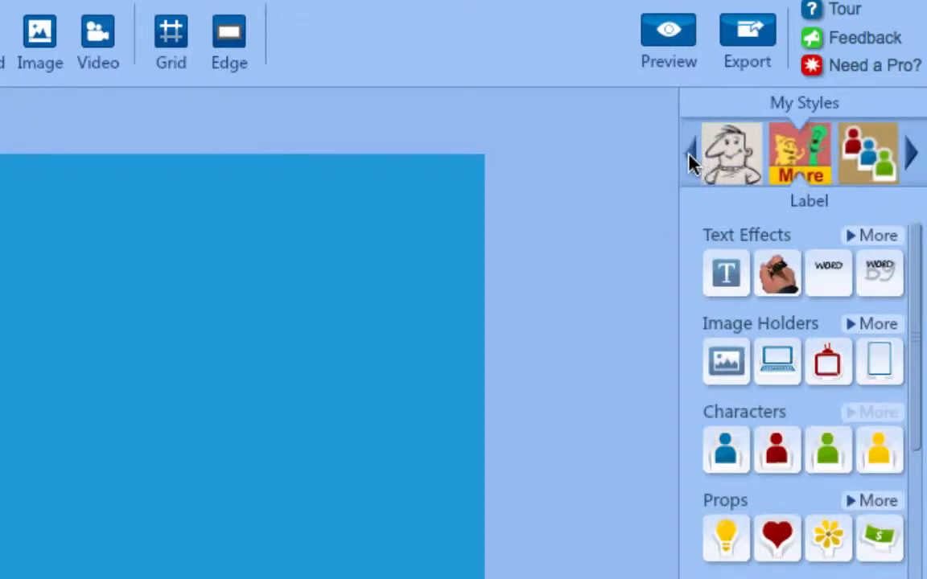
{"action": "left_click", "coordinate": [690, 155]}
{"action": "left_click", "coordinate": [689, 154]}
{"action": "left_click", "coordinate": [689, 154]}
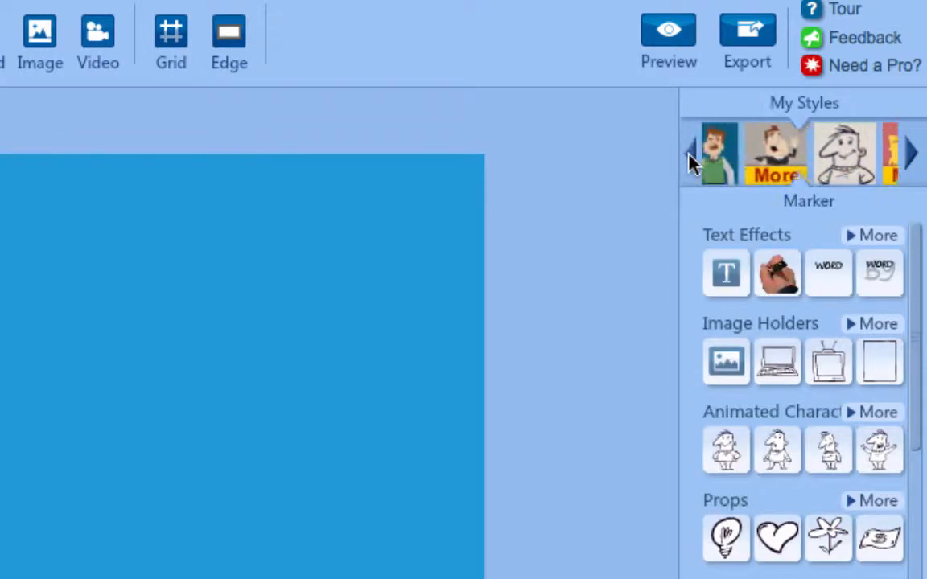
{"action": "left_click", "coordinate": [690, 154]}
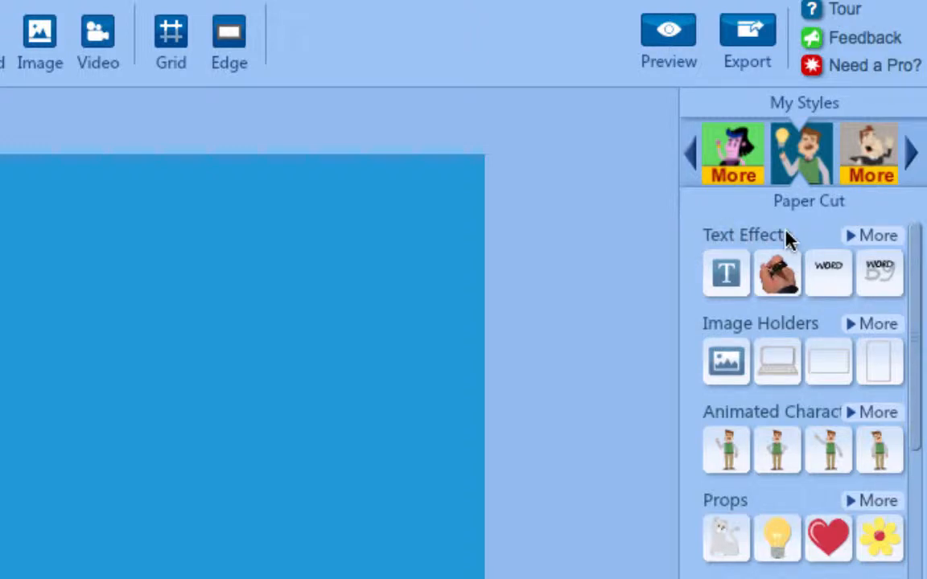
- Expand the Paper Cut text effects and preview their animations, such as words appearing, letters bouncing, letters rolling and words fading
{"action": "left_click", "coordinate": [856, 238]}
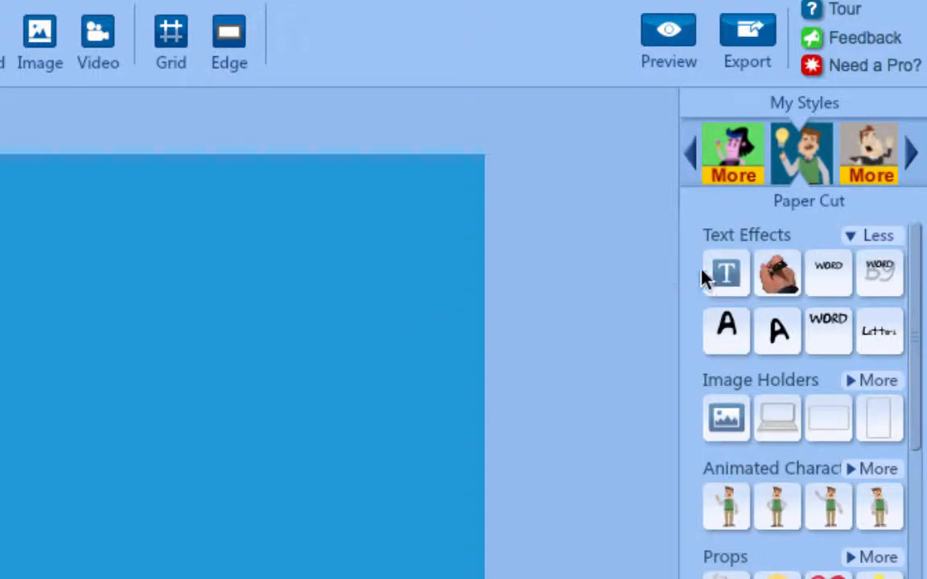
{"action": "mouse_move", "coordinate": [724, 276]}
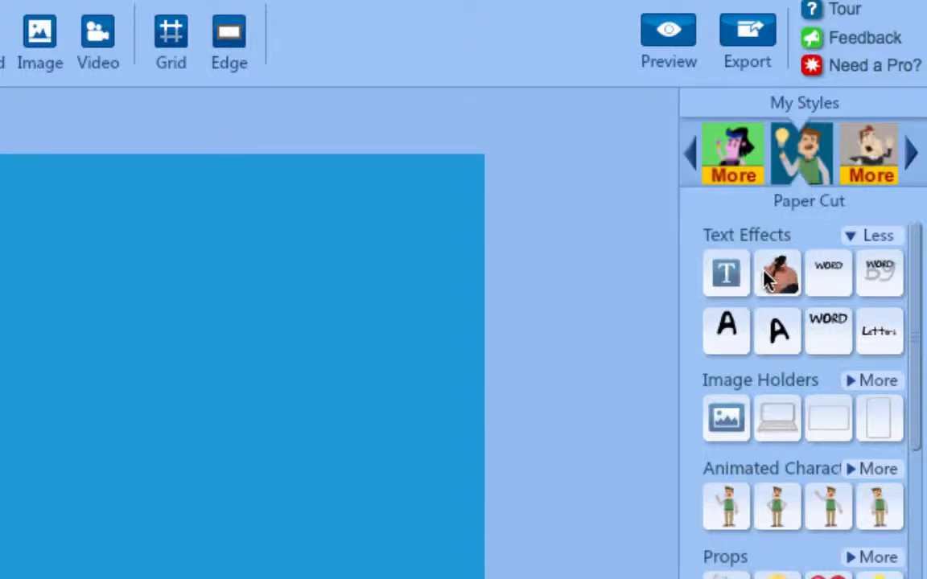
{"action": "mouse_move", "coordinate": [770, 280]}
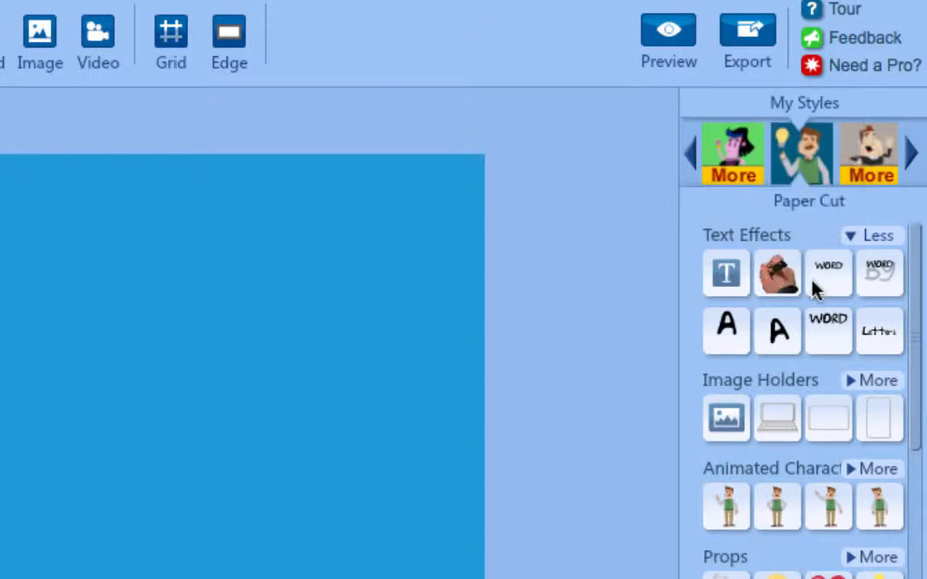
{"action": "mouse_move", "coordinate": [821, 283]}
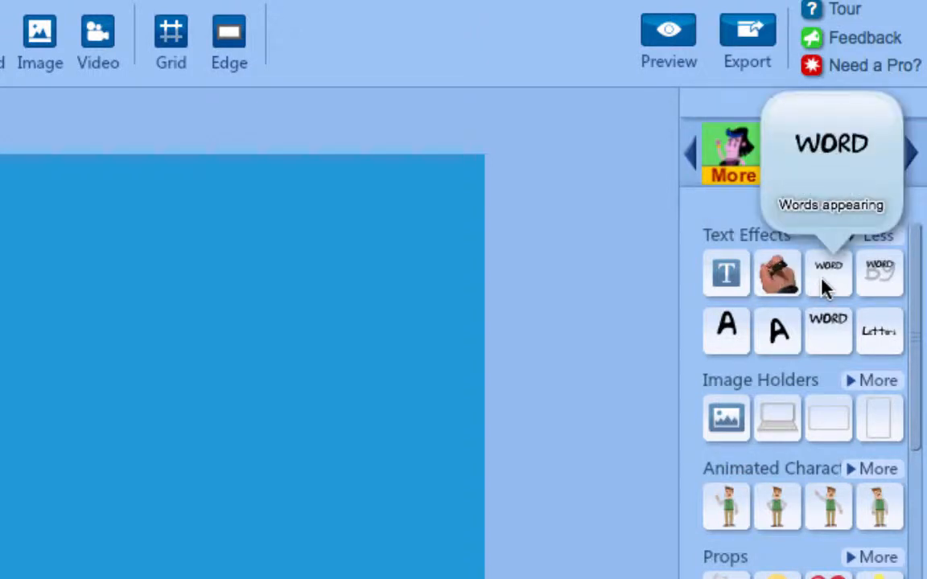
{"action": "mouse_move", "coordinate": [868, 288]}
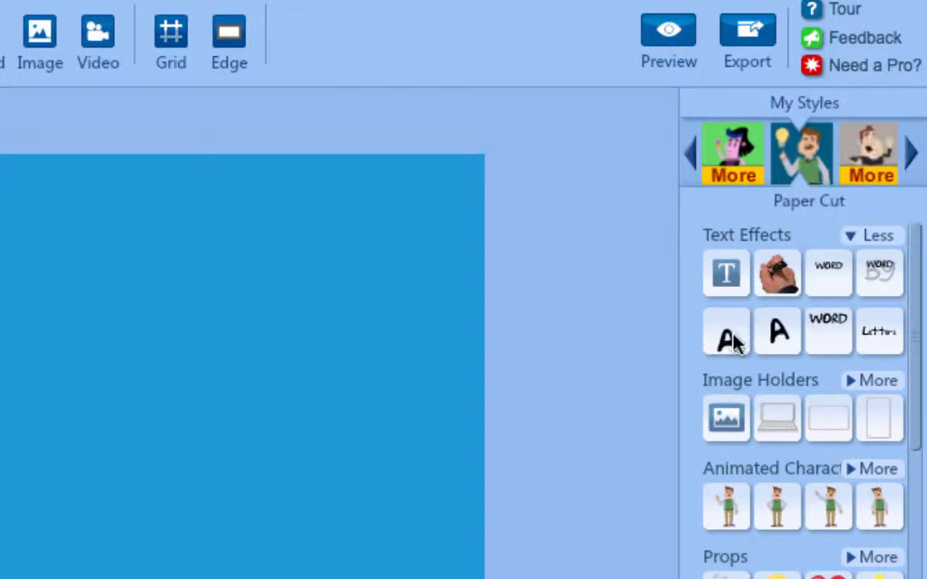
{"action": "mouse_move", "coordinate": [730, 341]}
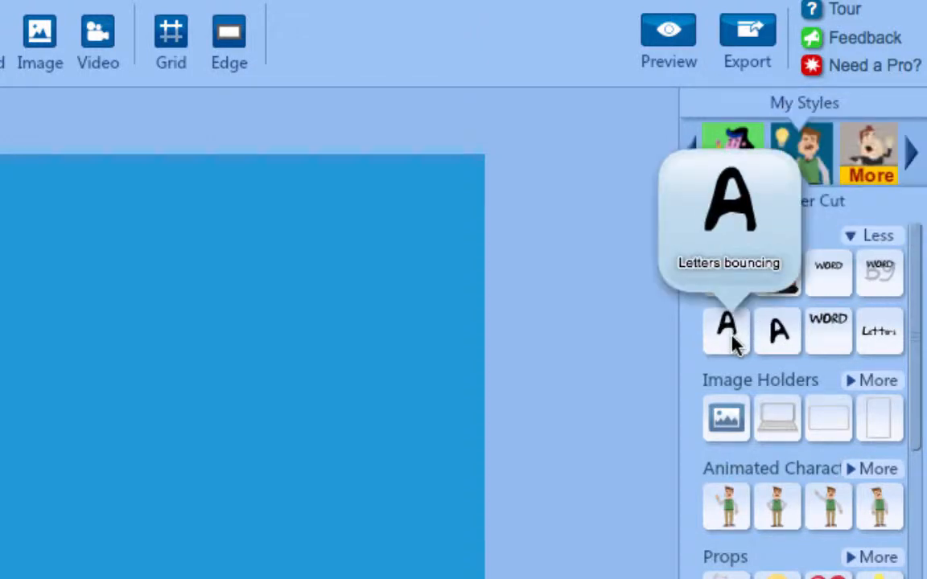
{"action": "mouse_move", "coordinate": [772, 352]}
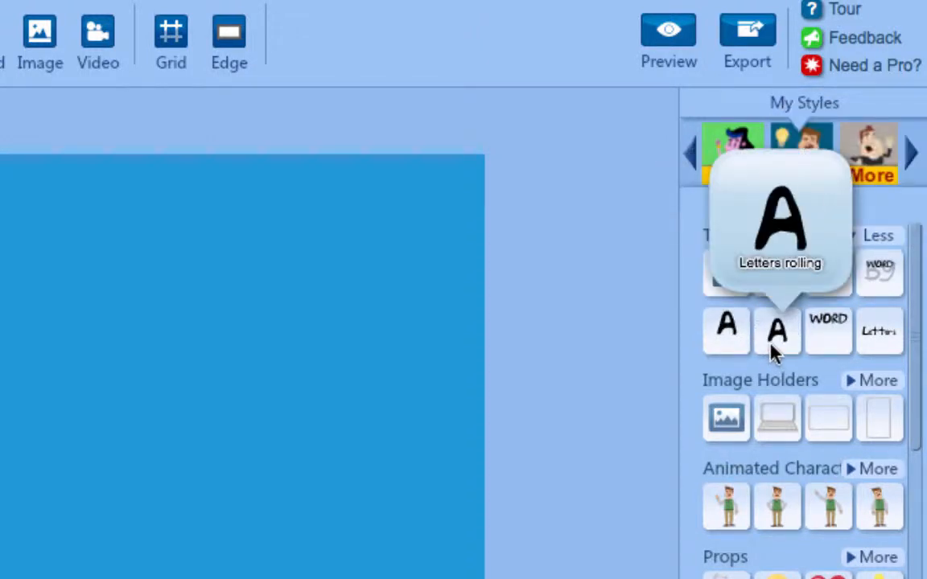
{"action": "mouse_move", "coordinate": [827, 351]}
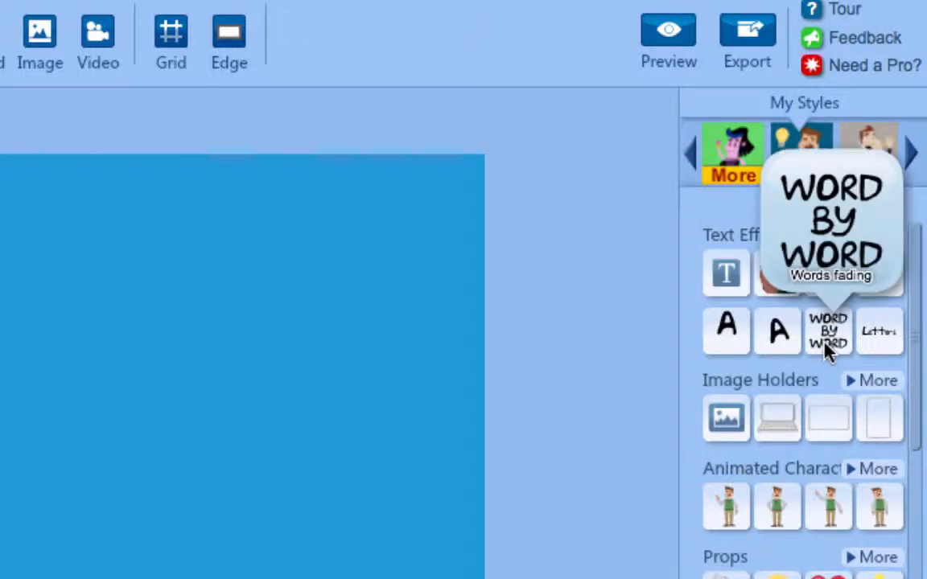
{"action": "mouse_move", "coordinate": [885, 342]}
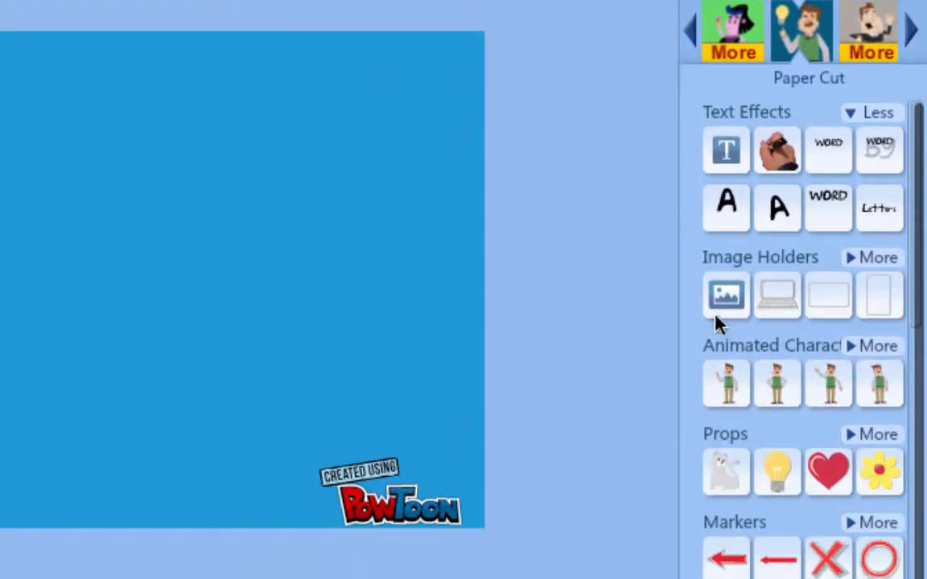
{"action": "mouse_move", "coordinate": [725, 304]}
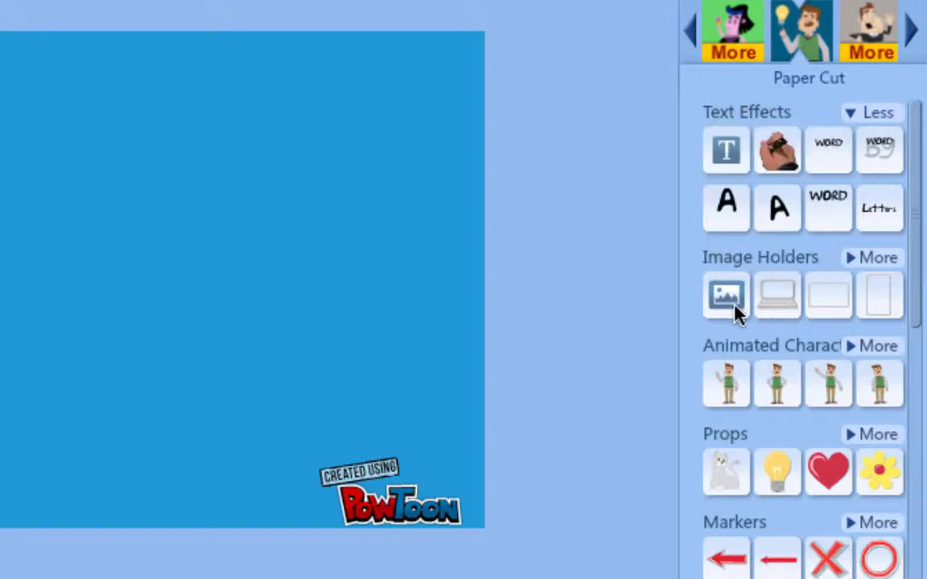
- Expand the animated characters, preview poses of the dad, woman, boy and girl, and collapse the character list again
{"action": "scroll", "coordinate": [655, 399], "scroll_direction": "down", "scroll_amount": 1}
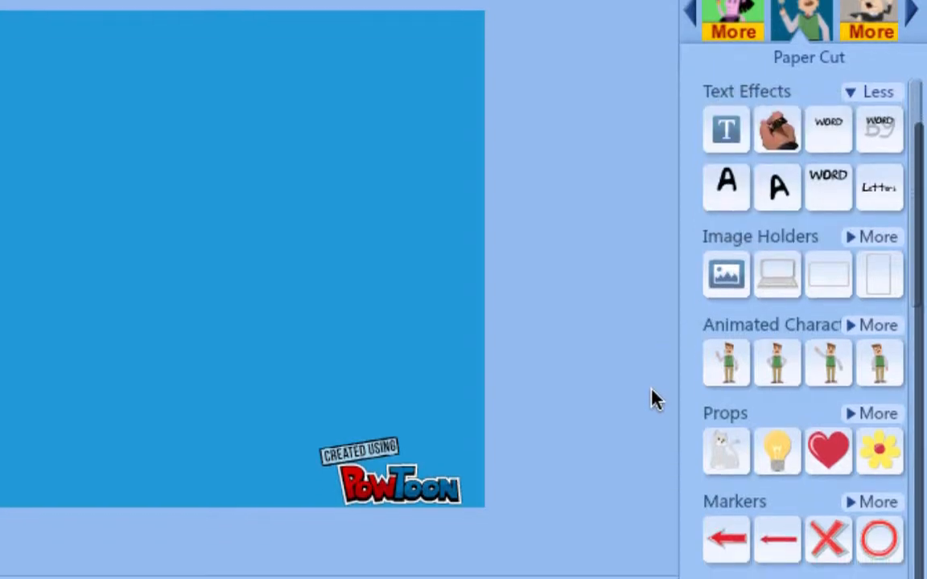
{"action": "left_click", "coordinate": [858, 326]}
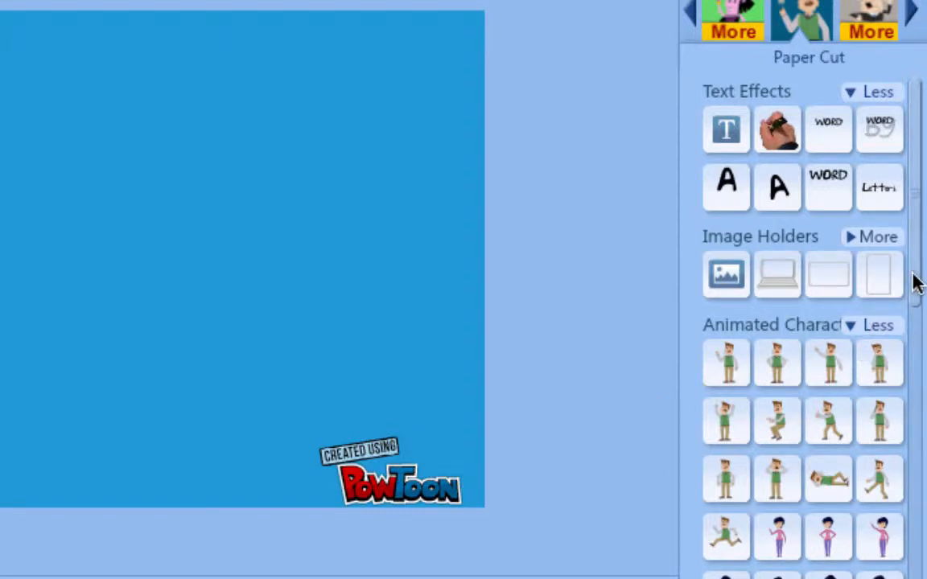
{"action": "left_click_drag", "start_coordinate": [913, 279], "coordinate": [922, 408]}
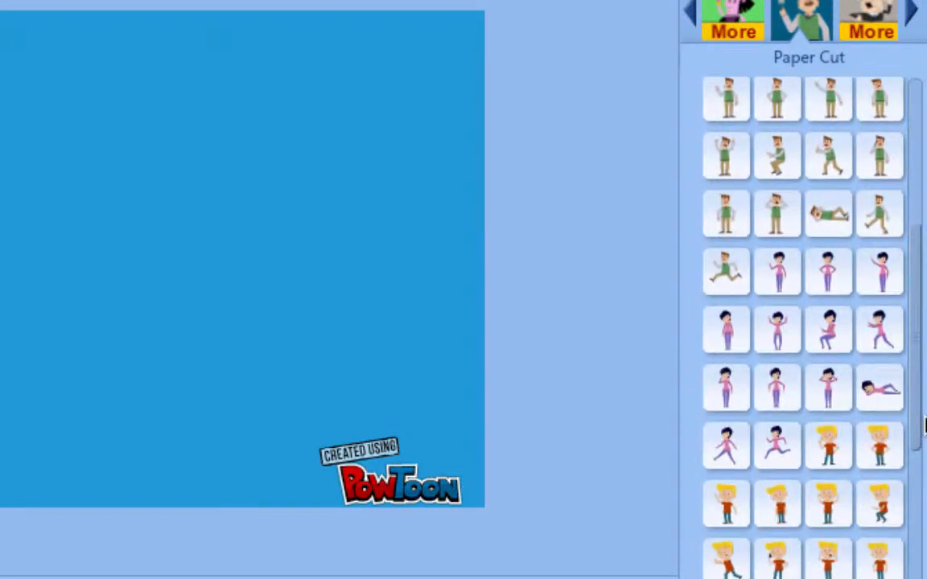
{"action": "mouse_move", "coordinate": [718, 158]}
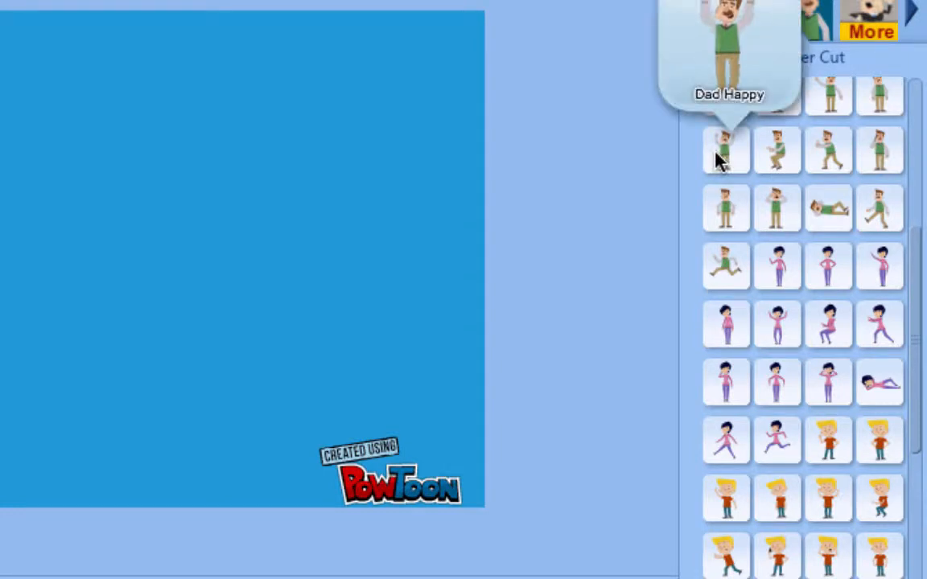
{"action": "mouse_move", "coordinate": [822, 217]}
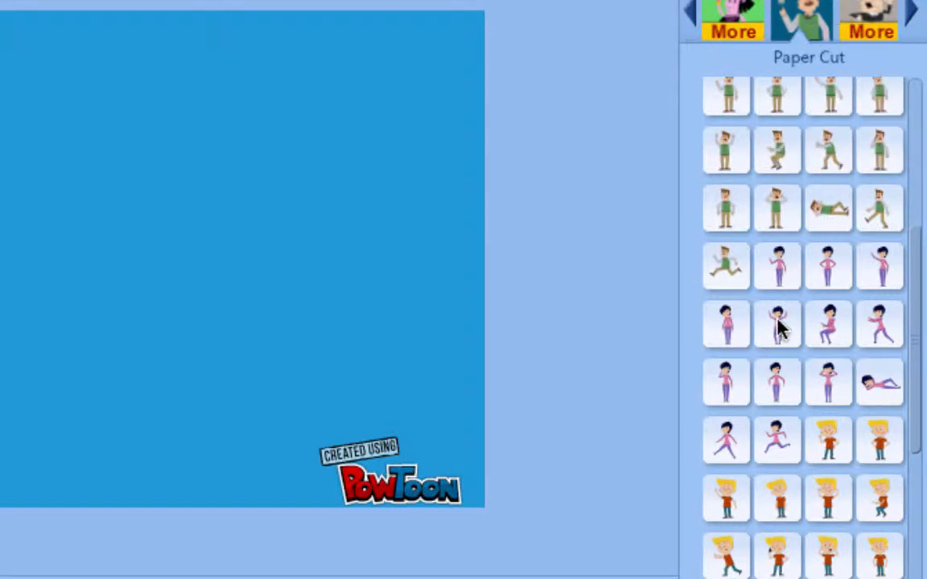
{"action": "mouse_move", "coordinate": [780, 325]}
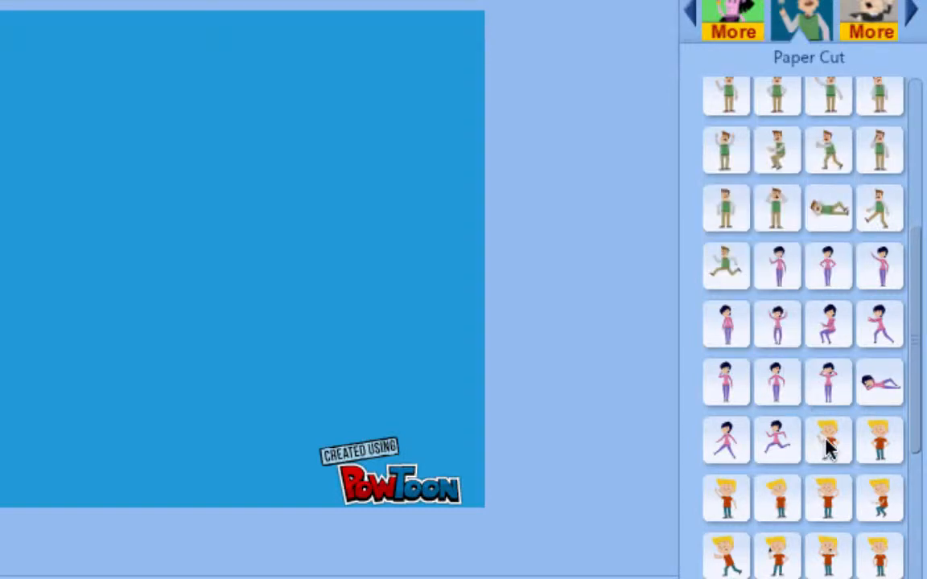
{"action": "mouse_move", "coordinate": [829, 444]}
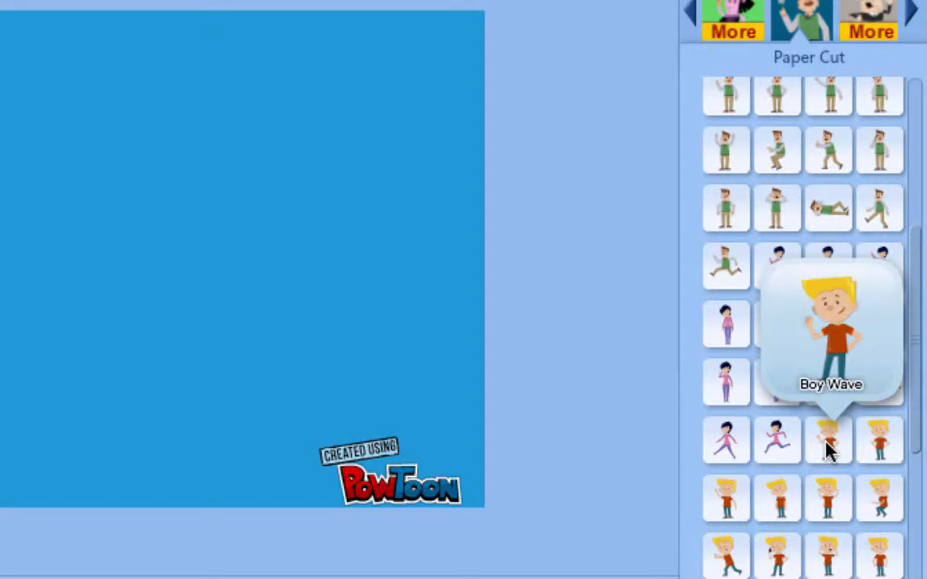
{"action": "mouse_move", "coordinate": [755, 507]}
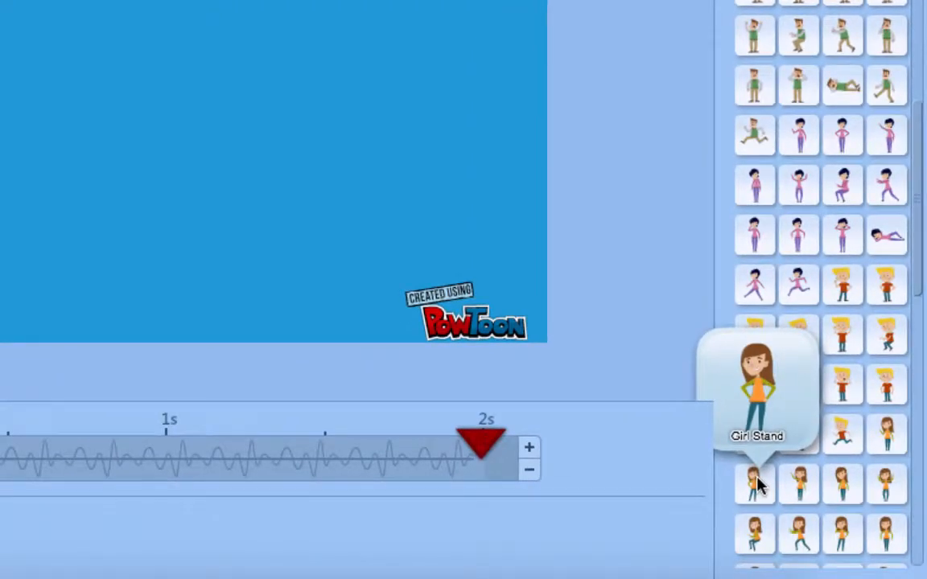
{"action": "scroll", "coordinate": [756, 484], "scroll_direction": "down", "scroll_amount": 7}
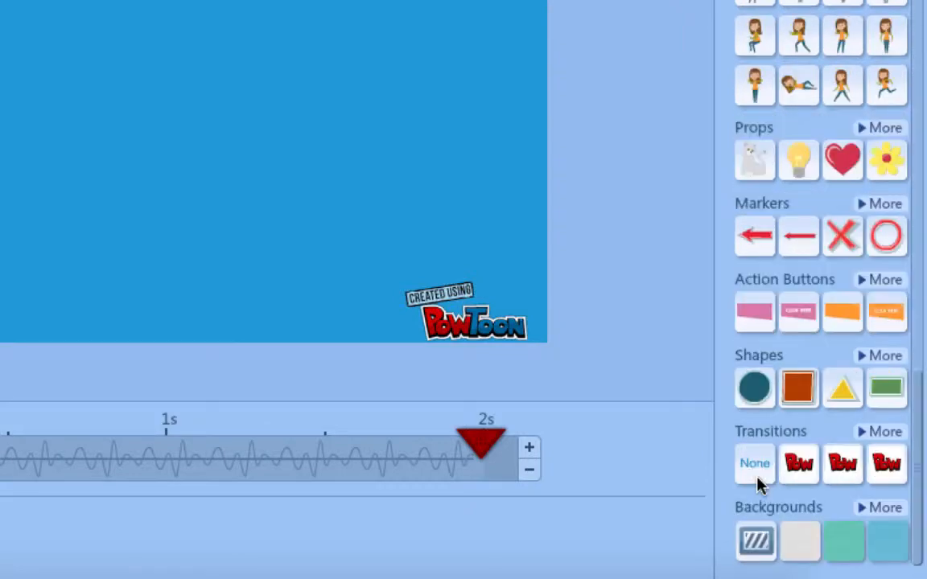
{"action": "scroll", "coordinate": [755, 484], "scroll_direction": "up", "scroll_amount": 9}
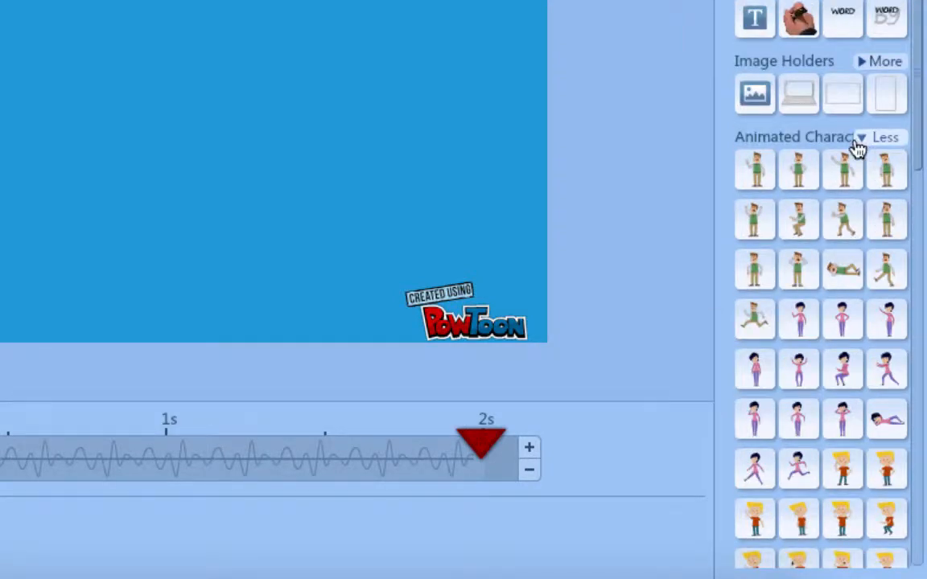
{"action": "left_click", "coordinate": [877, 138]}
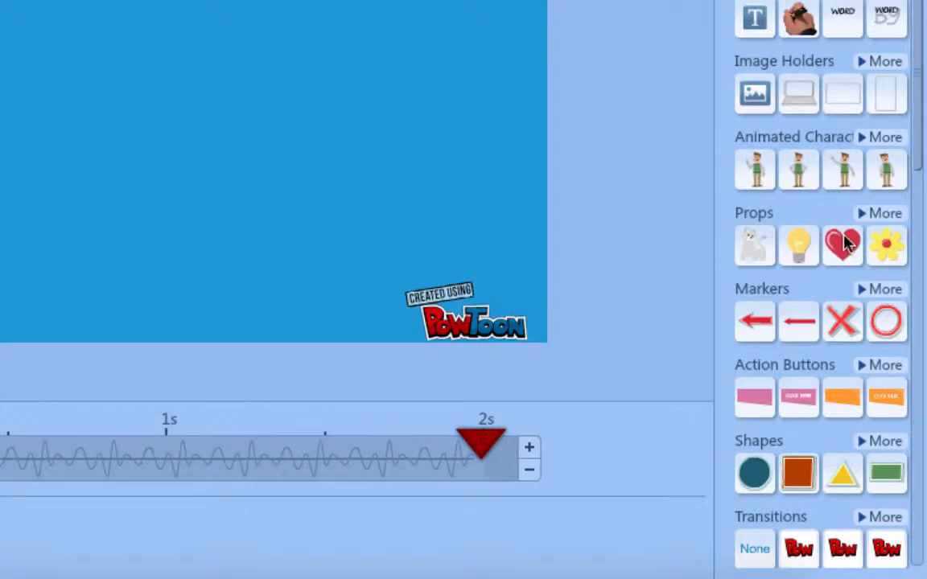
- Expand the Paper Cut props and preview several of them, such as the heart and the flower
{"action": "left_click", "coordinate": [878, 214]}
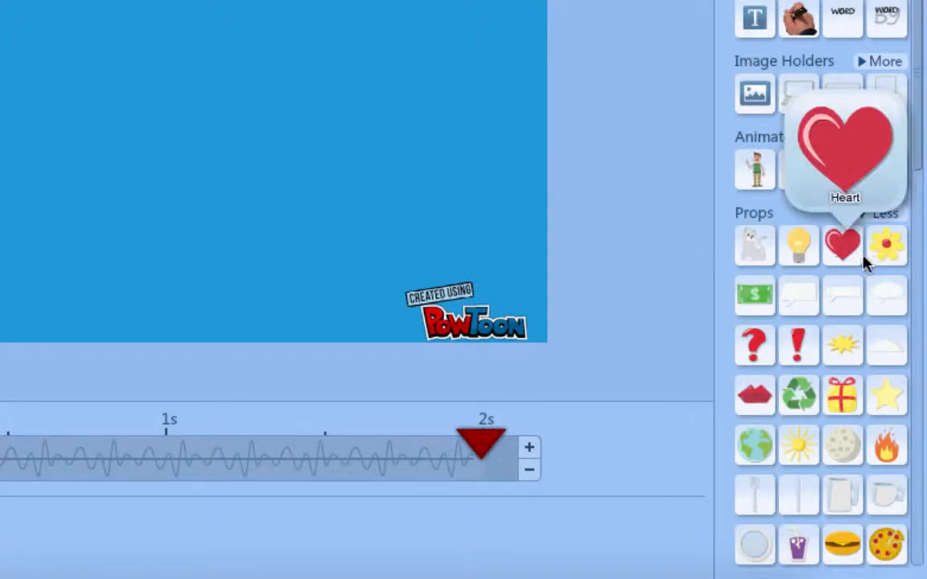
{"action": "mouse_move", "coordinate": [887, 264]}
{"action": "mouse_move", "coordinate": [841, 263]}
{"action": "mouse_move", "coordinate": [799, 414]}
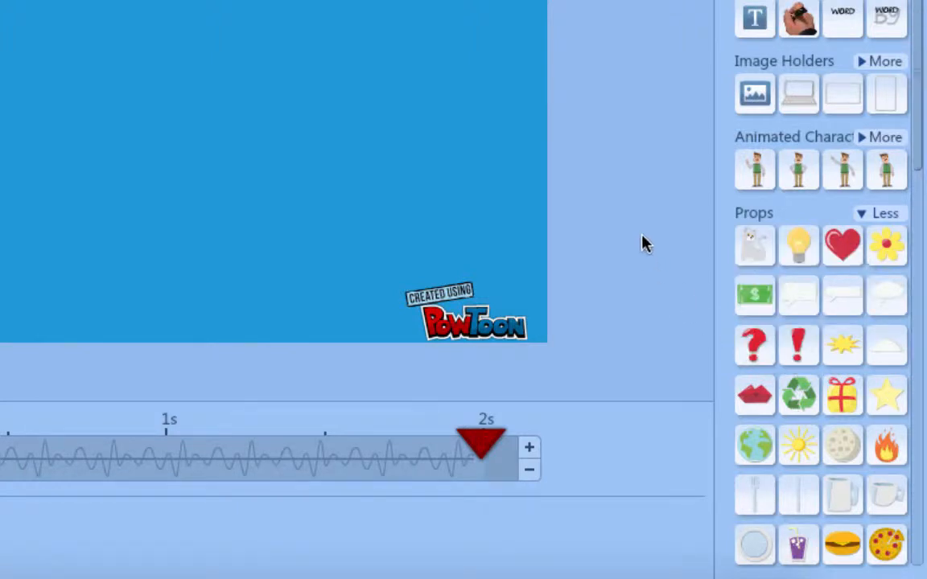
- Collapse the props, expand the Paper Cut markers, preview the arrow and cross, and collapse the markers again
{"action": "left_click", "coordinate": [863, 216]}
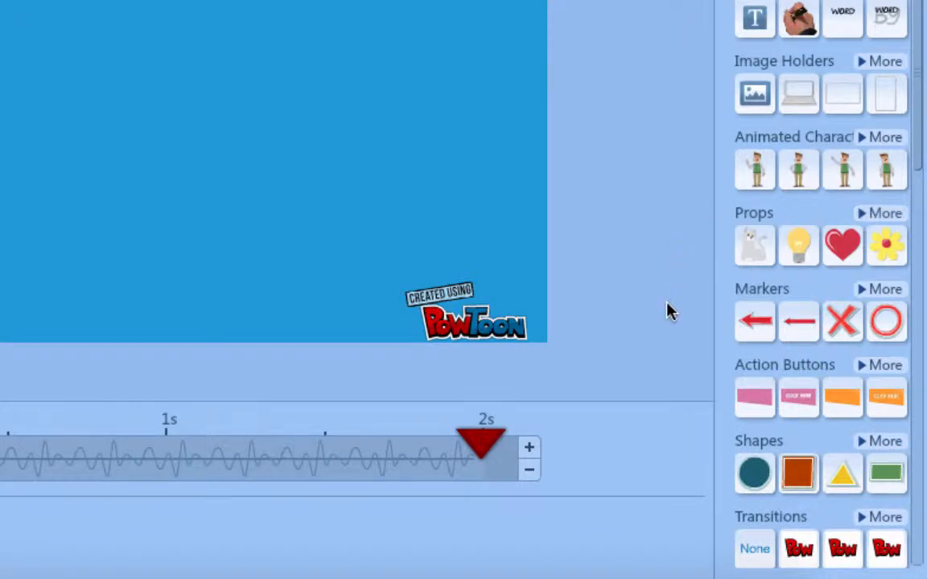
{"action": "left_click", "coordinate": [864, 293]}
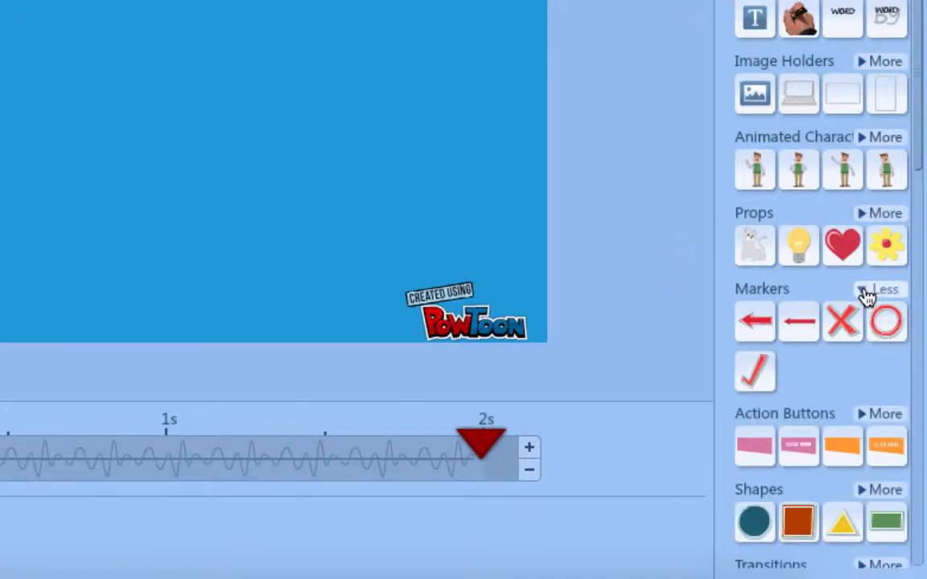
{"action": "mouse_move", "coordinate": [748, 321]}
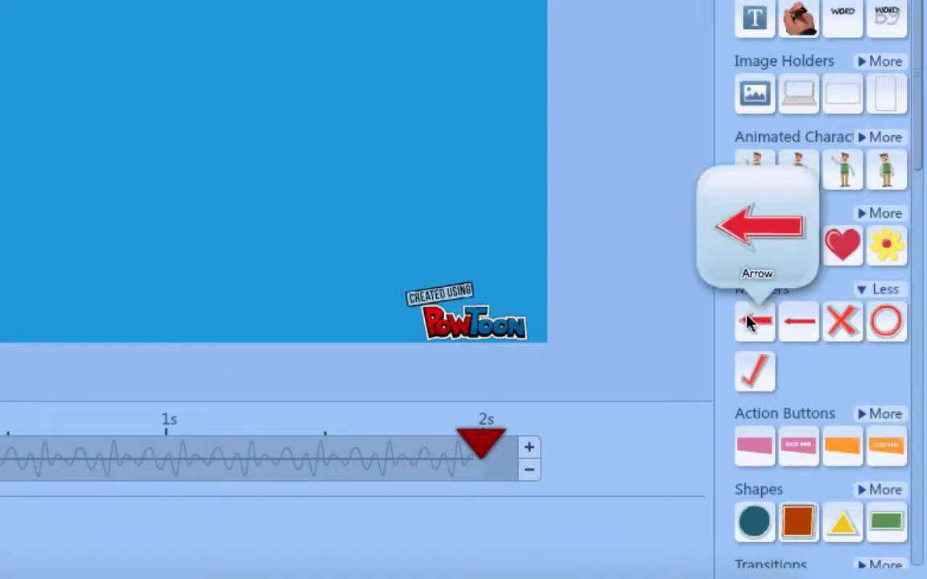
{"action": "mouse_move", "coordinate": [839, 325]}
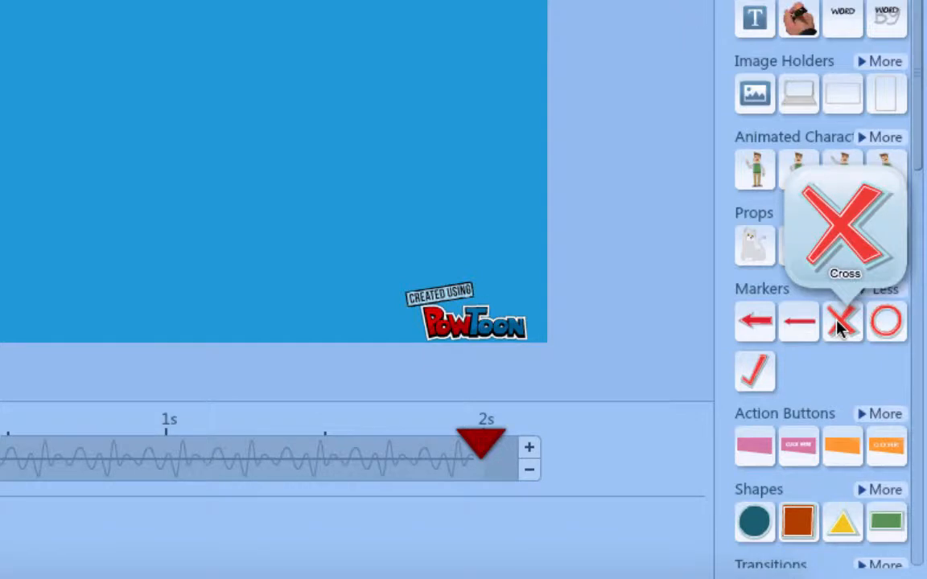
{"action": "left_click", "coordinate": [882, 292]}
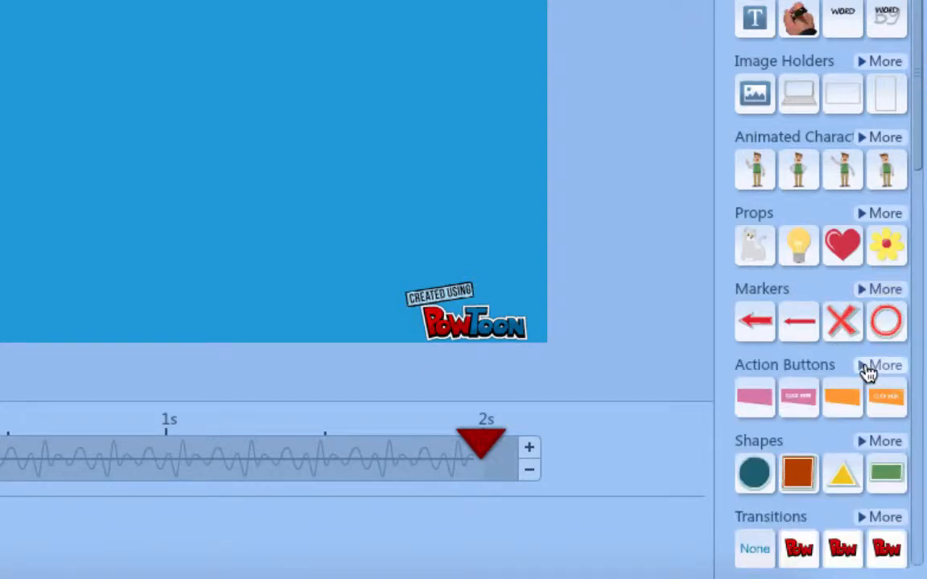
- Expand the Paper Cut action buttons to preview the Click Here button, and preview shapes such as the square and rectangle
{"action": "left_click", "coordinate": [868, 368]}
{"action": "mouse_move", "coordinate": [840, 404]}
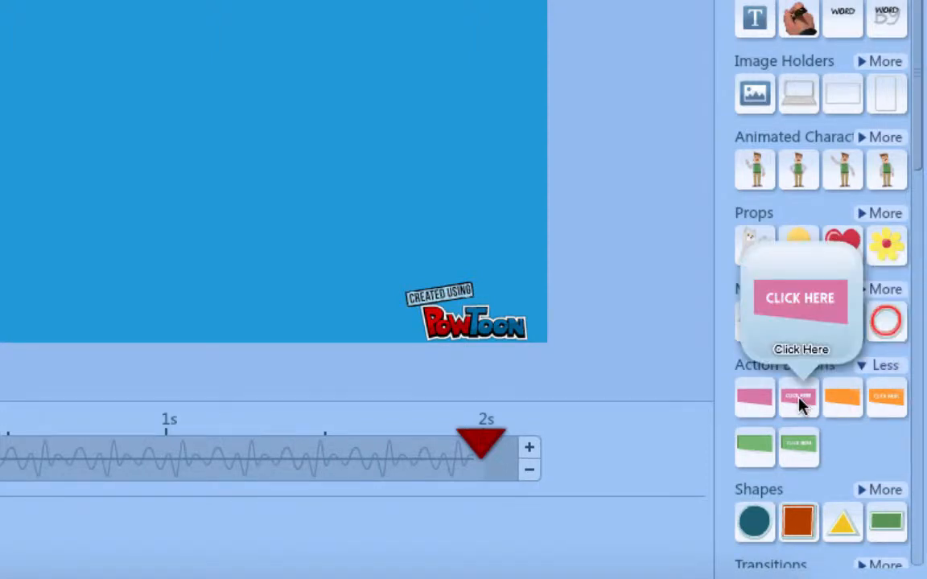
{"action": "scroll", "coordinate": [800, 404], "scroll_direction": "down", "scroll_amount": 3}
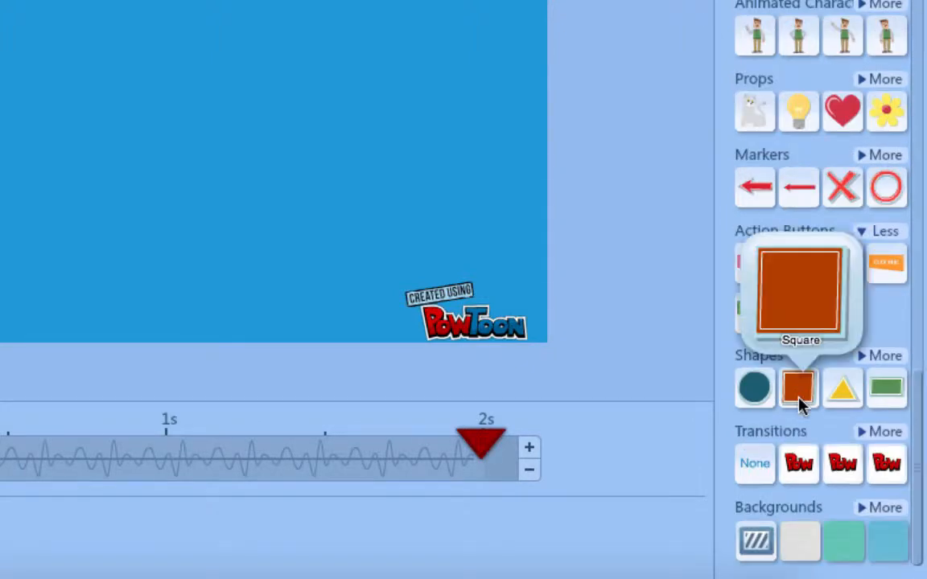
{"action": "mouse_move", "coordinate": [885, 396]}
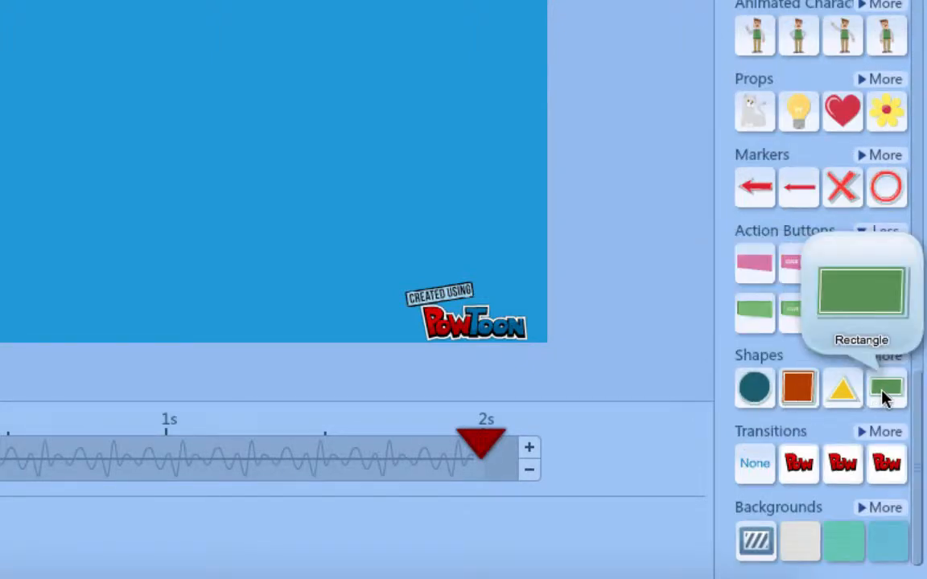
{"action": "mouse_move", "coordinate": [751, 393]}
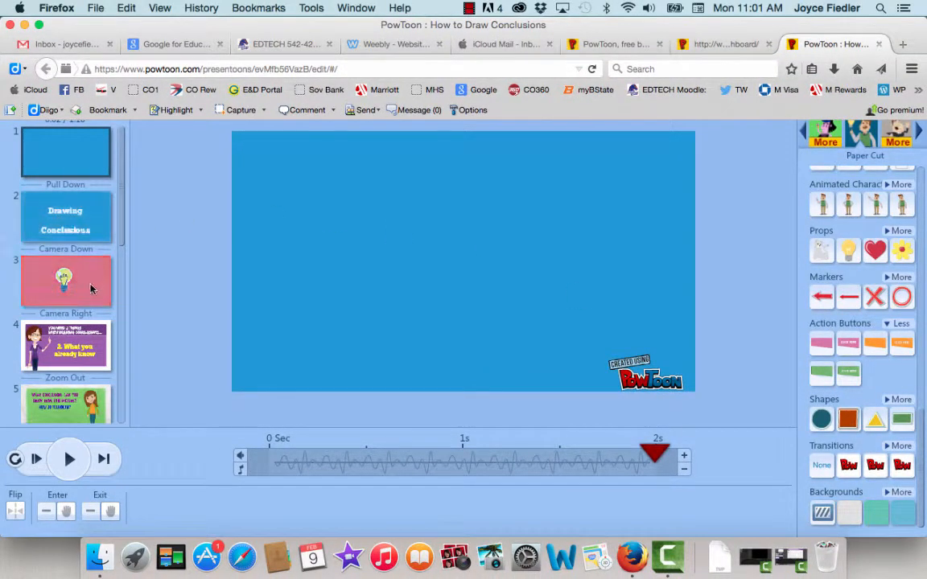
- Expand the Paper Cut transitions and preview several of them, and expand the available backgrounds
{"action": "left_click", "coordinate": [896, 450]}
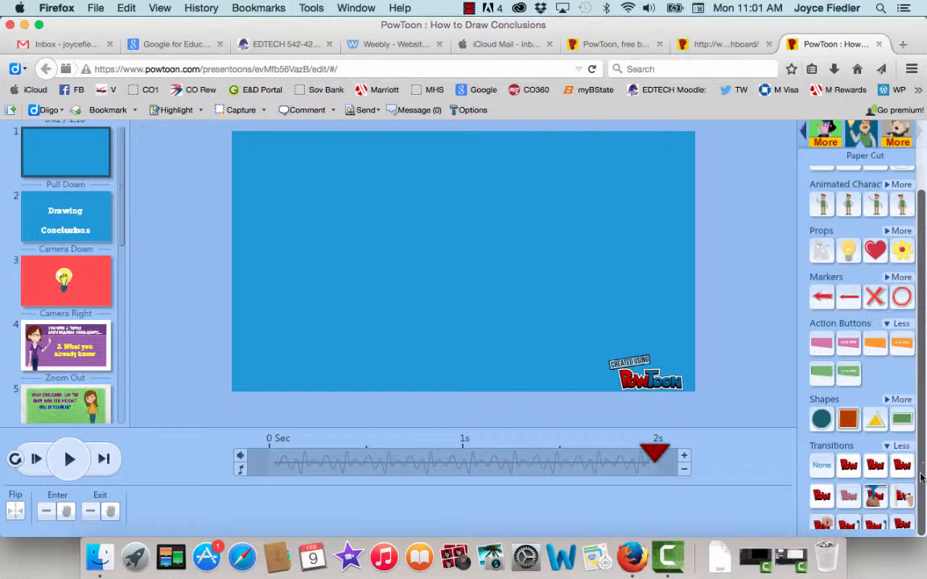
{"action": "mouse_move", "coordinate": [879, 500]}
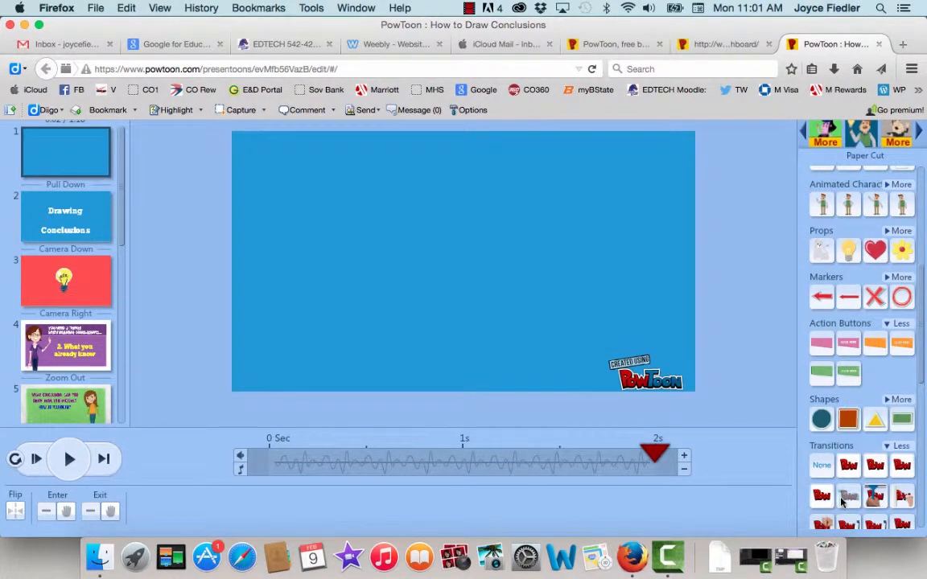
{"action": "mouse_move", "coordinate": [842, 502]}
{"action": "mouse_move", "coordinate": [849, 527]}
{"action": "left_click", "coordinate": [469, 9]}
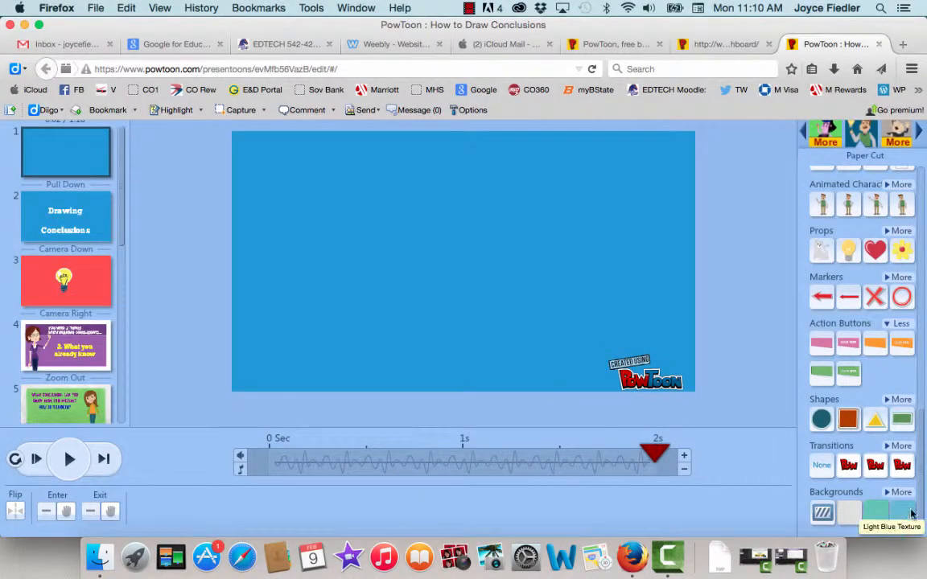
{"action": "left_click", "coordinate": [888, 494]}
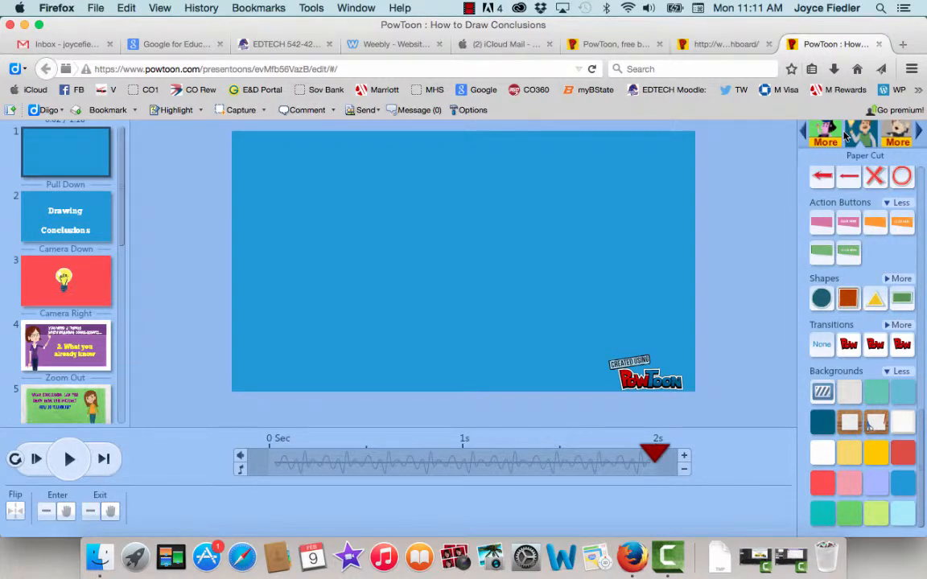
- Switch to the Marker style, look through its characters, props and backgrounds, and return to the Paper Cut style
{"action": "left_click", "coordinate": [915, 139]}
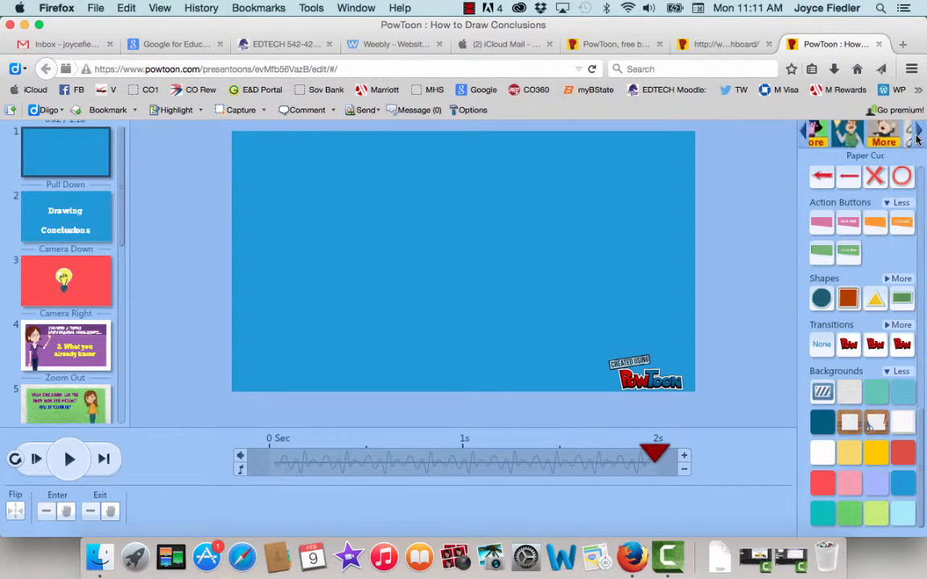
{"action": "left_click", "coordinate": [915, 139]}
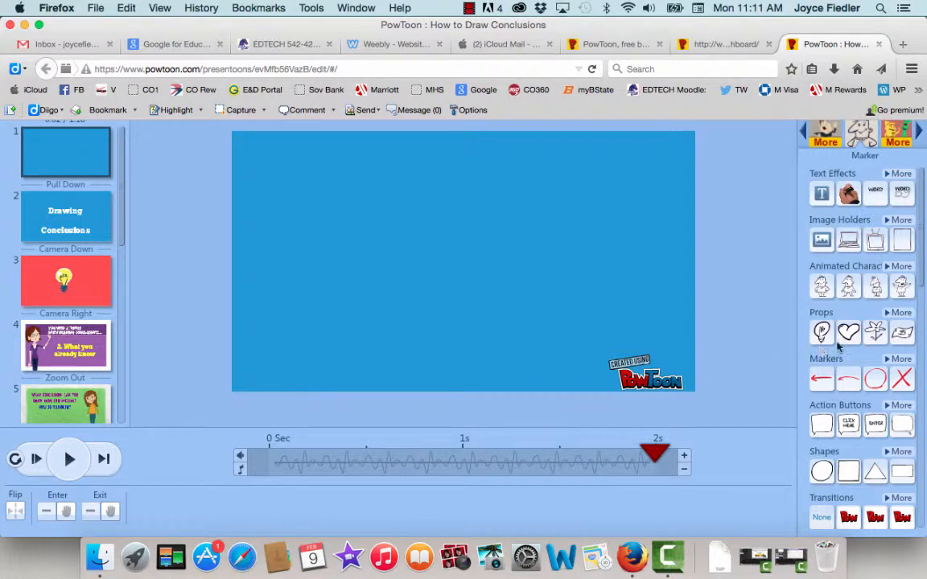
{"action": "mouse_move", "coordinate": [876, 290]}
{"action": "scroll", "coordinate": [847, 467], "scroll_direction": "down", "scroll_amount": 1}
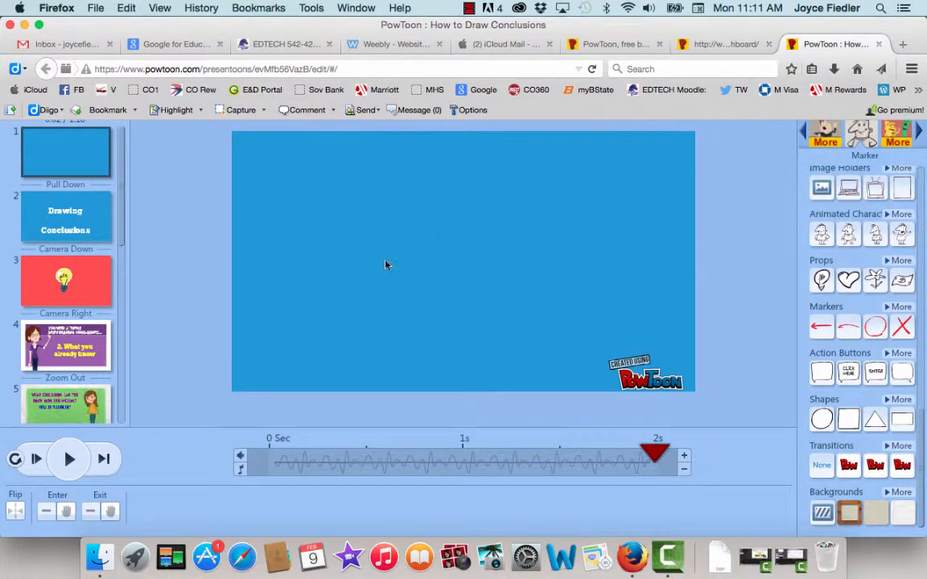
{"action": "left_click", "coordinate": [803, 133]}
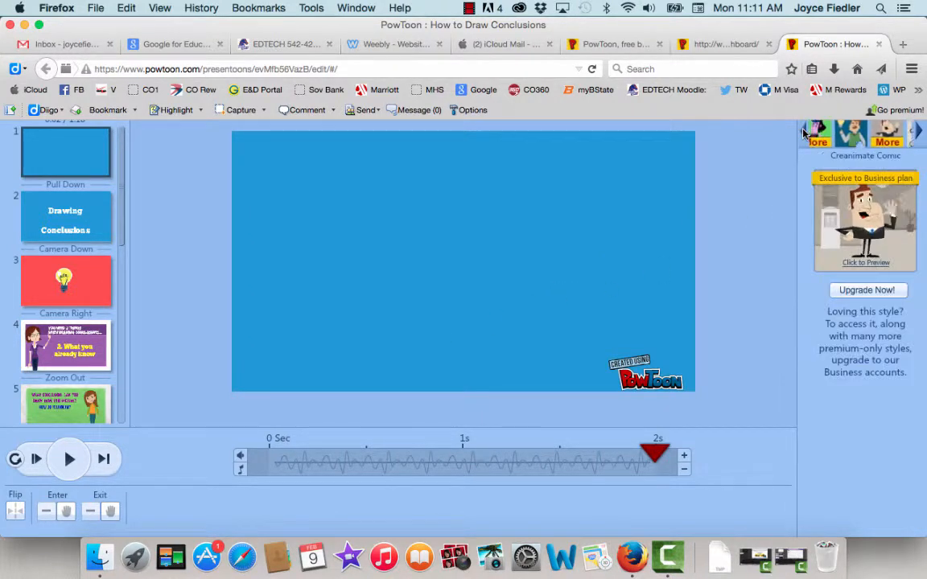
{"action": "left_click", "coordinate": [803, 133]}
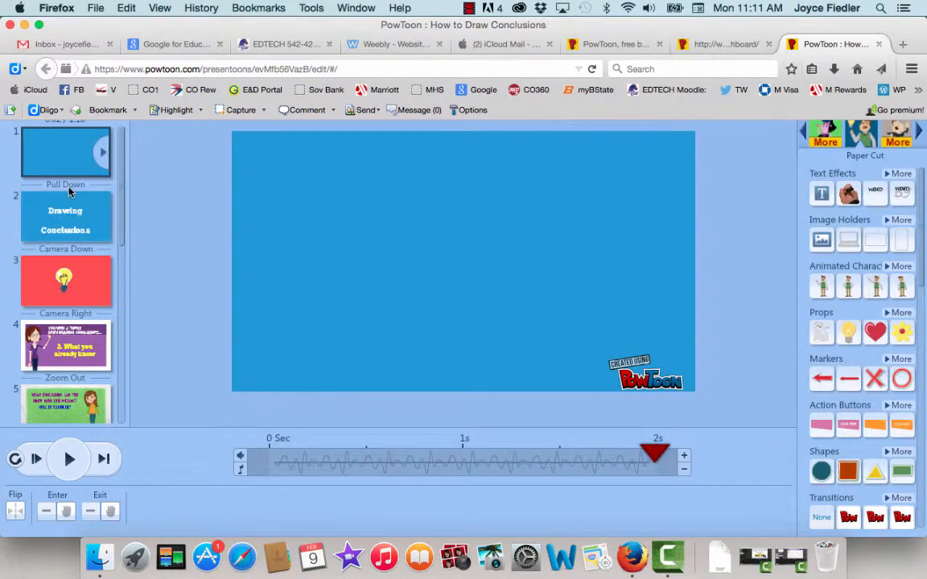
- Open slide 2 and extend its timeline to 13 seconds
{"action": "left_click", "coordinate": [68, 219]}
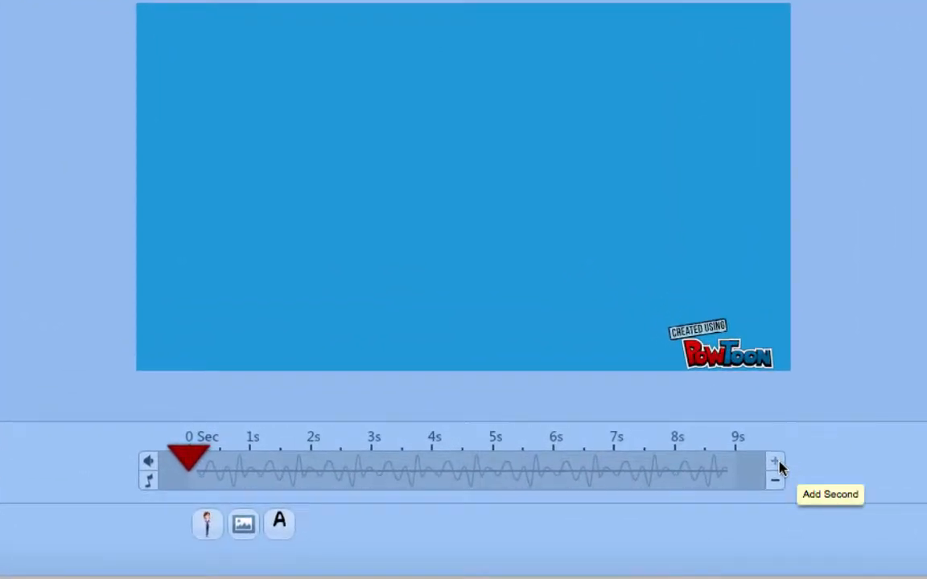
{"action": "left_click", "coordinate": [778, 465]}
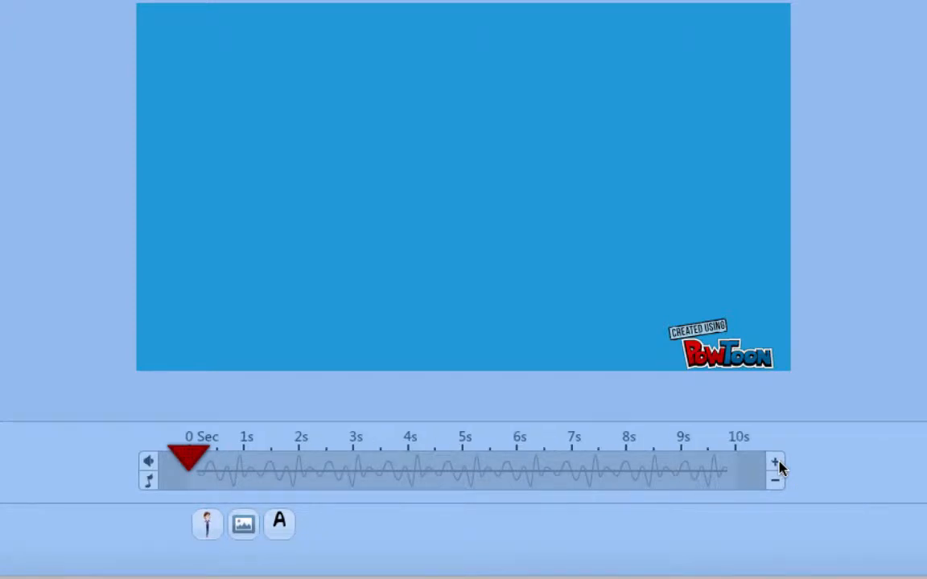
{"action": "left_click", "coordinate": [778, 466]}
{"action": "left_click", "coordinate": [778, 465]}
{"action": "left_click", "coordinate": [777, 466]}
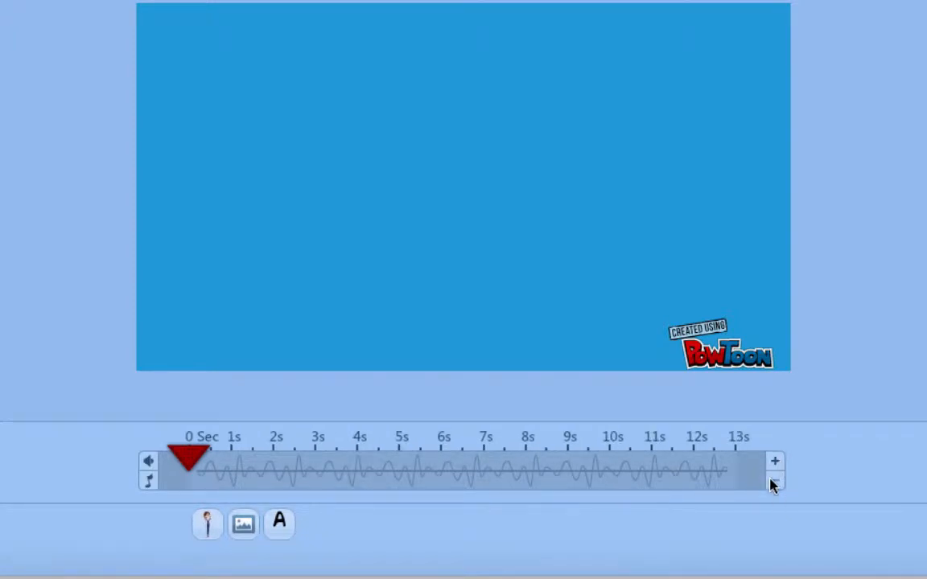
- Shorten slide 2's timeline to 9 seconds and play the slide
{"action": "left_click", "coordinate": [773, 484]}
{"action": "left_click", "coordinate": [772, 483]}
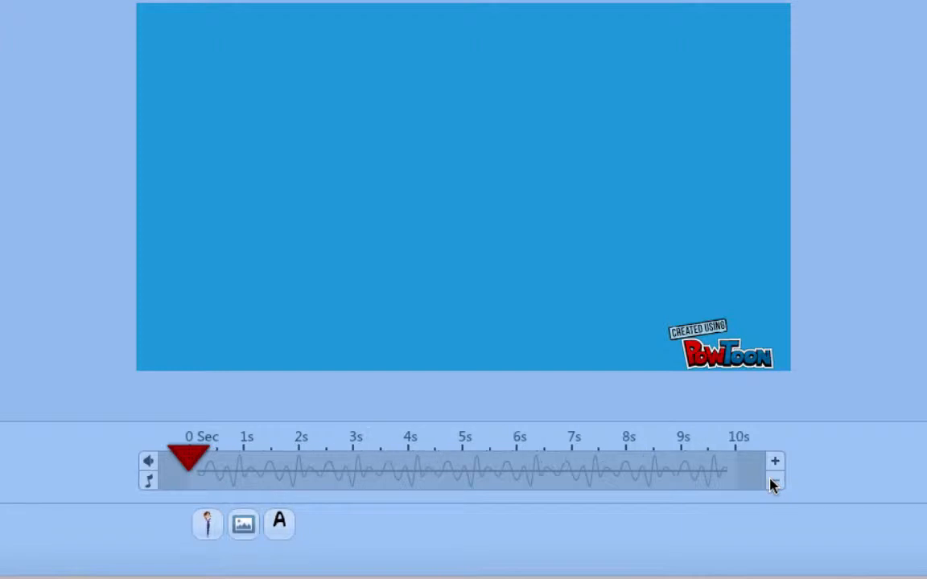
{"action": "left_click", "coordinate": [772, 483]}
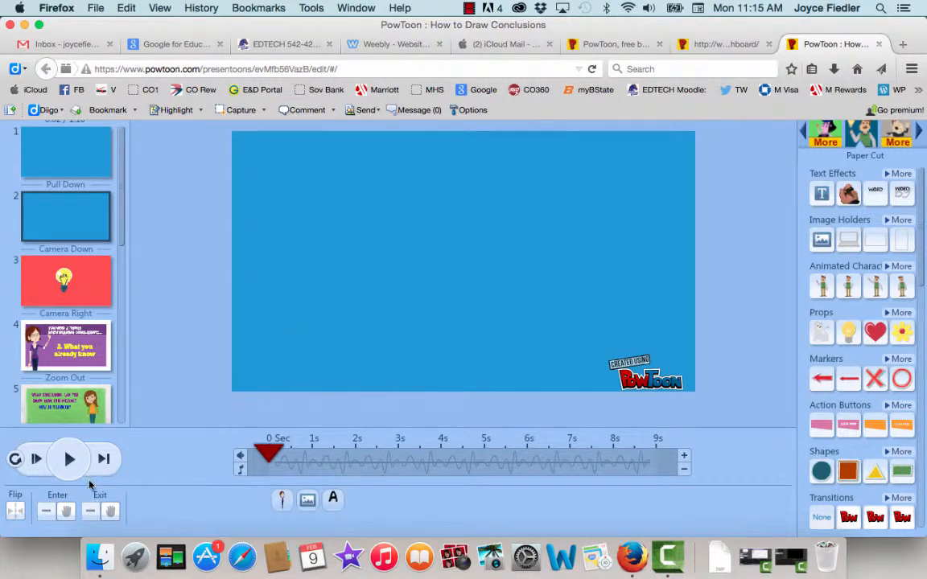
{"action": "left_click", "coordinate": [69, 460]}
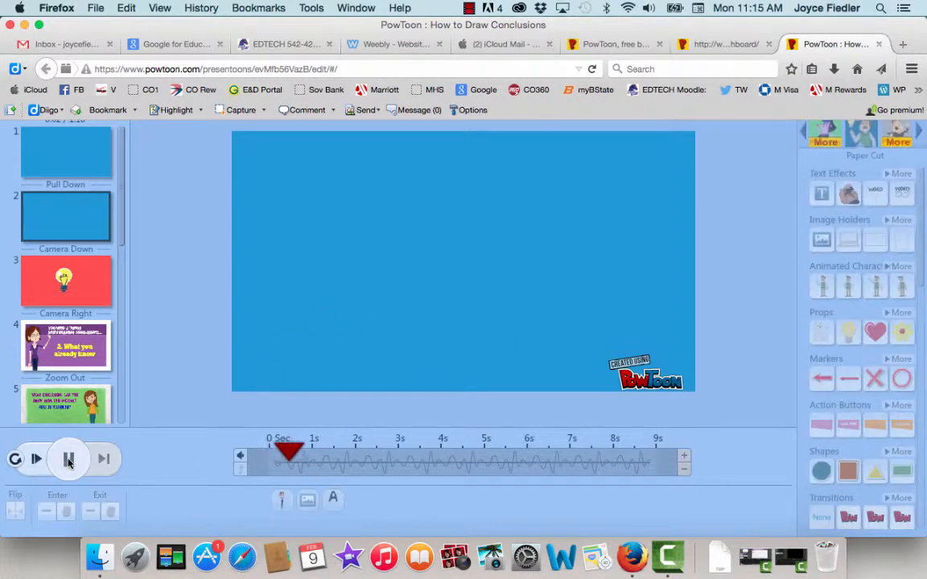
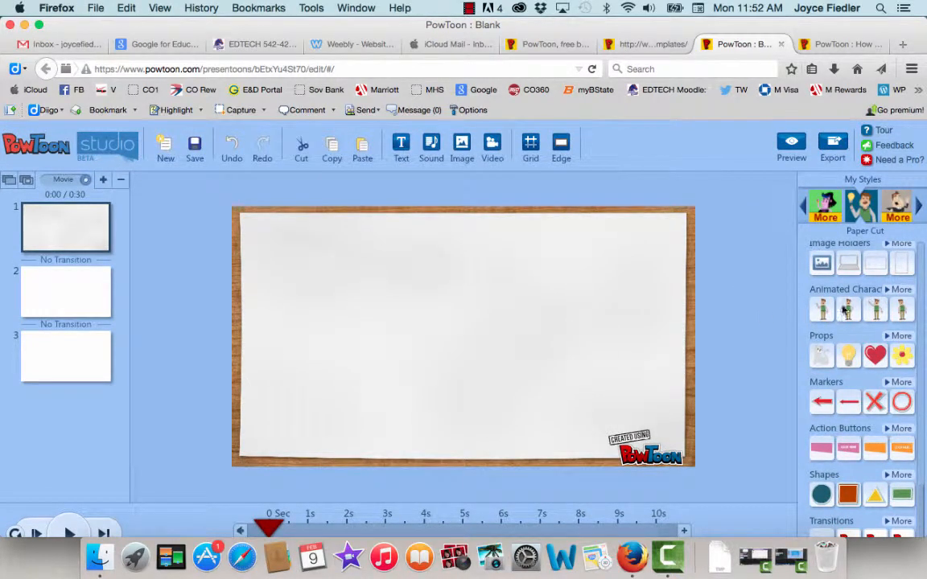
- Add the Dad Happy character to slide 1 of the Blank project, shrink it slightly and place it on the slide's left side
{"action": "left_click", "coordinate": [888, 292]}
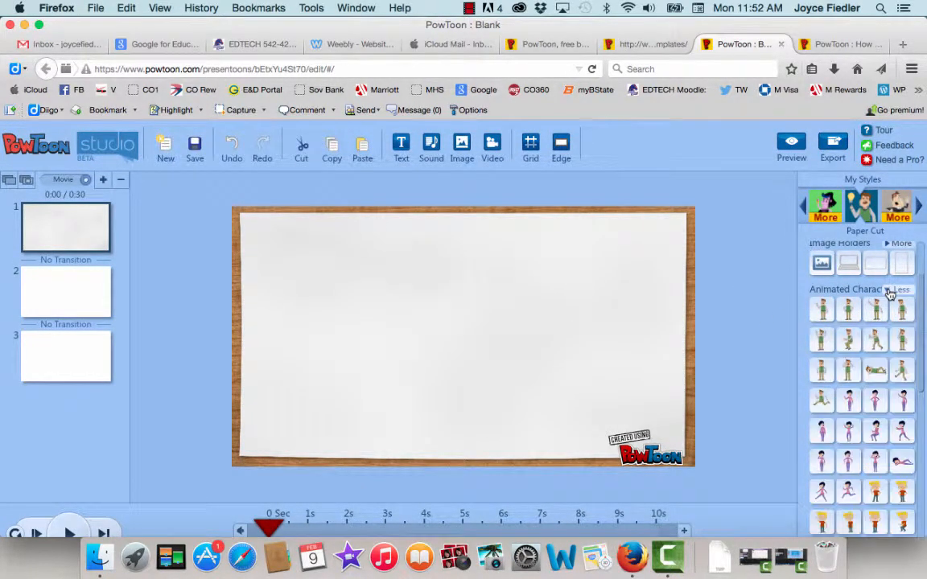
{"action": "left_click", "coordinate": [824, 341]}
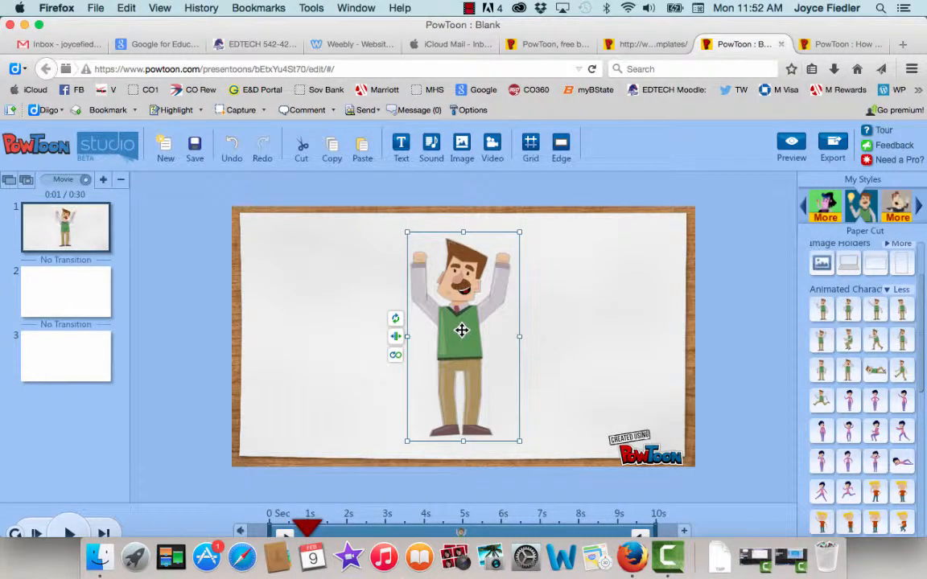
{"action": "left_click_drag", "start_coordinate": [461, 330], "coordinate": [333, 332]}
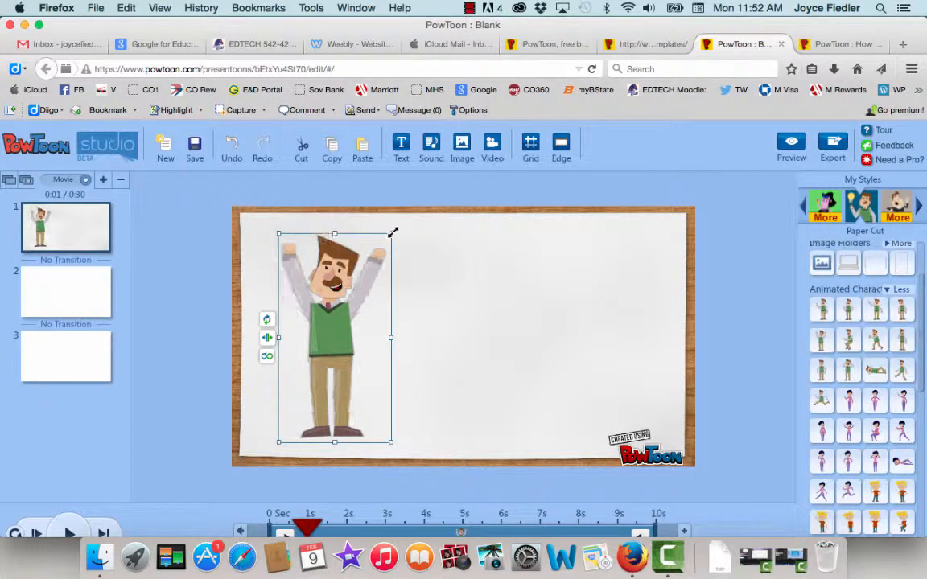
{"action": "left_click_drag", "start_coordinate": [393, 232], "coordinate": [389, 254]}
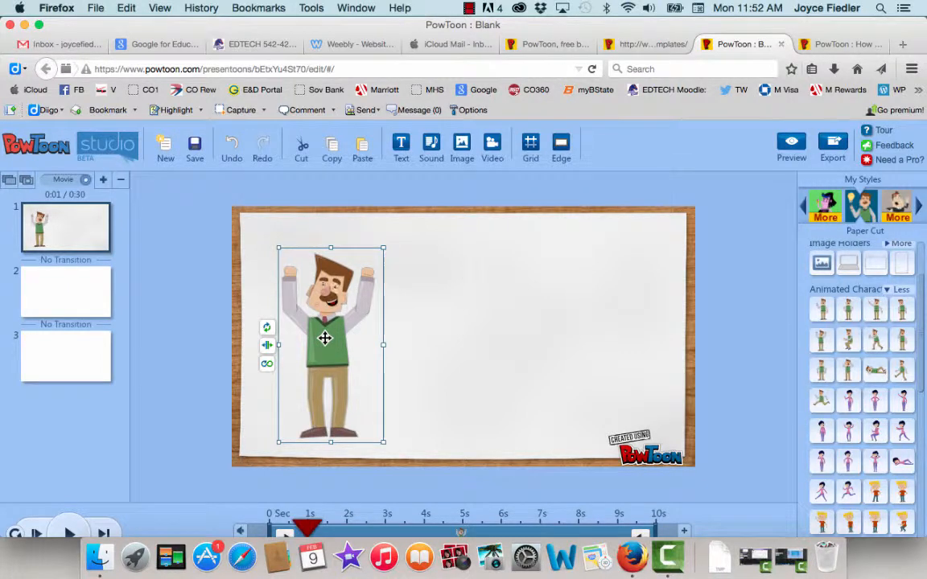
{"action": "left_click_drag", "start_coordinate": [325, 337], "coordinate": [312, 332]}
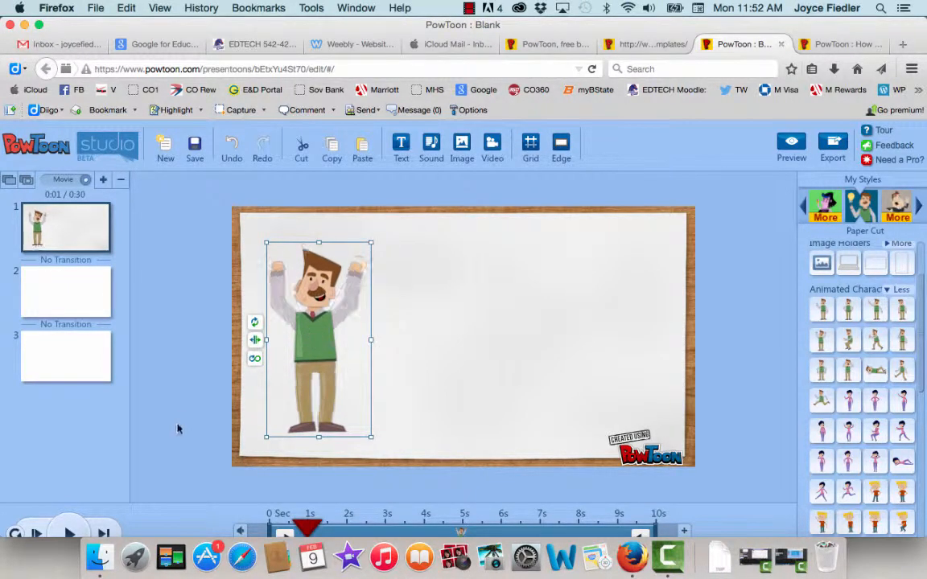
- Collapse the animated characters and apply the Camera Right transition between slides 1 and 2
{"action": "scroll", "coordinate": [178, 428], "scroll_direction": "down", "scroll_amount": 2}
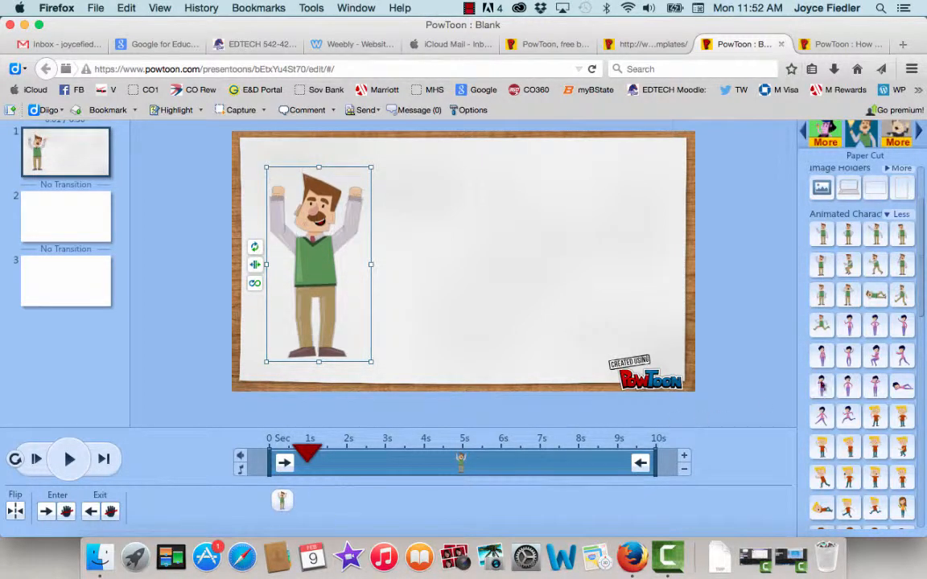
{"action": "left_click", "coordinate": [891, 216]}
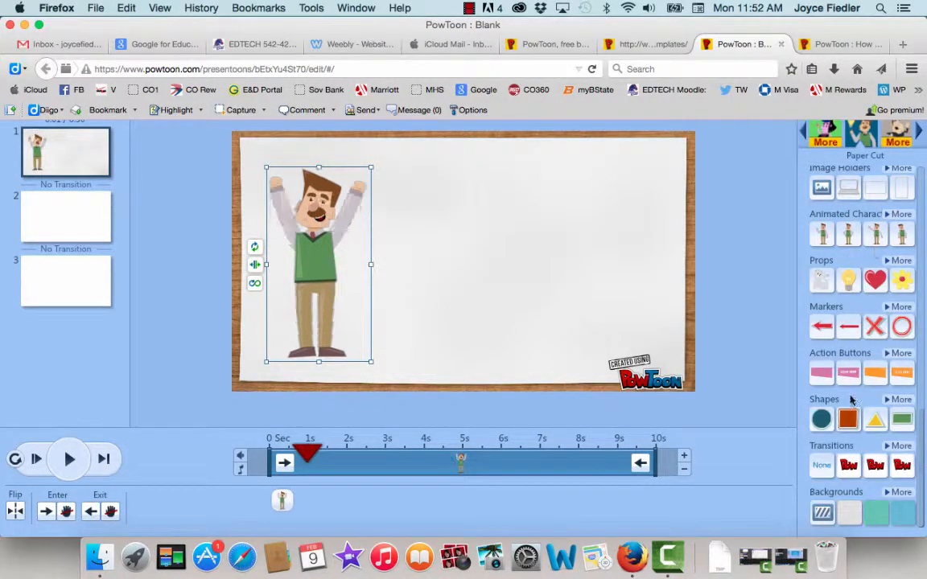
{"action": "left_click", "coordinate": [893, 447]}
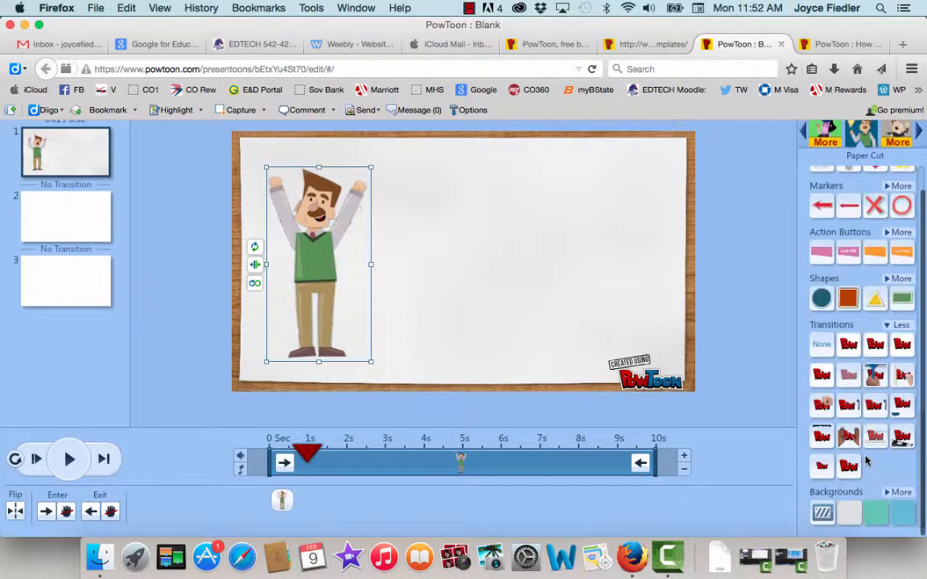
{"action": "mouse_move", "coordinate": [851, 408]}
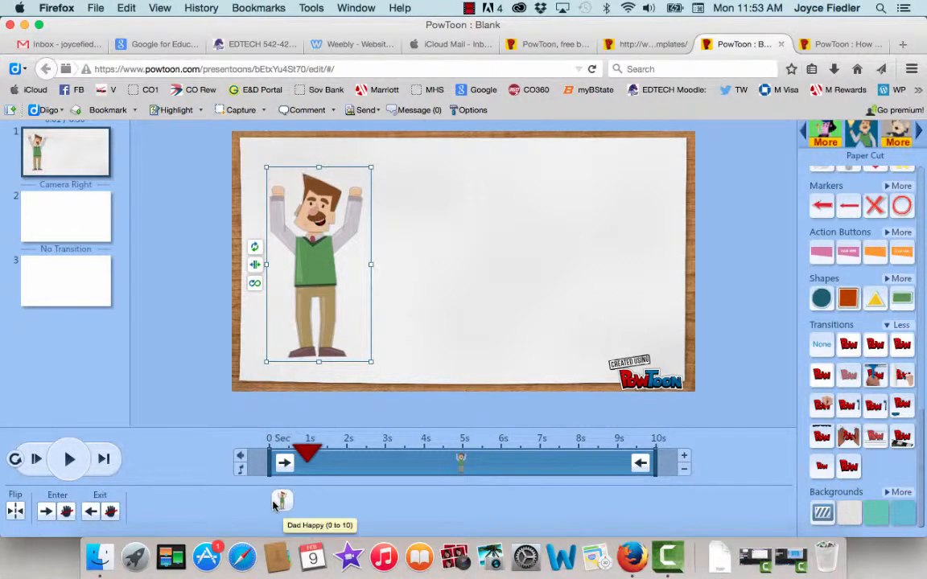
{"action": "scroll", "coordinate": [459, 295], "scroll_direction": "up", "scroll_amount": 3}
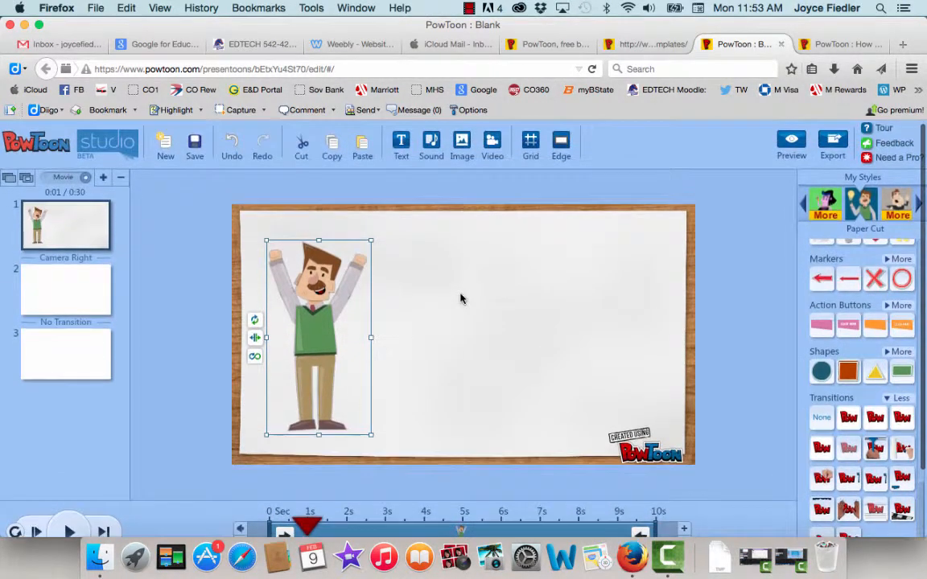
- Add a Words scaling down text effect to slide 1 and place it on the slide's upper right, beside the character
{"action": "scroll", "coordinate": [806, 270], "scroll_direction": "up", "scroll_amount": 5}
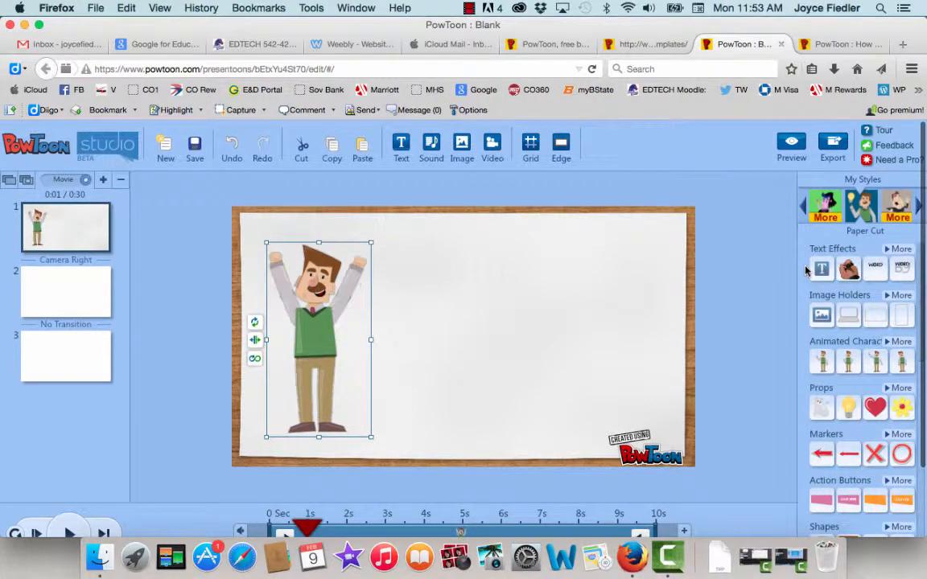
{"action": "mouse_move", "coordinate": [823, 270]}
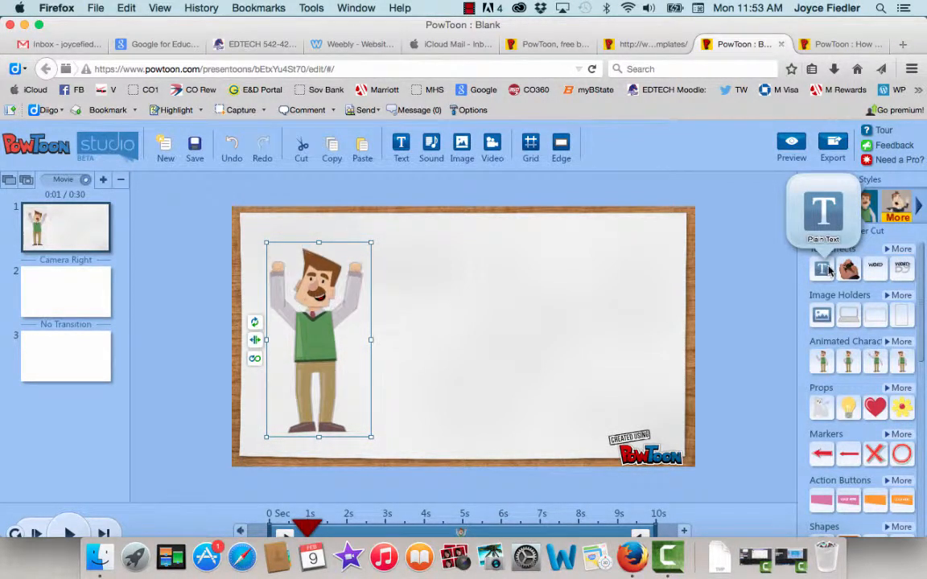
{"action": "mouse_move", "coordinate": [893, 275]}
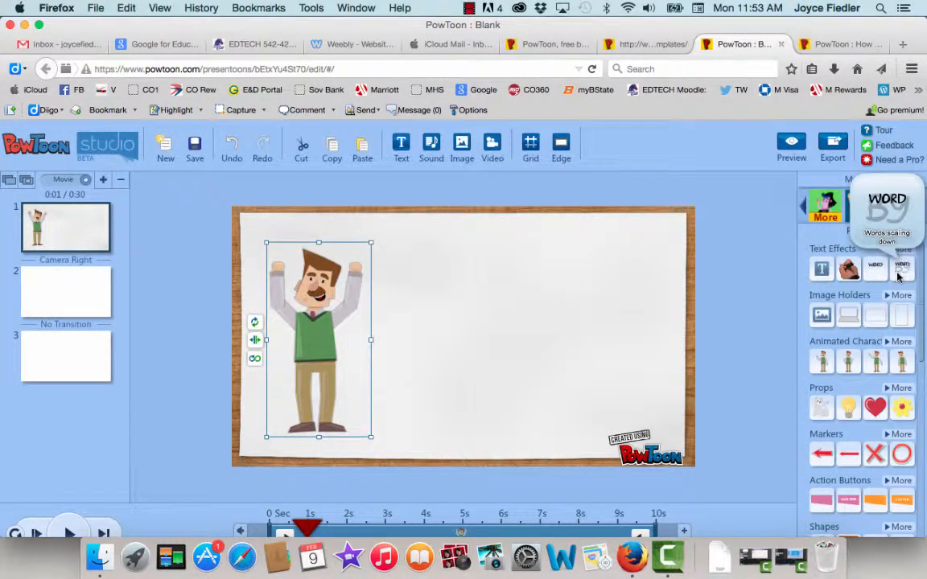
{"action": "left_click", "coordinate": [899, 277]}
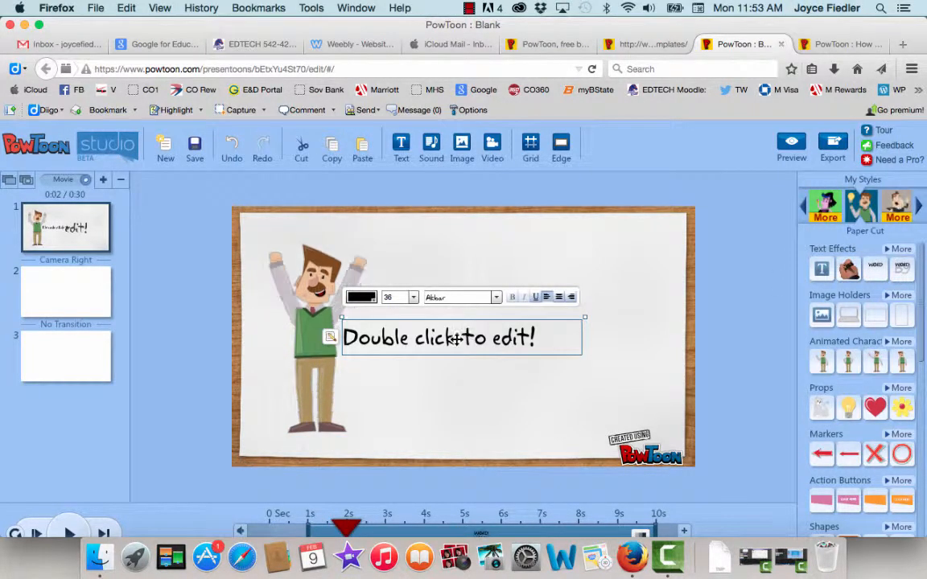
{"action": "left_click_drag", "start_coordinate": [448, 338], "coordinate": [514, 286]}
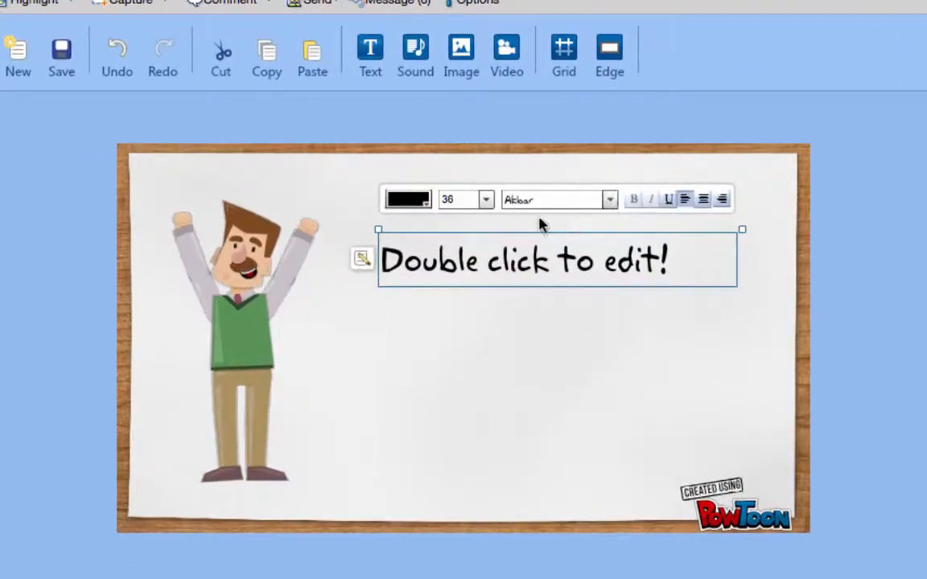
- Color the text dark green and replace its wording with "Whoo Hoo" and "It's the Weekend!" on two lines
{"action": "left_click", "coordinate": [428, 204]}
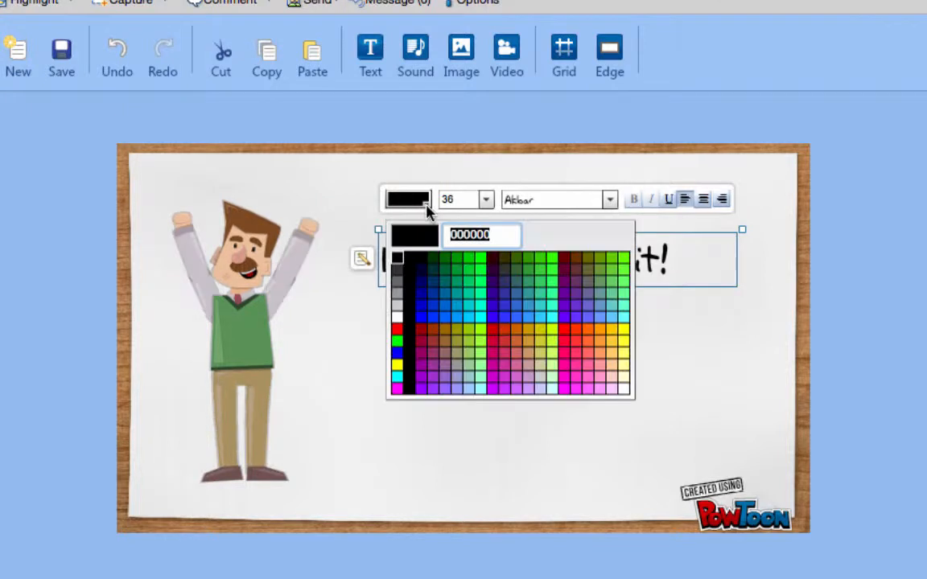
{"action": "left_click", "coordinate": [448, 276]}
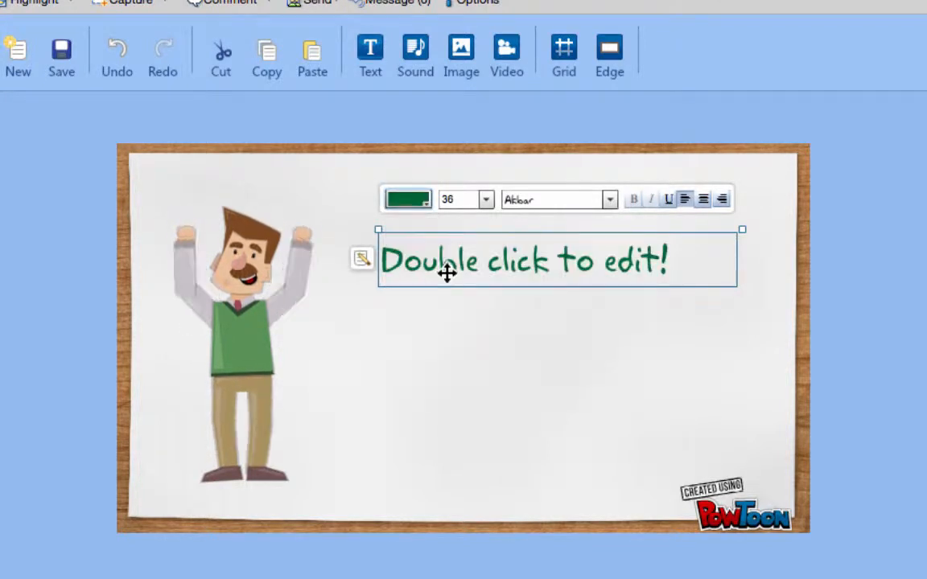
{"action": "double_click", "coordinate": [395, 259]}
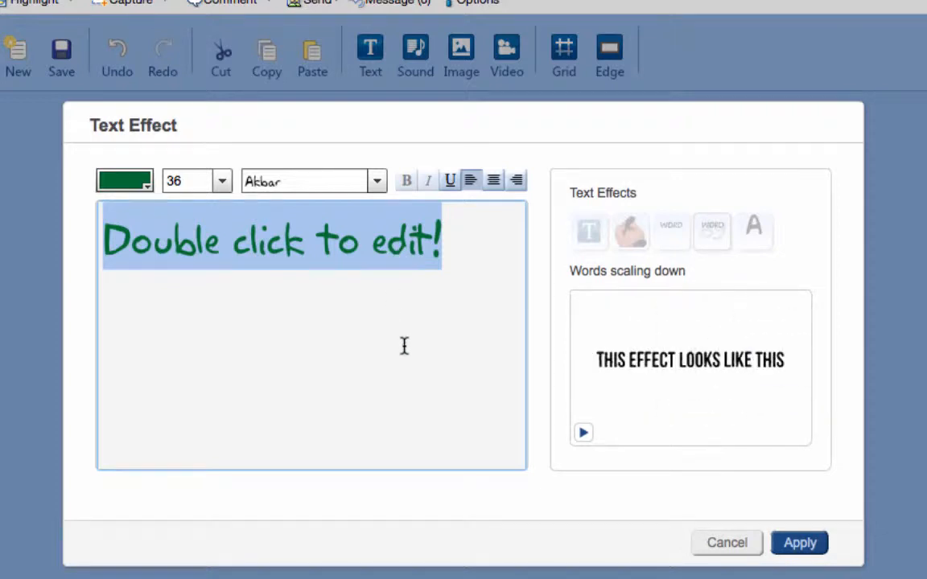
{"action": "left_click", "coordinate": [584, 435]}
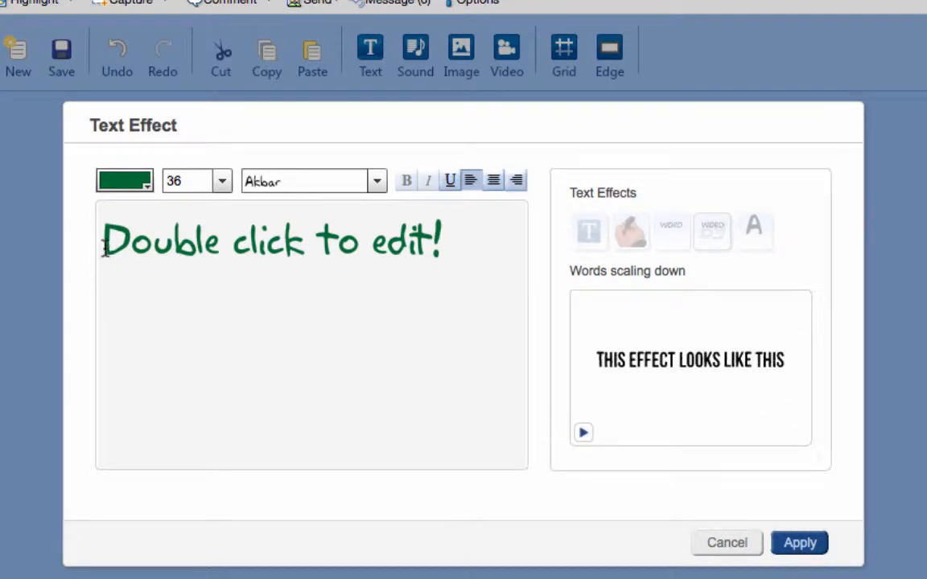
{"action": "left_click_drag", "start_coordinate": [105, 250], "coordinate": [448, 256]}
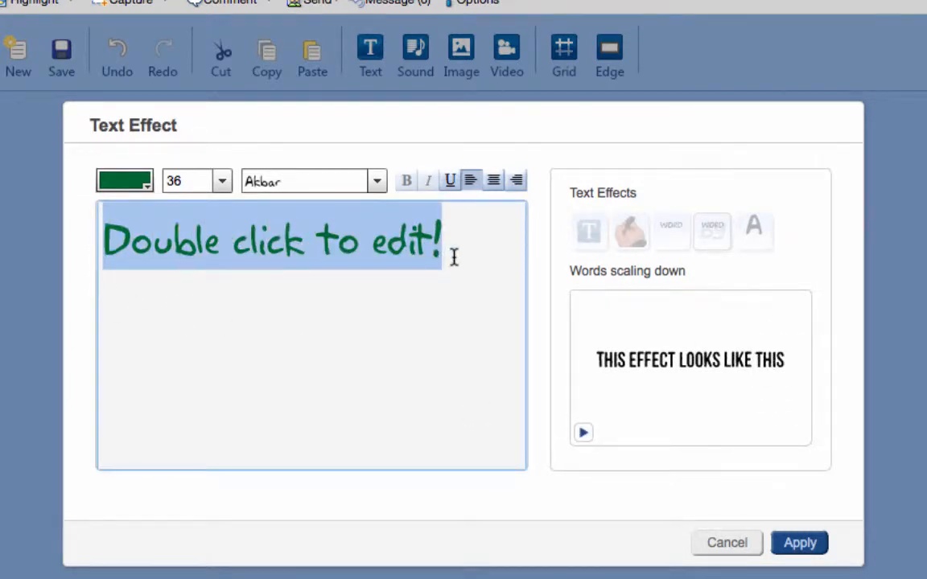
{"action": "type", "text": "Whoo Hoo "}
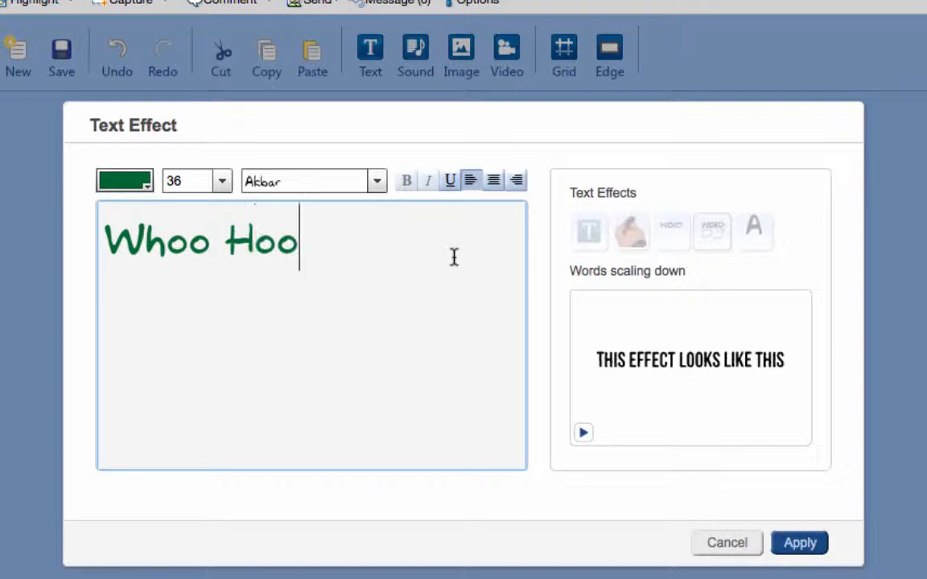
{"action": "type", "text": "It's the W"}
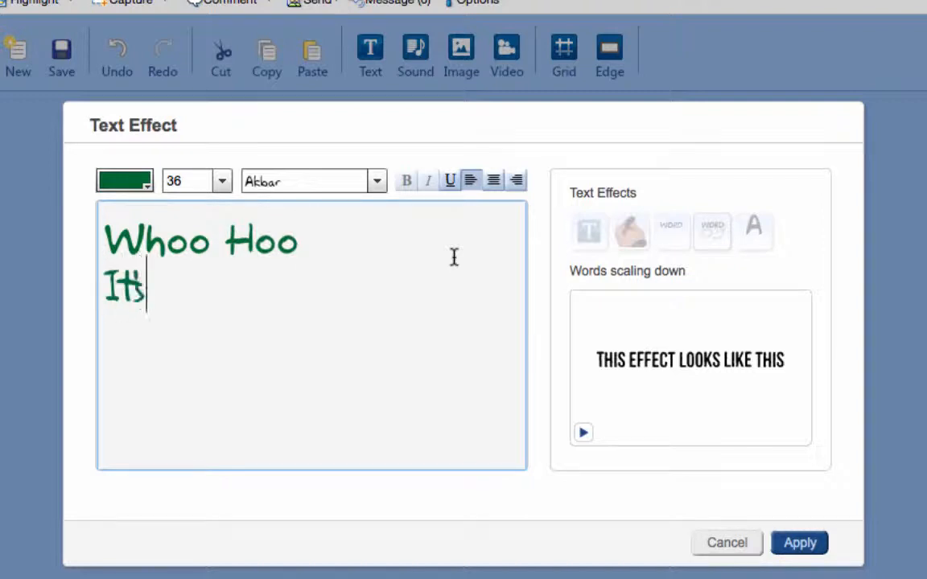
{"action": "type", "text": "eekend!"}
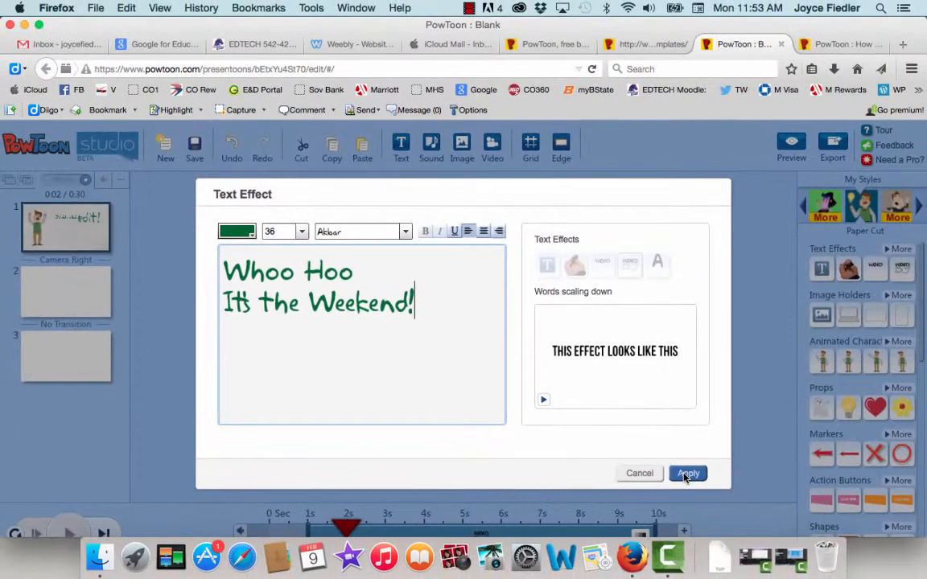
{"action": "left_click", "coordinate": [686, 475]}
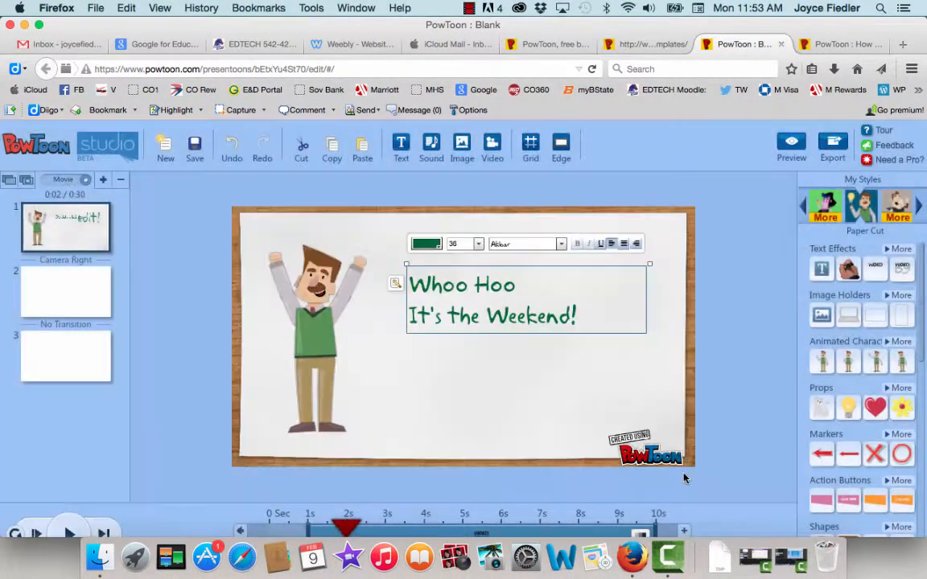
- Center the weekend text, set its font size to 48 and deselect it
{"action": "left_click", "coordinate": [624, 246]}
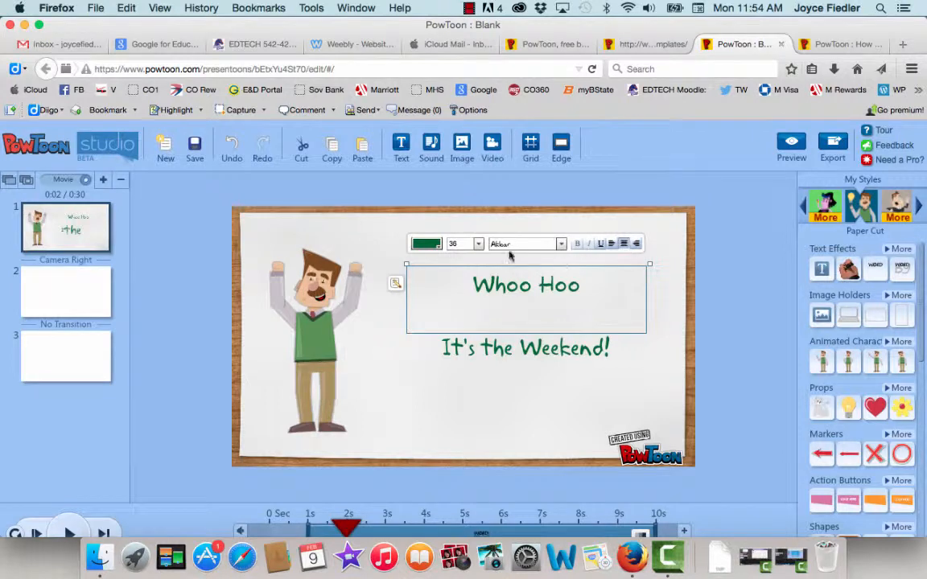
{"action": "double_click", "coordinate": [483, 287]}
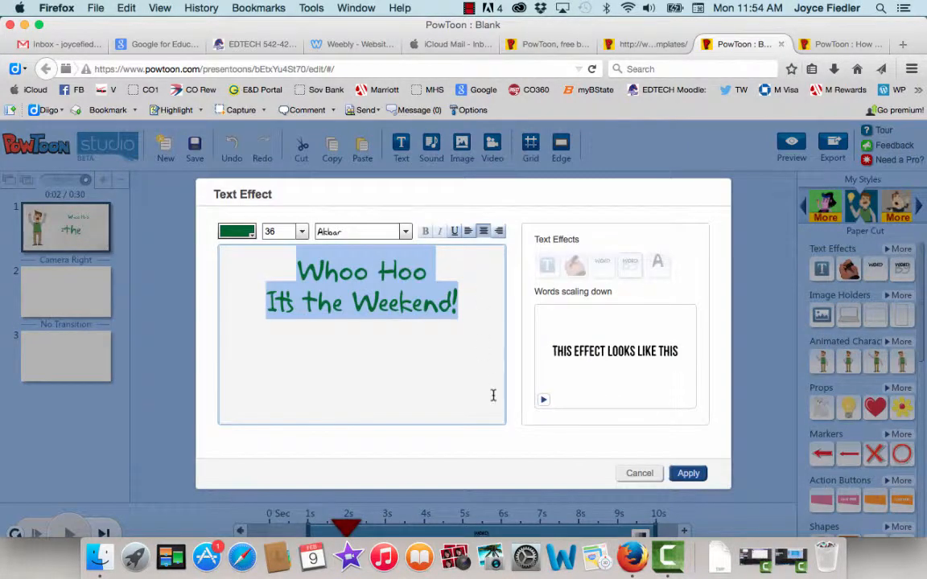
{"action": "left_click", "coordinate": [301, 232]}
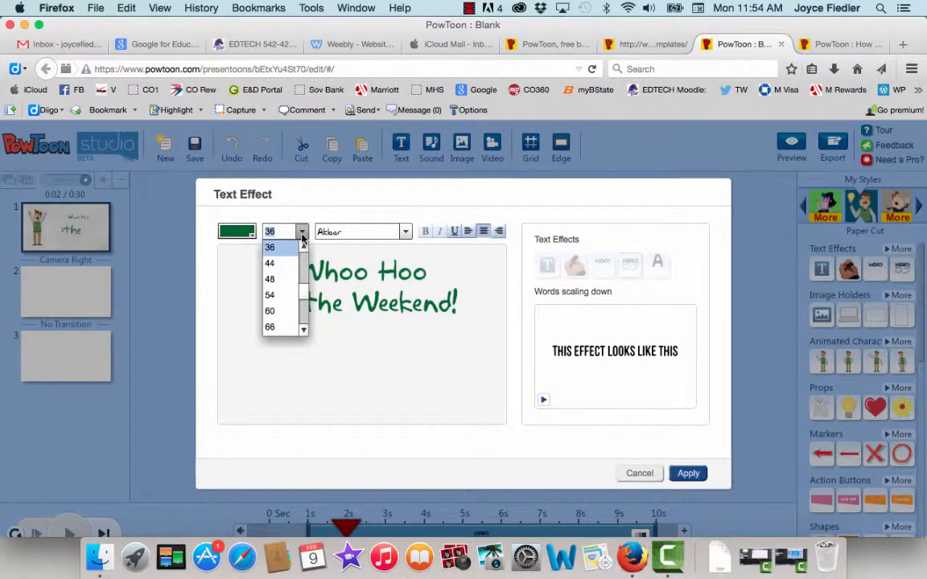
{"action": "left_click", "coordinate": [271, 279]}
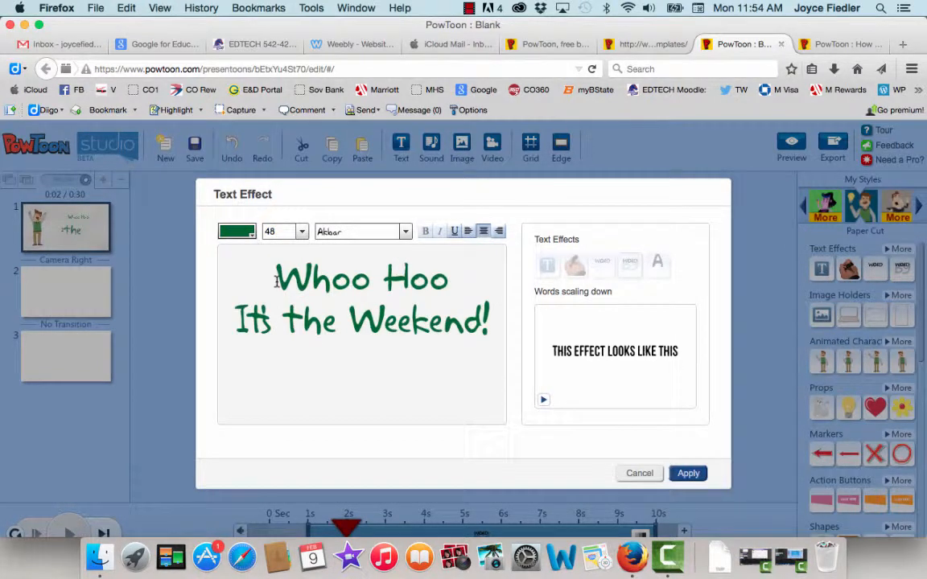
{"action": "left_click", "coordinate": [683, 473]}
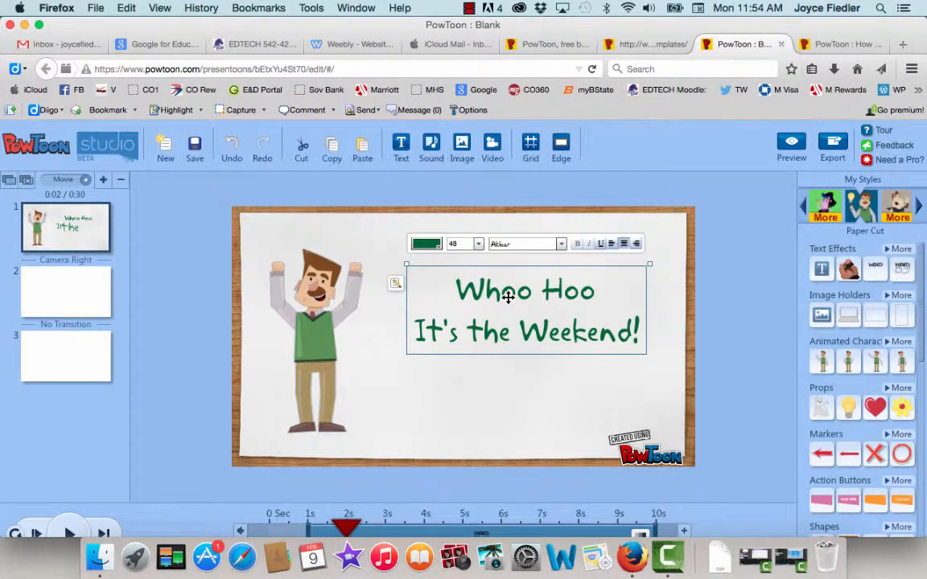
{"action": "scroll", "coordinate": [483, 398], "scroll_direction": "down", "scroll_amount": 1}
{"action": "scroll", "coordinate": [484, 397], "scroll_direction": "down", "scroll_amount": 2}
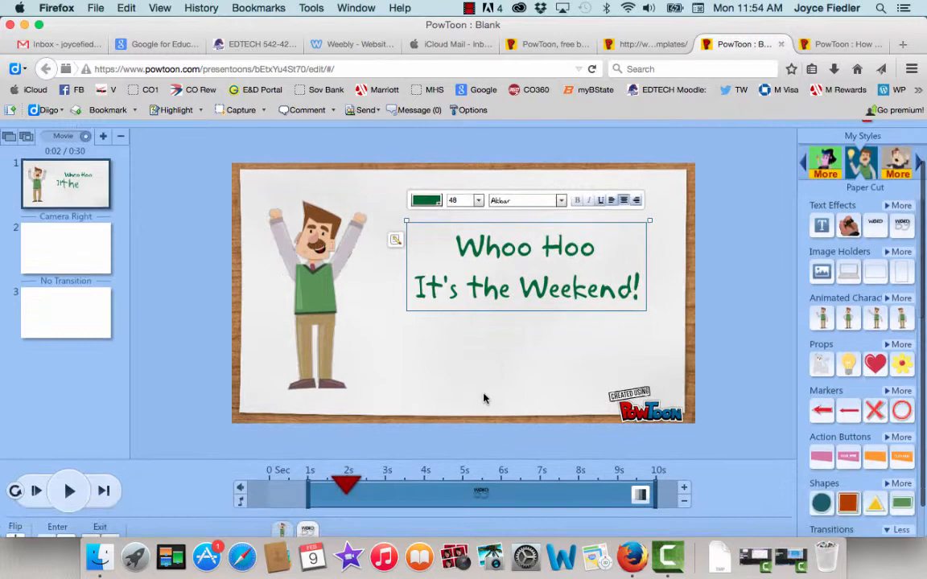
{"action": "left_click", "coordinate": [658, 351]}
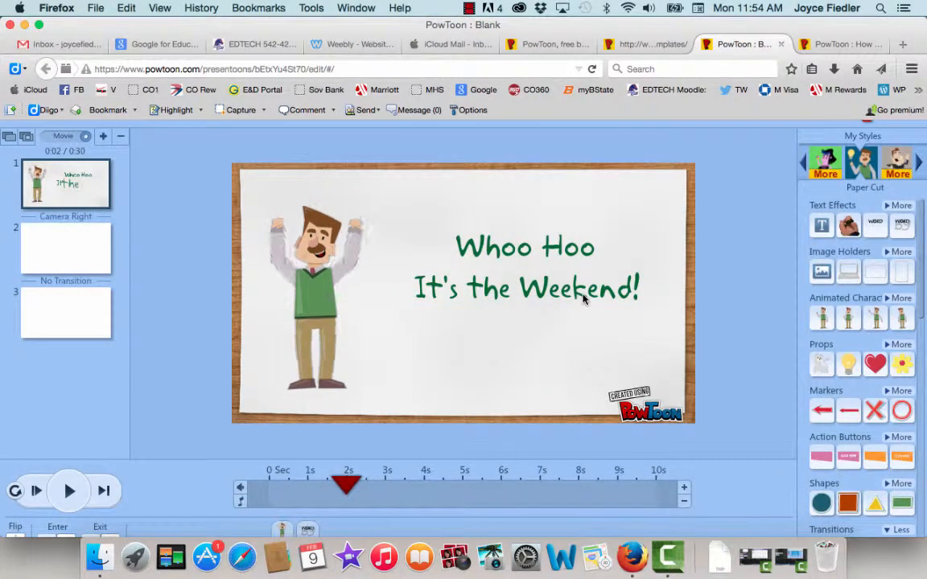
- Play slide 1 from the start of its timeline to check the text animation, and pause it
{"action": "scroll", "coordinate": [445, 434], "scroll_direction": "down", "scroll_amount": 3}
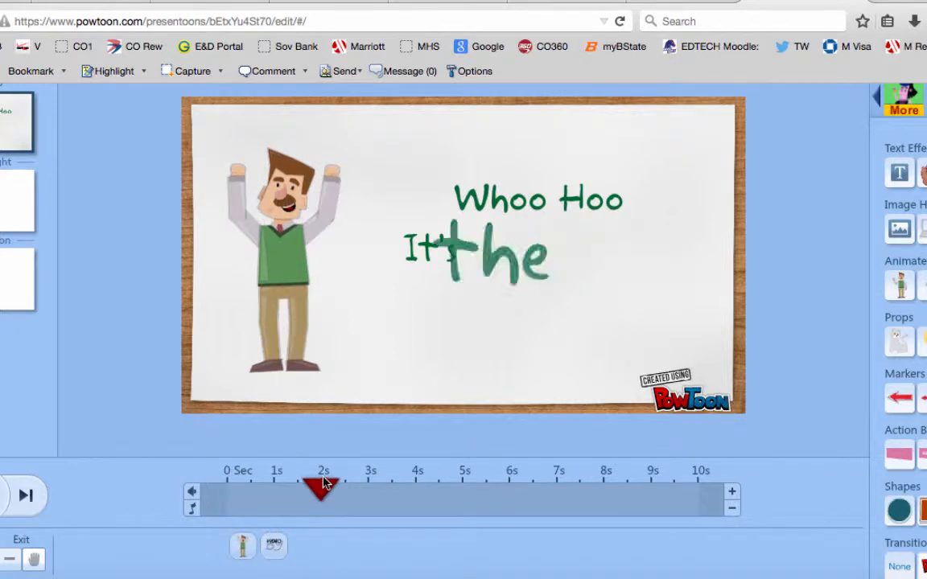
{"action": "left_click_drag", "start_coordinate": [310, 499], "coordinate": [217, 502]}
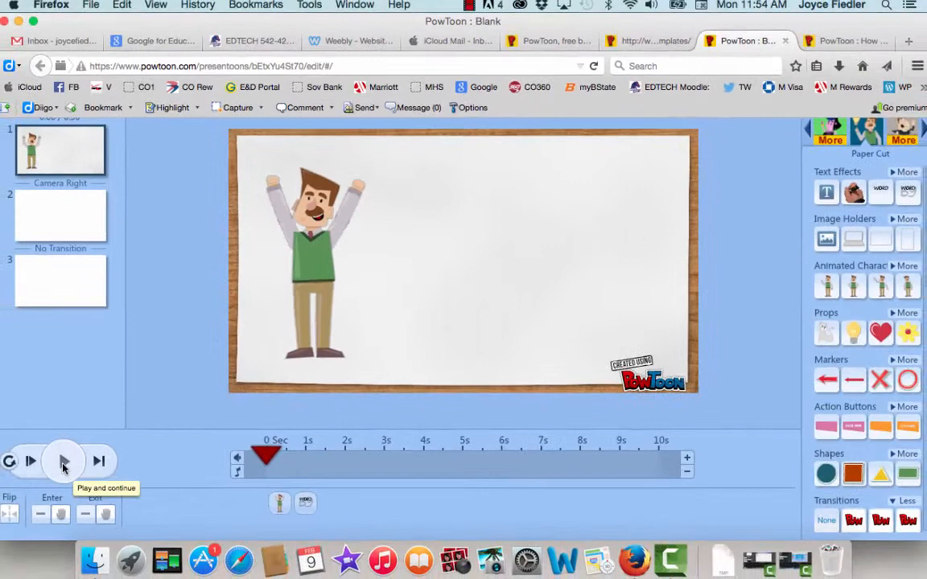
{"action": "left_click", "coordinate": [27, 483]}
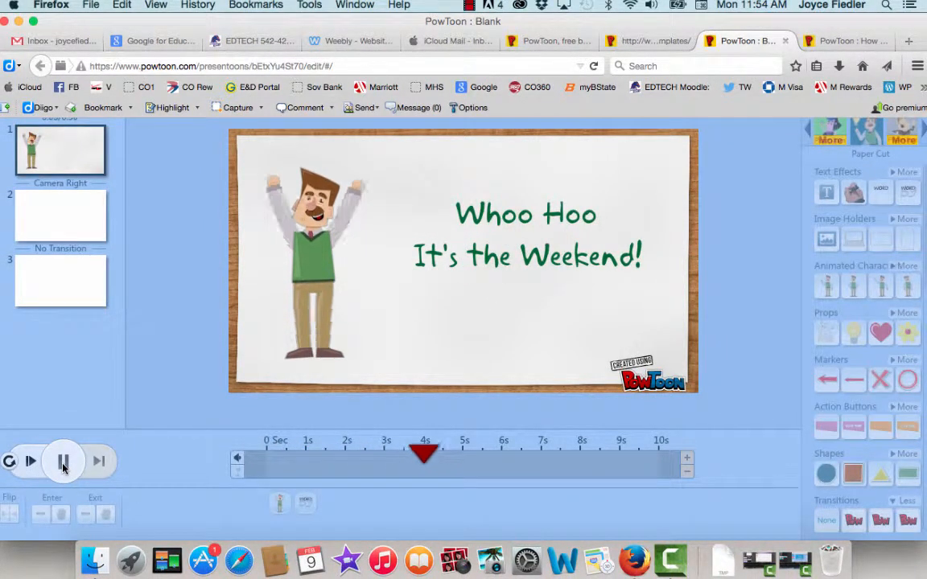
{"action": "left_click", "coordinate": [67, 465]}
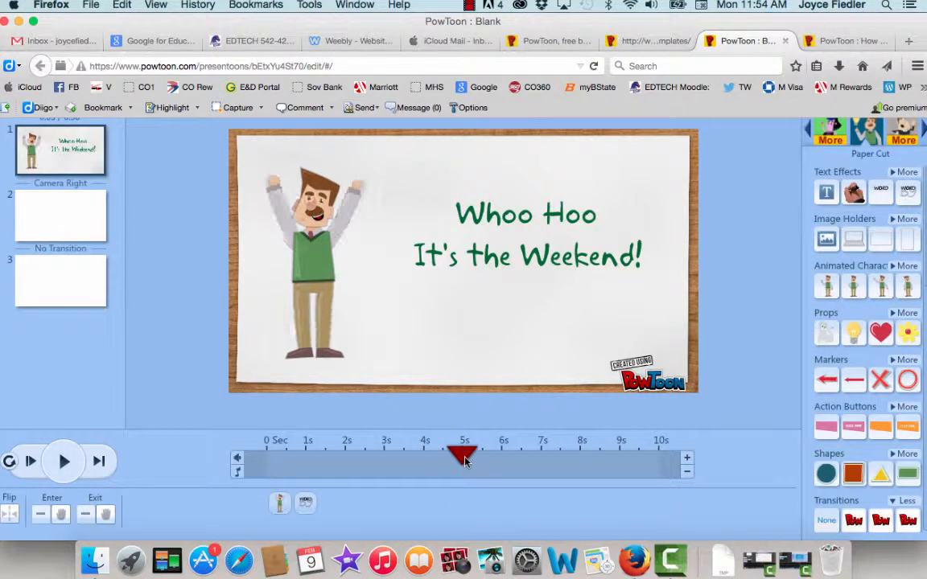
- Delay the character's entrance on slide 1 to about half a second after the start
{"action": "left_click", "coordinate": [268, 452]}
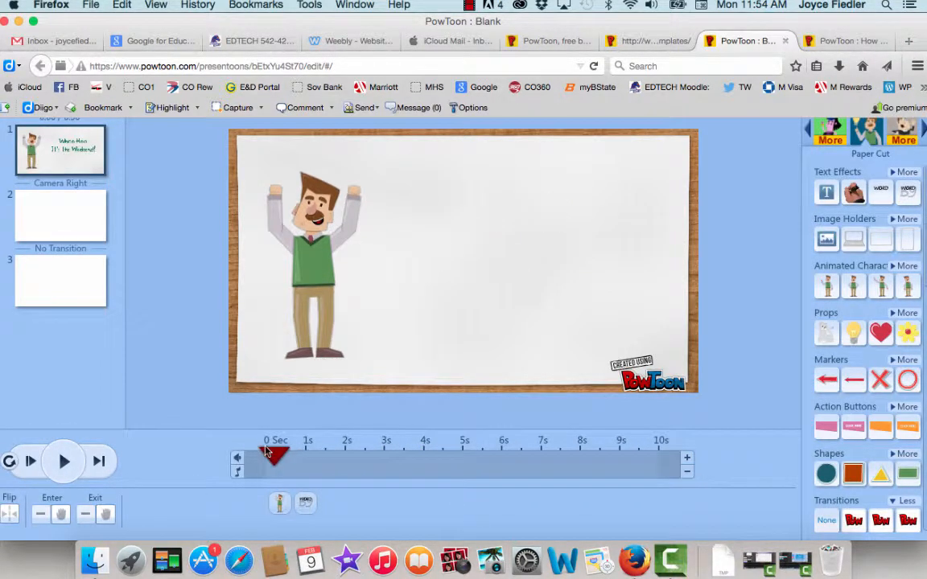
{"action": "left_click", "coordinate": [279, 503]}
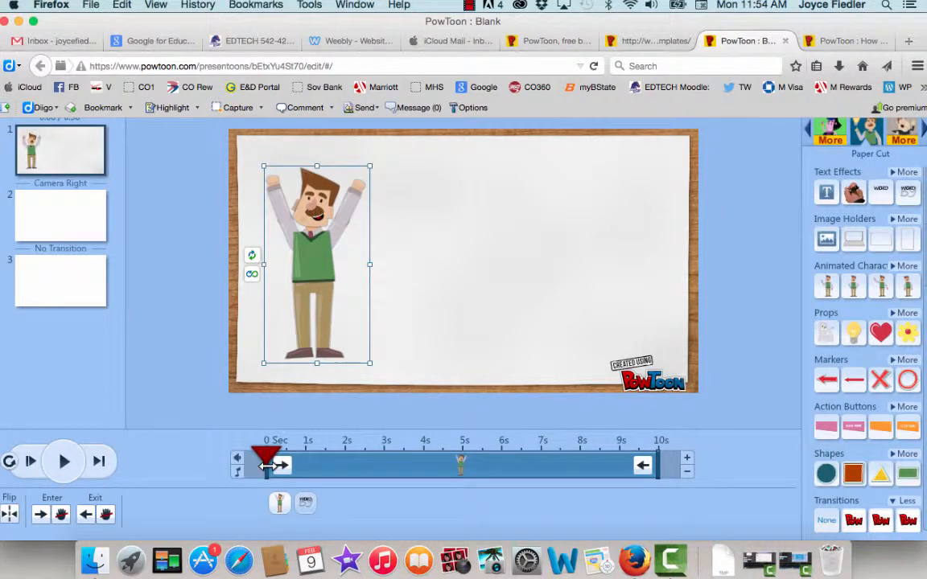
{"action": "left_click_drag", "start_coordinate": [267, 465], "coordinate": [286, 465]}
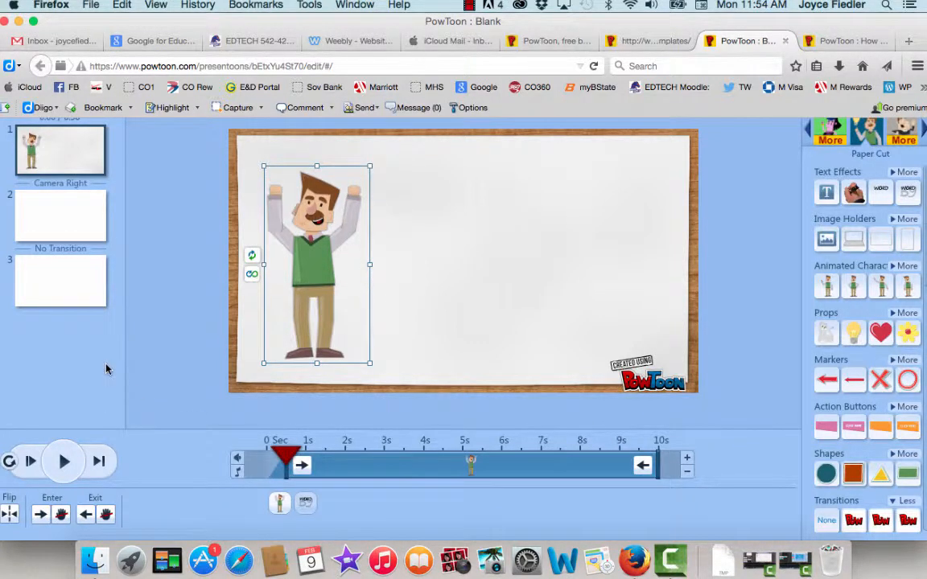
{"action": "scroll", "coordinate": [95, 326], "scroll_direction": "up", "scroll_amount": 3}
{"action": "scroll", "coordinate": [95, 327], "scroll_direction": "down", "scroll_amount": 2}
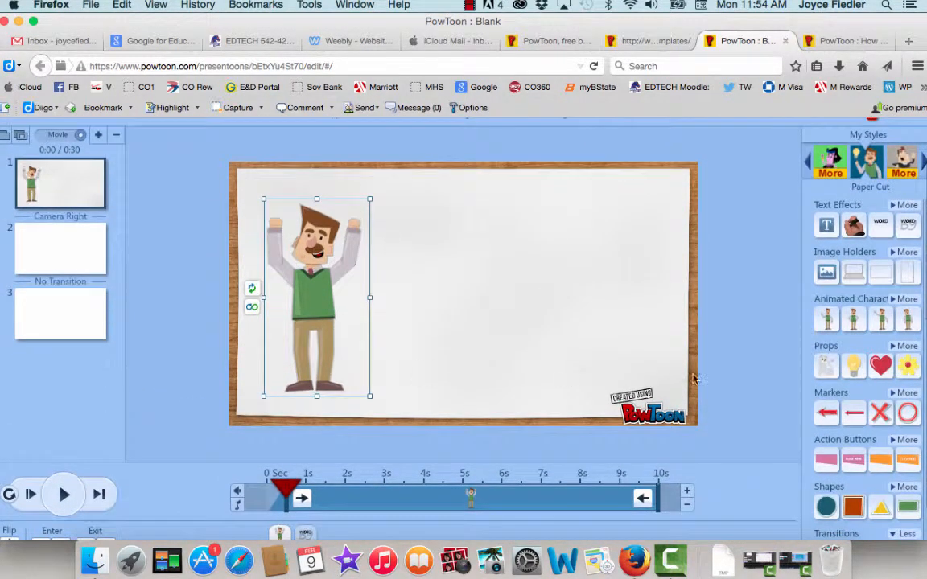
{"action": "scroll", "coordinate": [567, 408], "scroll_direction": "down", "scroll_amount": 2}
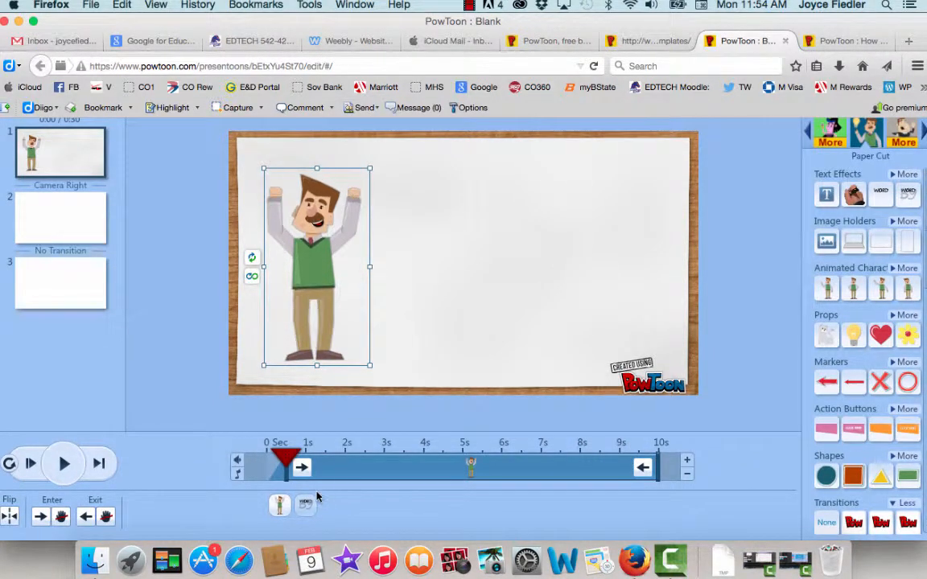
- Replay slide 1 from 0 seconds to check the character's delayed entrance, and pause it
{"action": "left_click_drag", "start_coordinate": [288, 460], "coordinate": [235, 461]}
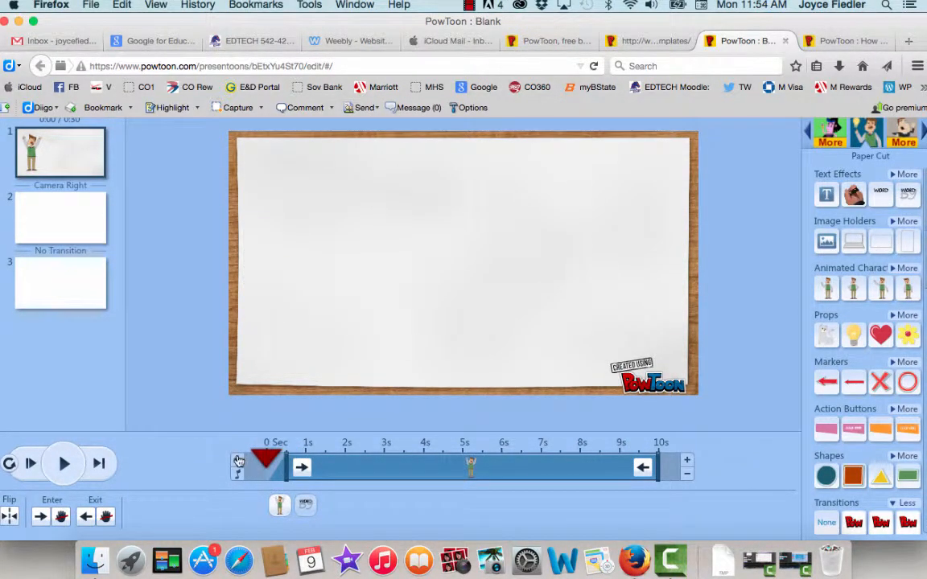
{"action": "left_click", "coordinate": [62, 467]}
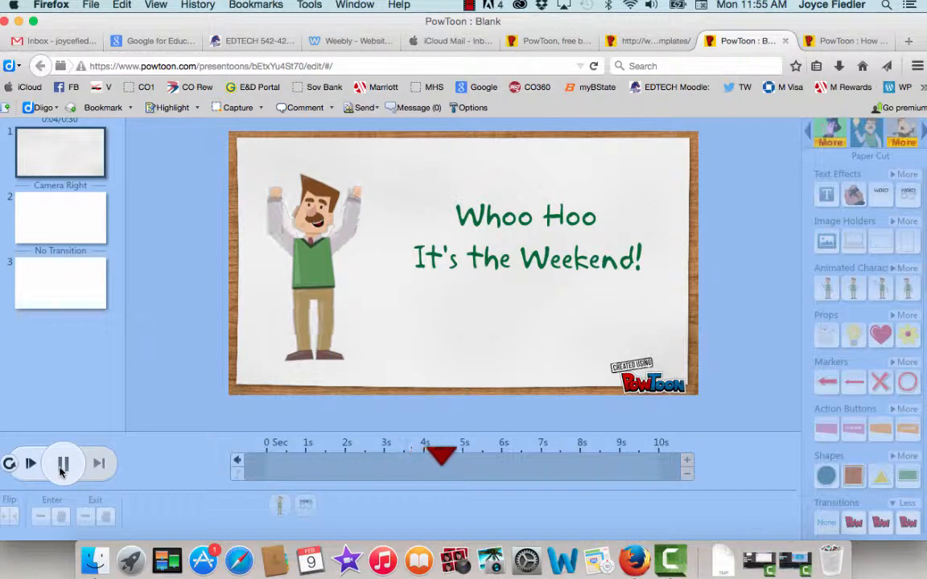
{"action": "left_click", "coordinate": [63, 467]}
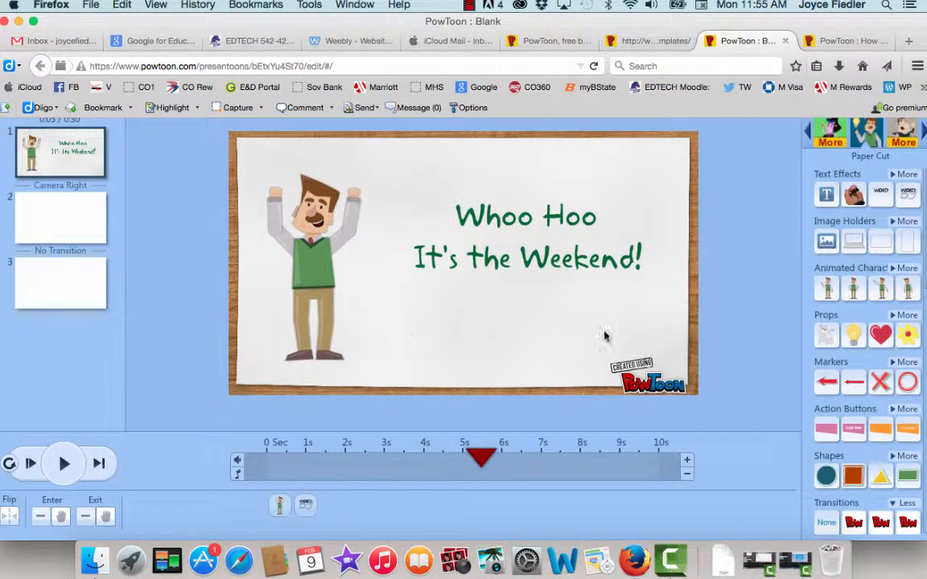
- Add a Heart prop to slide 1 and shift its time on the timeline to run from 6 to 8 seconds
{"action": "left_click_drag", "start_coordinate": [485, 459], "coordinate": [505, 455]}
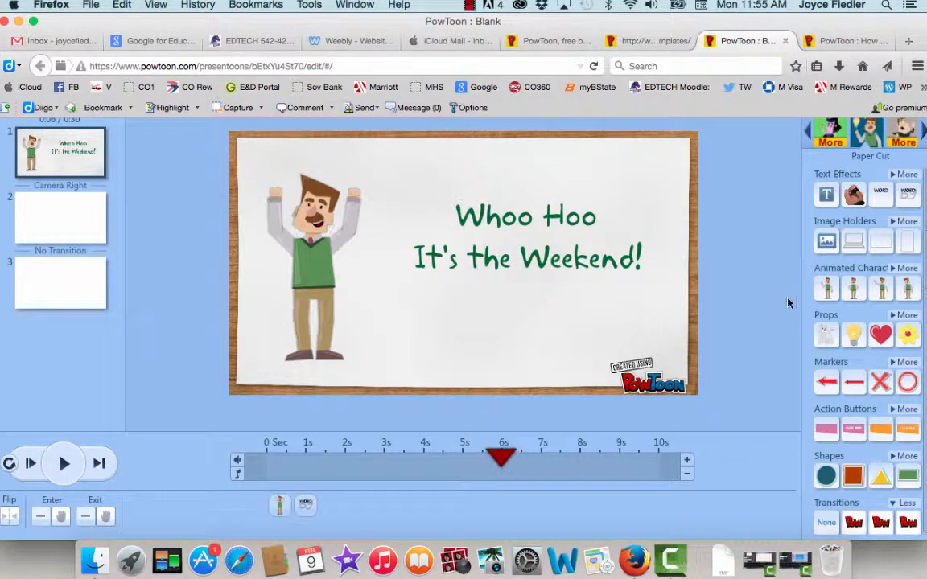
{"action": "scroll", "coordinate": [752, 306], "scroll_direction": "up", "scroll_amount": 2}
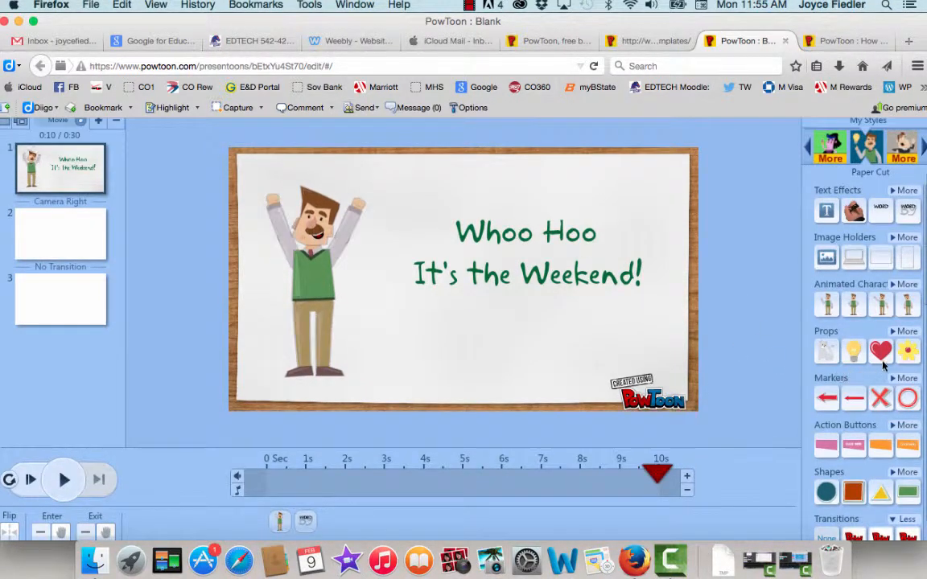
{"action": "mouse_move", "coordinate": [883, 359]}
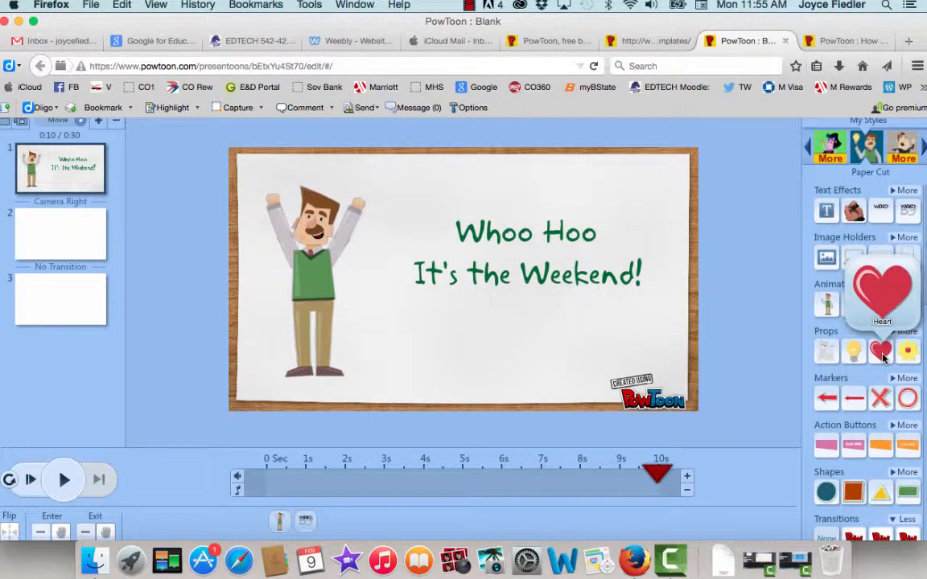
{"action": "left_click", "coordinate": [882, 353]}
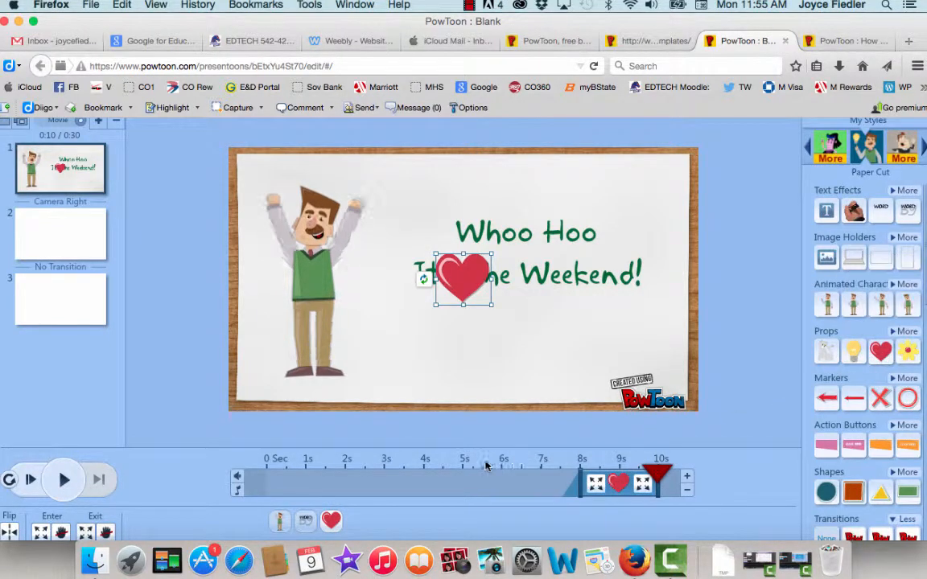
{"action": "scroll", "coordinate": [483, 465], "scroll_direction": "down", "scroll_amount": 2}
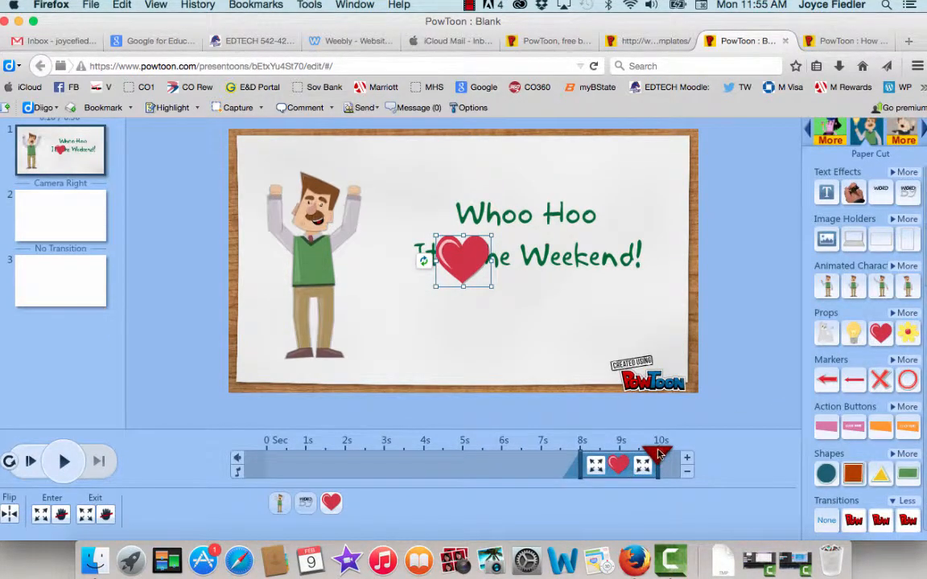
{"action": "left_click_drag", "start_coordinate": [620, 467], "coordinate": [545, 465]}
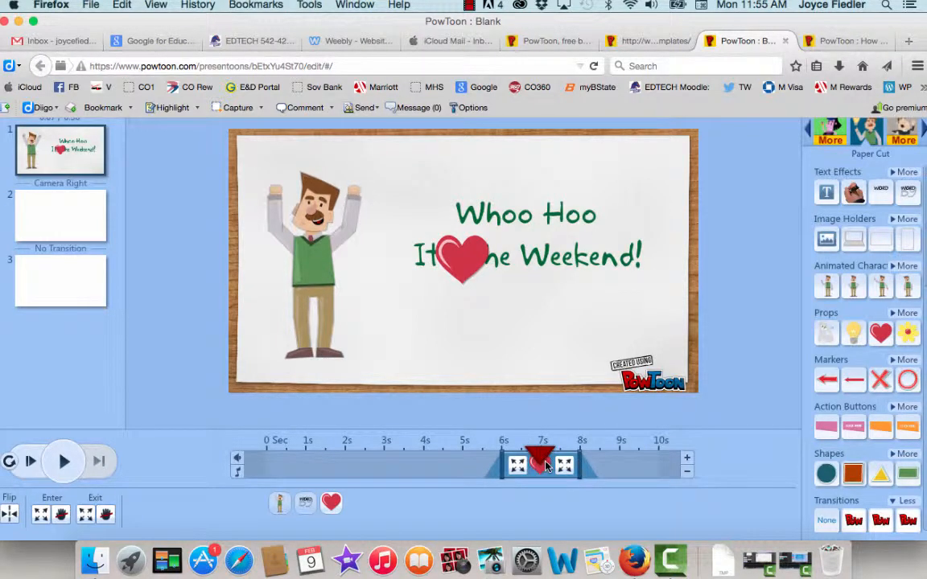
- Move the heart beneath the start of the weekend text and shorten its time to end at 7 seconds
{"action": "left_click", "coordinate": [544, 465]}
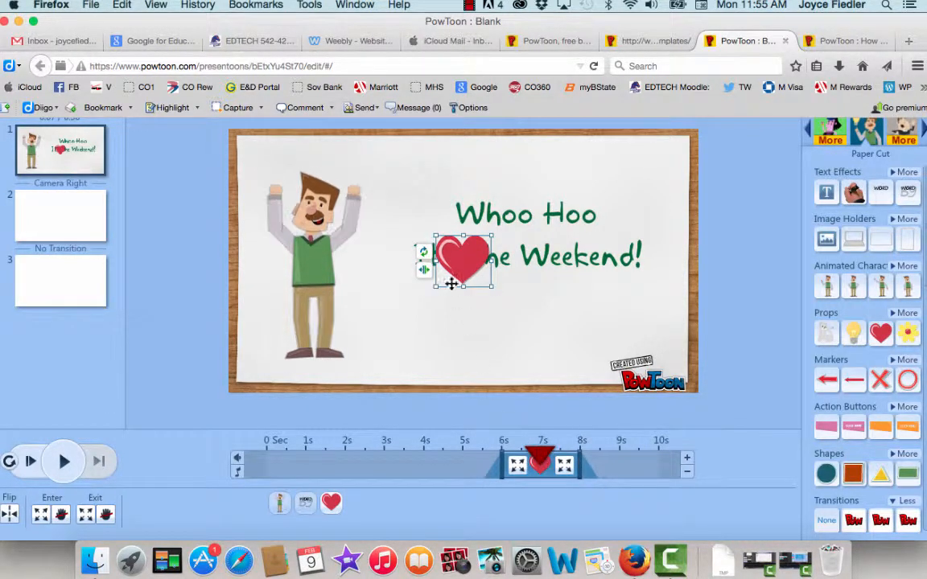
{"action": "left_click_drag", "start_coordinate": [463, 251], "coordinate": [435, 318]}
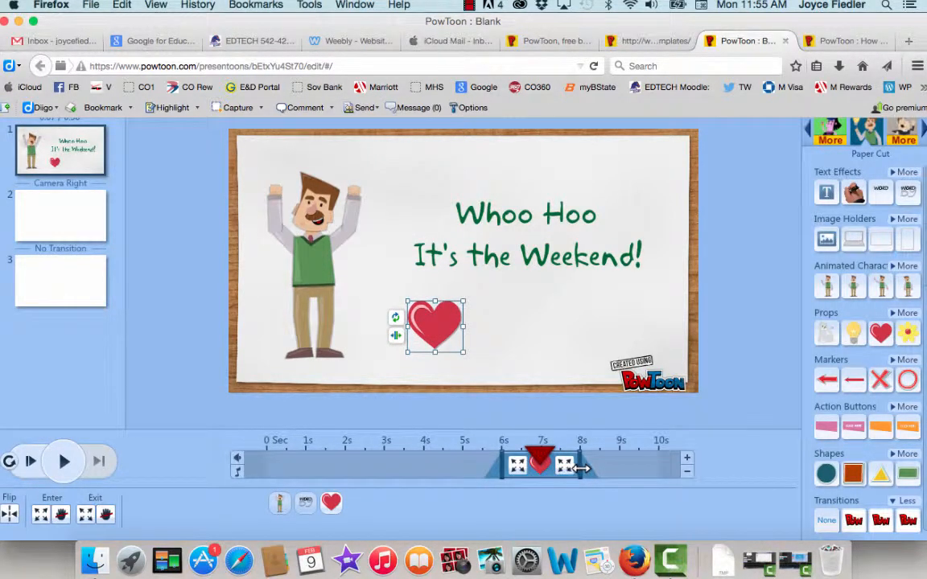
{"action": "left_click_drag", "start_coordinate": [581, 468], "coordinate": [532, 468]}
{"action": "left_click", "coordinate": [438, 330]}
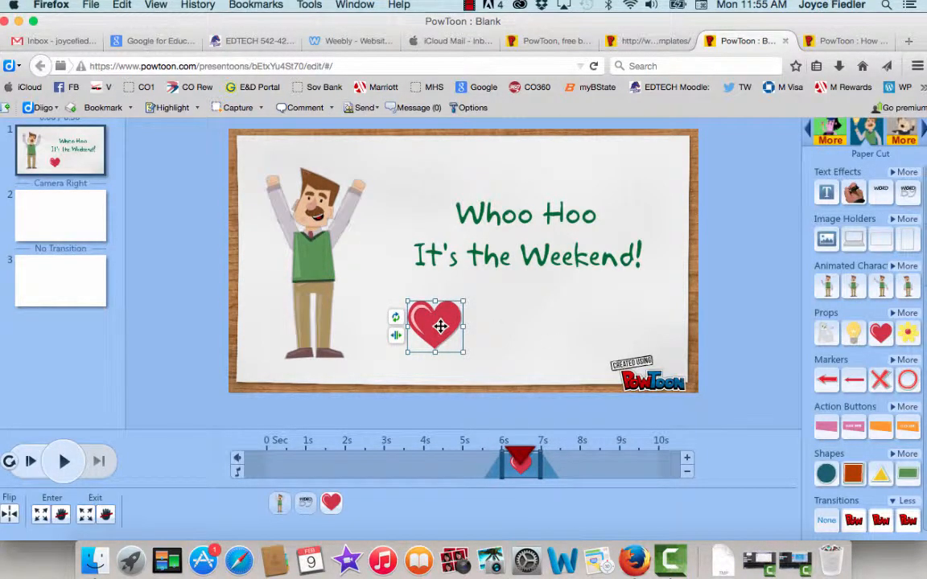
- Add two more Heart props to slide 1 and place them side by side beneath the weekend text
{"action": "left_click", "coordinate": [880, 335]}
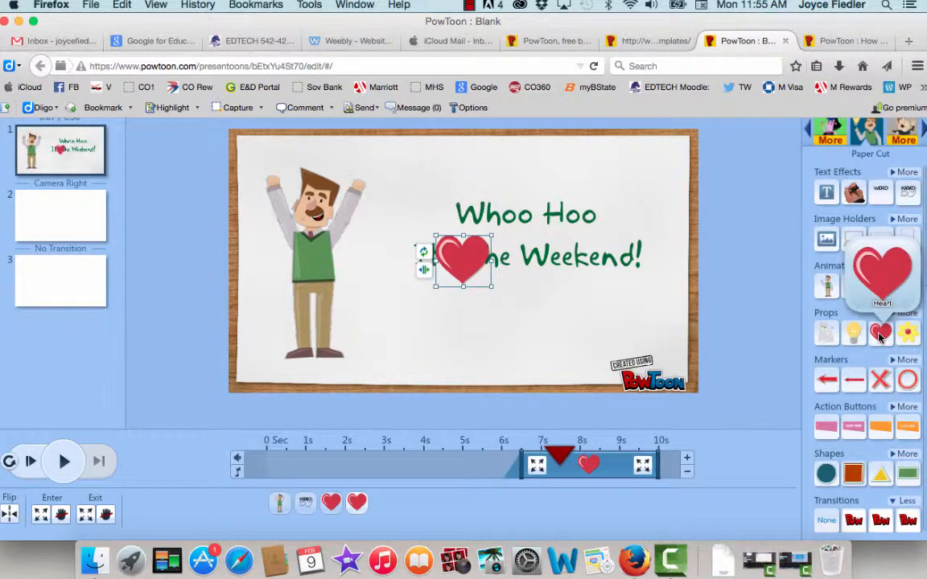
{"action": "left_click_drag", "start_coordinate": [469, 256], "coordinate": [450, 309]}
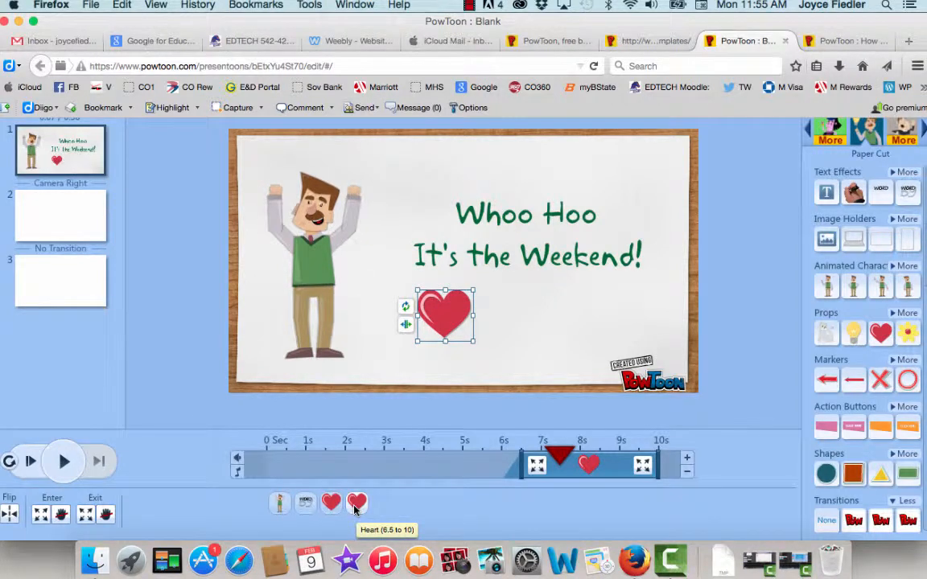
{"action": "left_click_drag", "start_coordinate": [444, 317], "coordinate": [517, 317]}
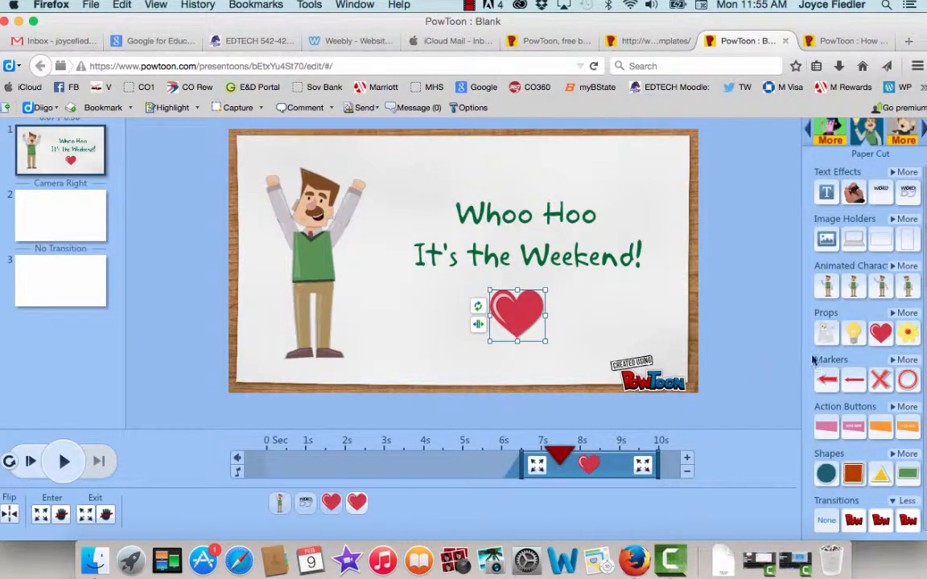
{"action": "left_click", "coordinate": [880, 332]}
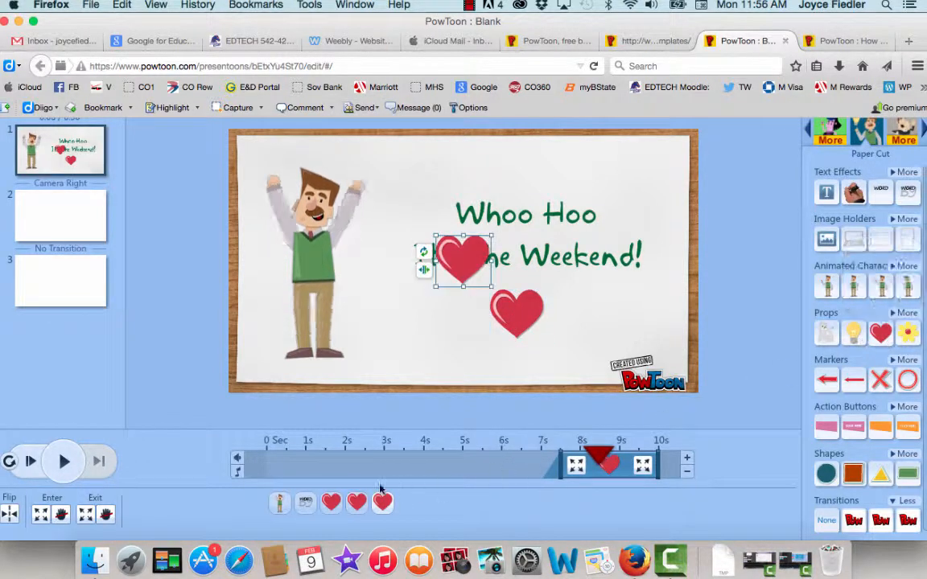
{"action": "left_click_drag", "start_coordinate": [457, 253], "coordinate": [598, 308]}
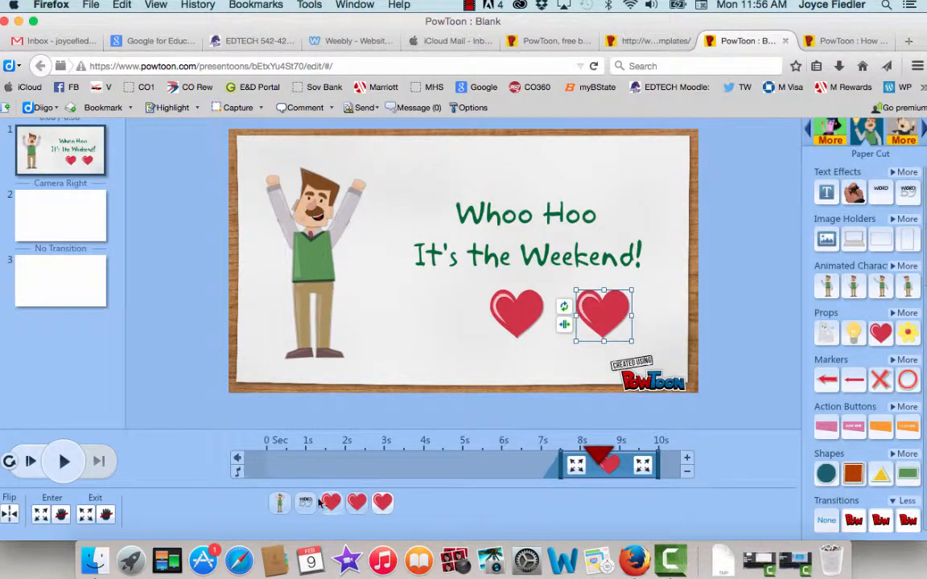
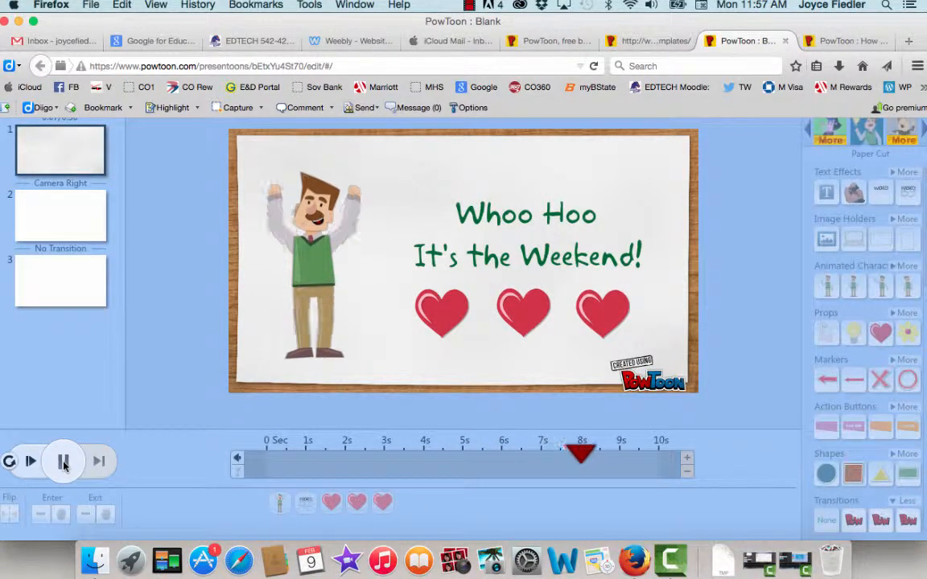
- Pause the playback, shorten slide 1 to 9 seconds and return the playhead to 0 seconds
{"action": "left_click", "coordinate": [64, 462]}
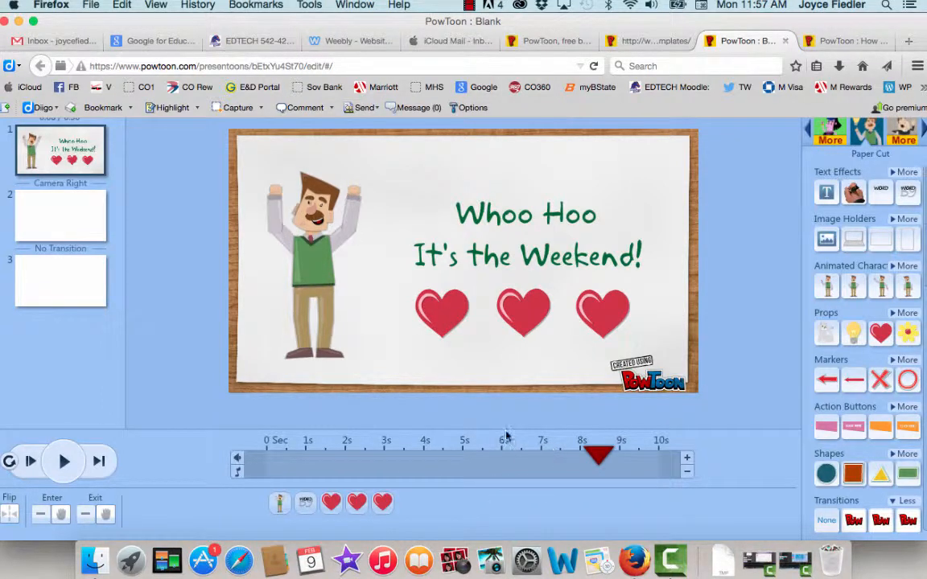
{"action": "left_click", "coordinate": [688, 474]}
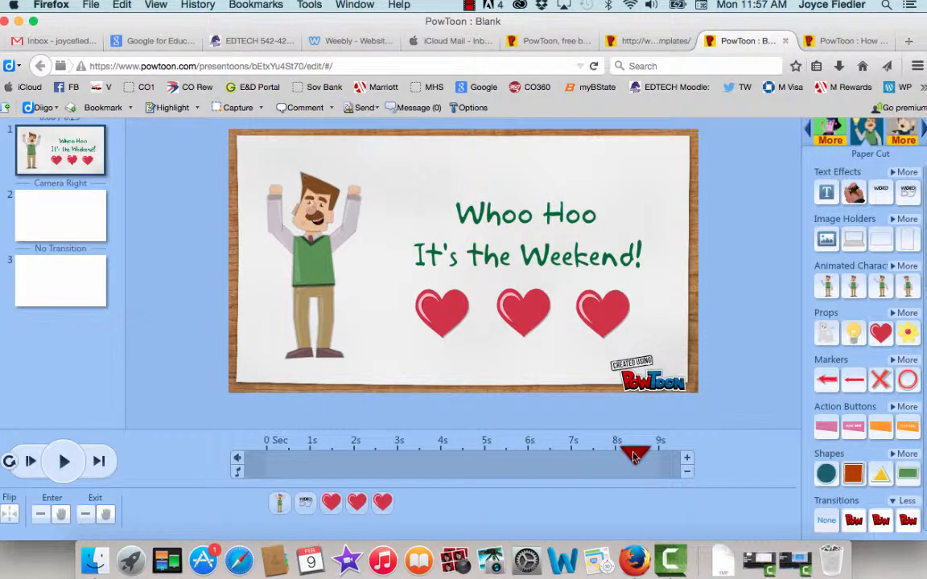
{"action": "left_click_drag", "start_coordinate": [634, 455], "coordinate": [242, 473]}
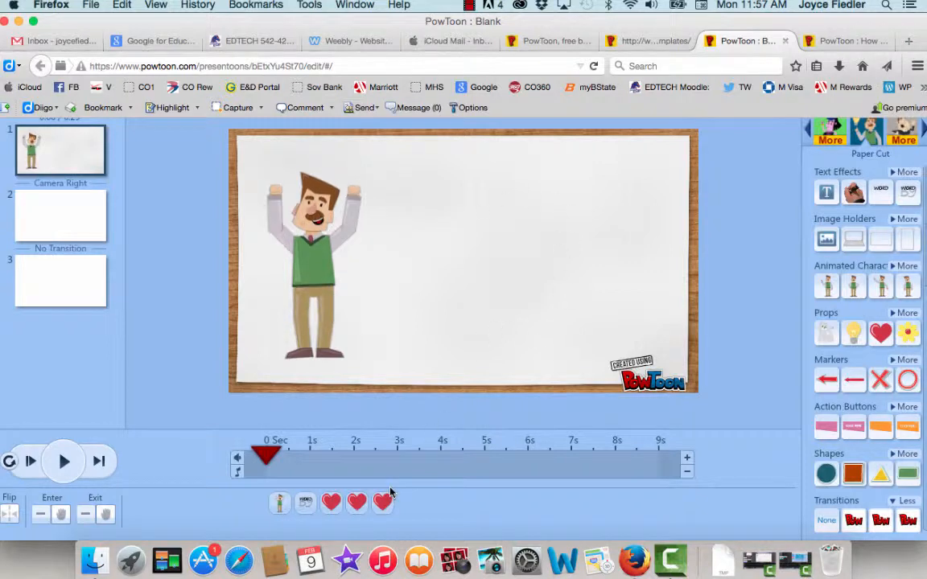
- Make the leftmost heart exit earlier than the other two, and play slide 1 to about 8 seconds to check it
{"action": "left_click", "coordinate": [356, 505]}
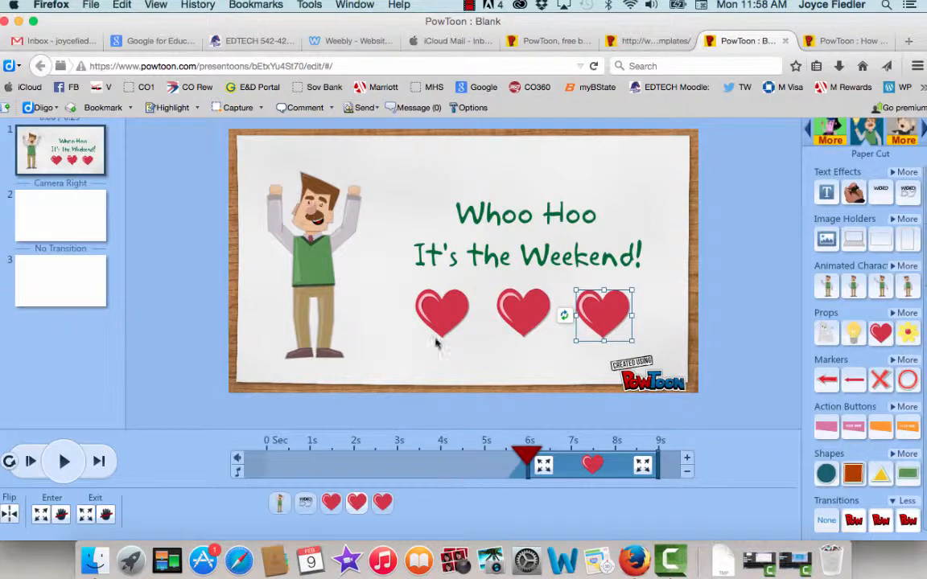
{"action": "left_click", "coordinate": [331, 503]}
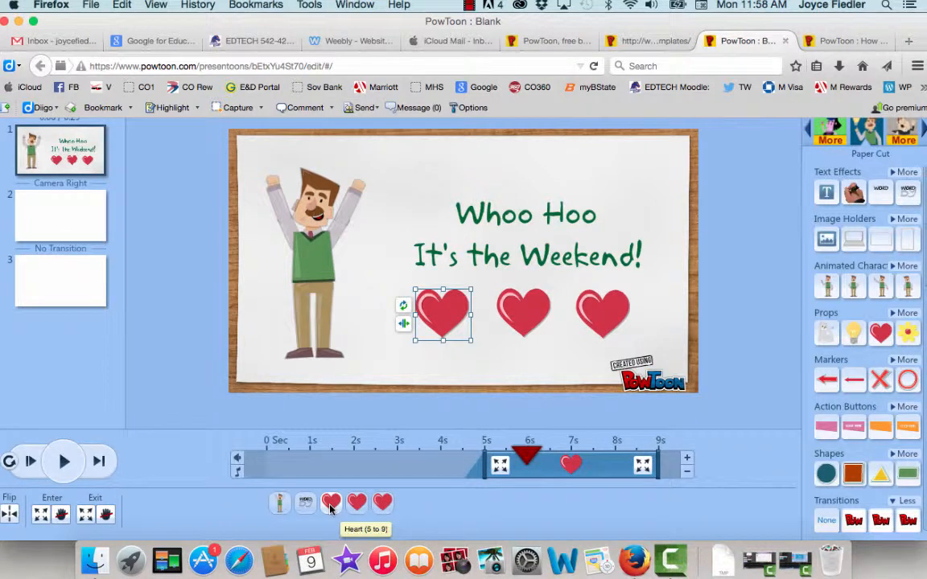
{"action": "left_click_drag", "start_coordinate": [659, 465], "coordinate": [385, 450]}
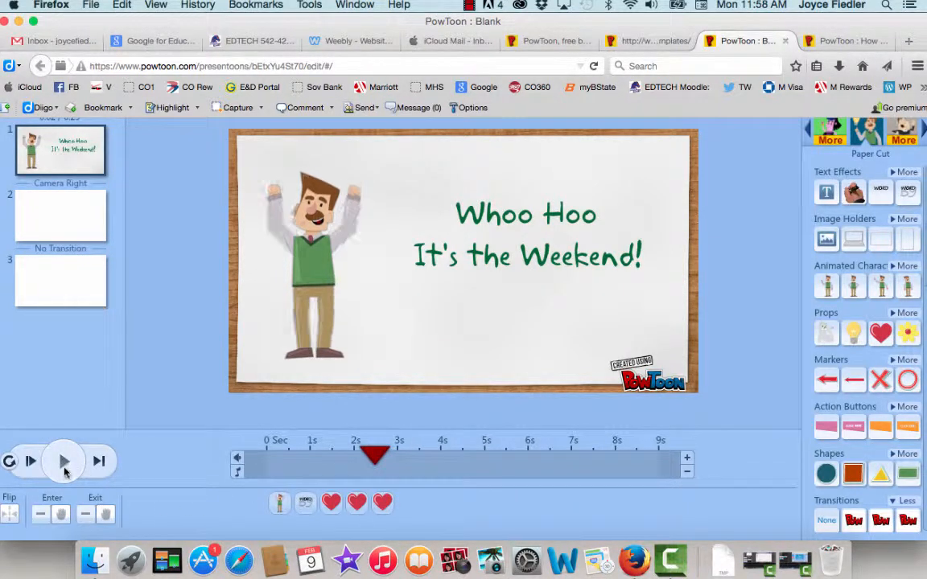
{"action": "left_click", "coordinate": [64, 462]}
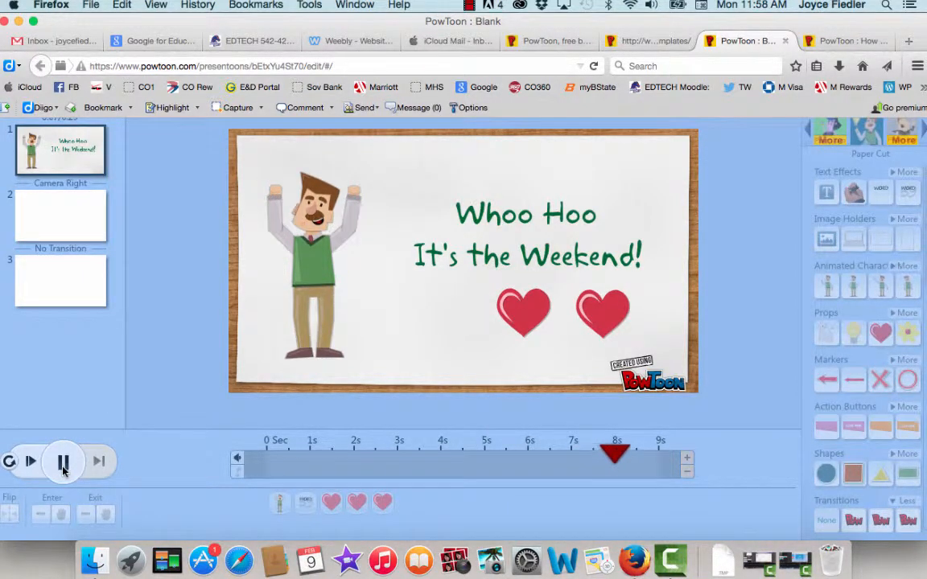
{"action": "left_click", "coordinate": [64, 462]}
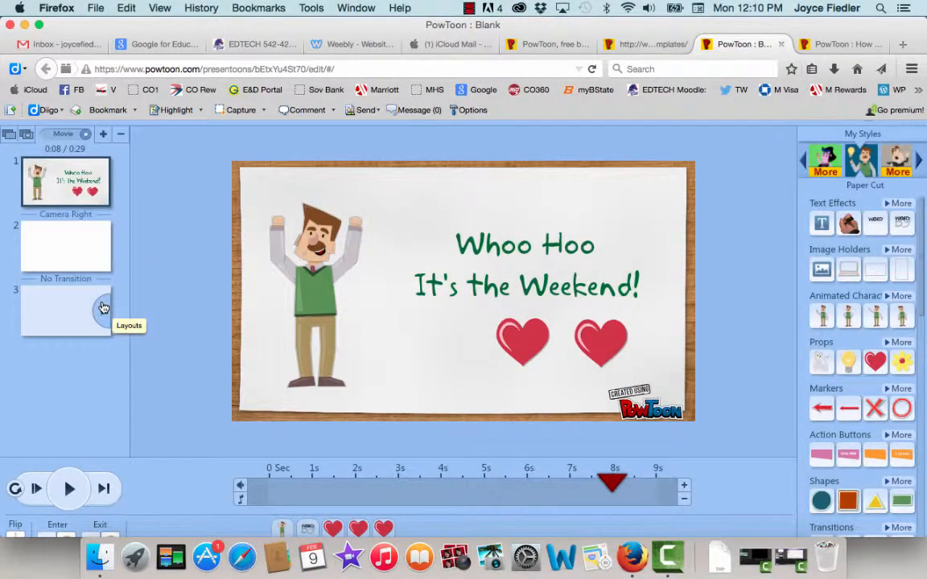
- Switch to the Marker style library and give slide 2 the plain light blue background
{"action": "left_click", "coordinate": [87, 252]}
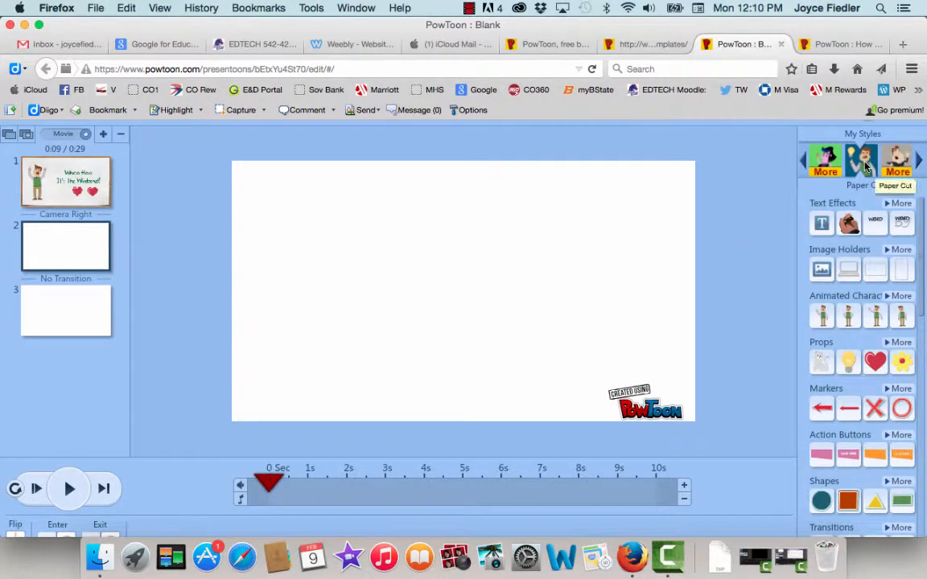
{"action": "left_click", "coordinate": [920, 162]}
{"action": "left_click", "coordinate": [919, 163]}
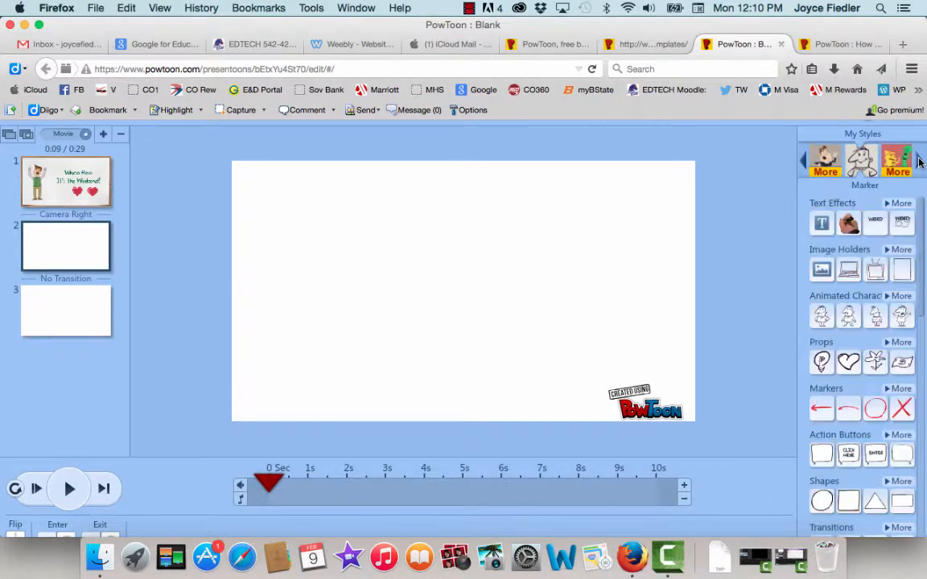
{"action": "scroll", "coordinate": [872, 450], "scroll_direction": "down", "scroll_amount": 4}
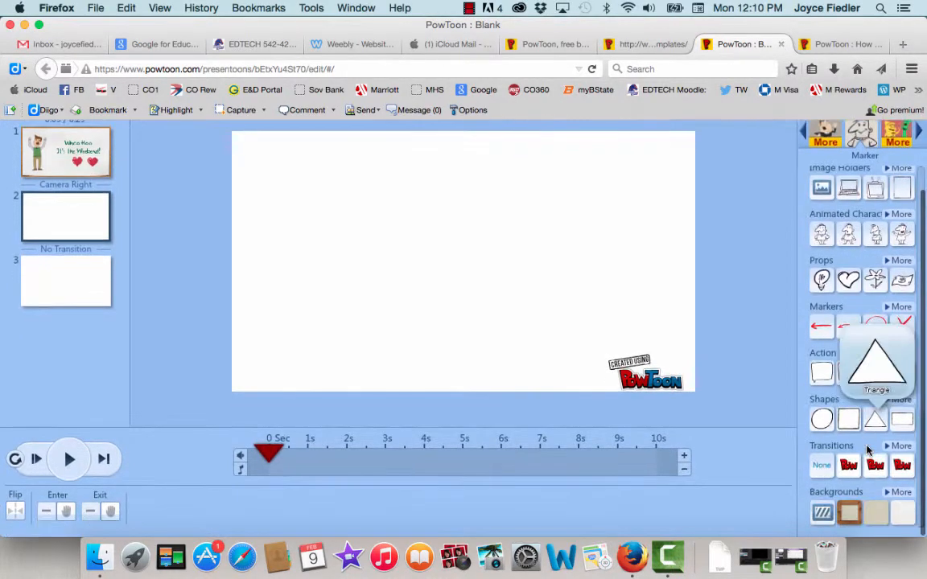
{"action": "left_click", "coordinate": [888, 494]}
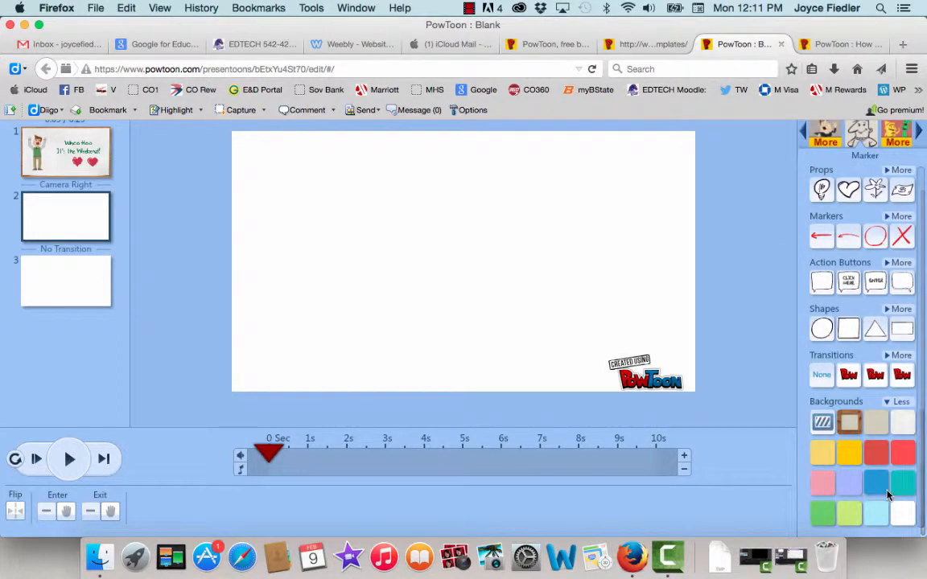
{"action": "left_click", "coordinate": [875, 513]}
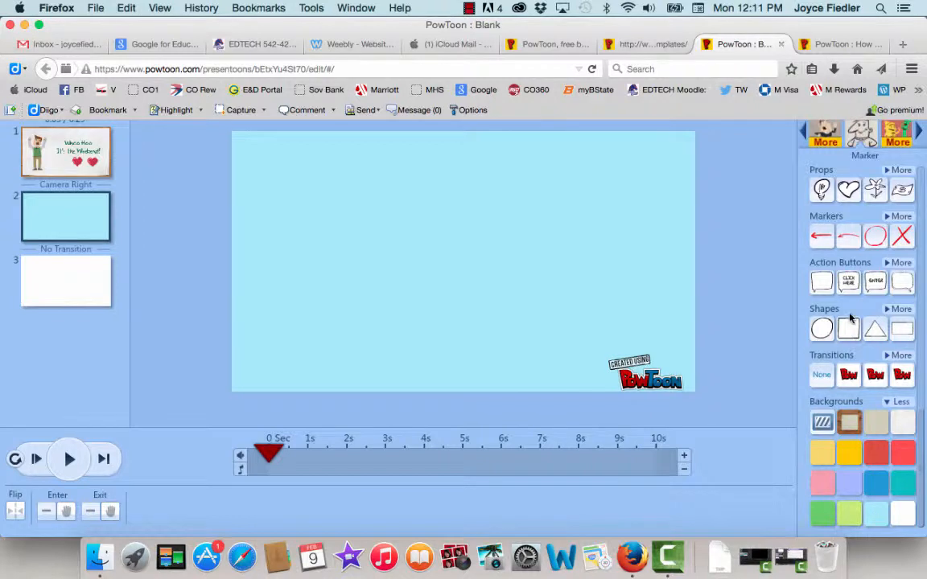
- Add the Sleeping animated character in the Marker style to slide 2
{"action": "scroll", "coordinate": [850, 319], "scroll_direction": "up", "scroll_amount": 5}
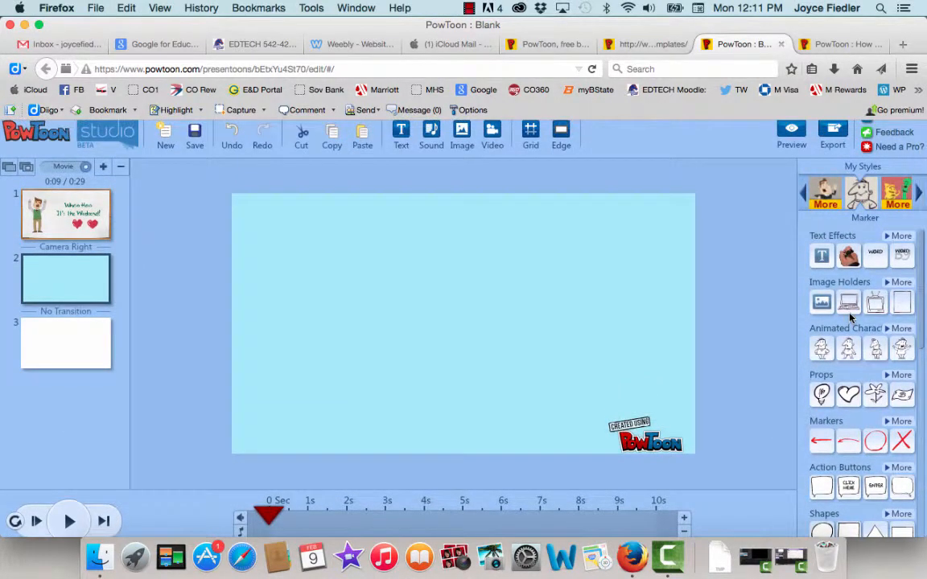
{"action": "left_click", "coordinate": [890, 329]}
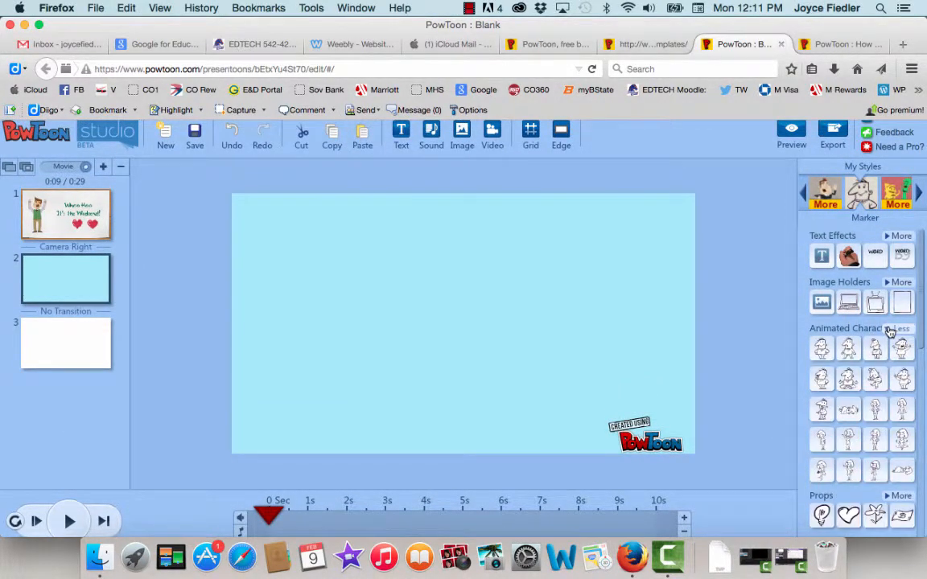
{"action": "mouse_move", "coordinate": [846, 411]}
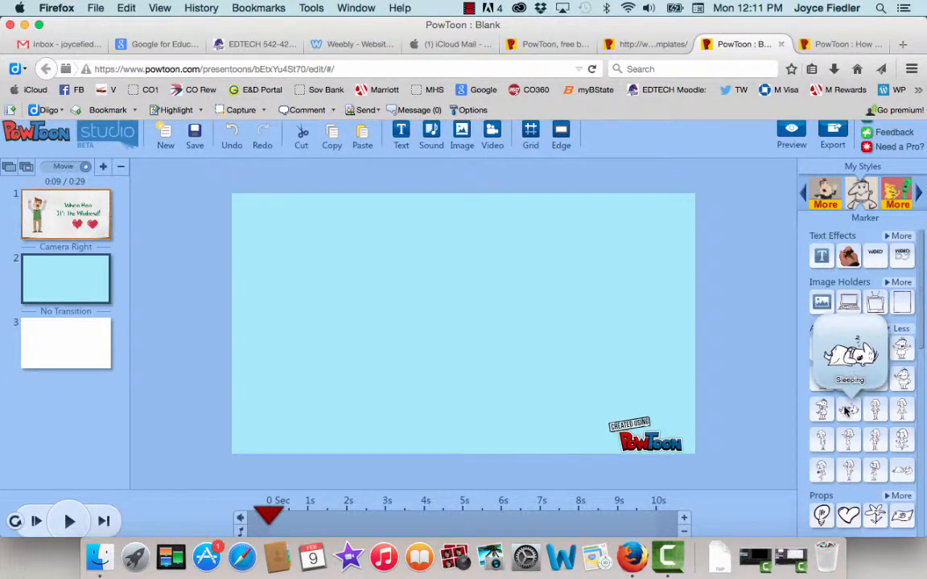
{"action": "left_click", "coordinate": [847, 411]}
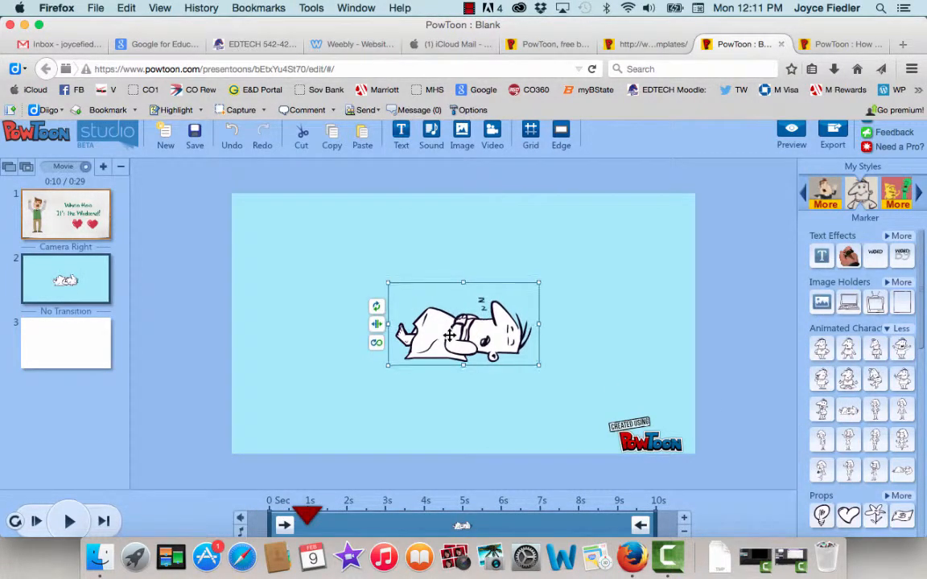
- Move the sleeping character to the lower middle of slide 2, review its animation settings and deselect it
{"action": "left_click_drag", "start_coordinate": [449, 334], "coordinate": [452, 397]}
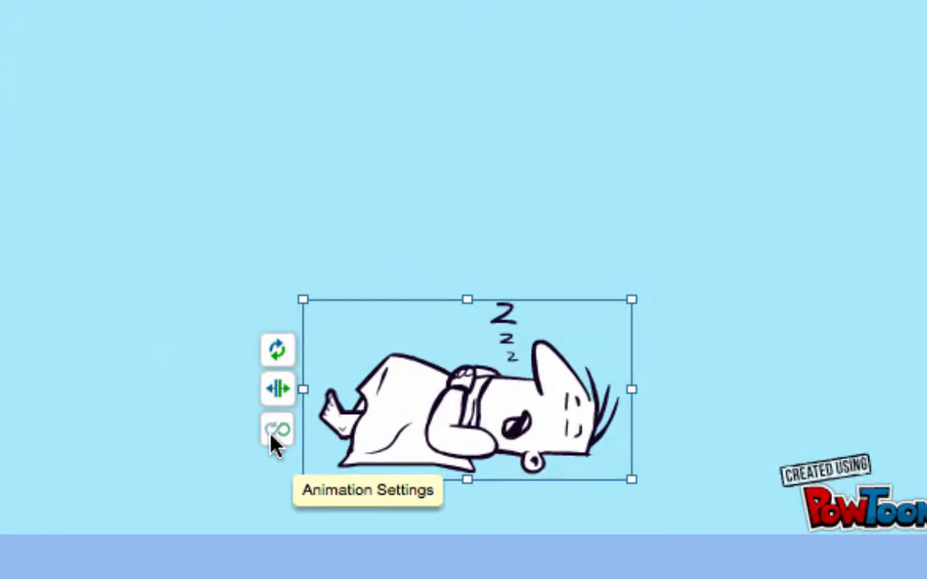
{"action": "left_click", "coordinate": [274, 439]}
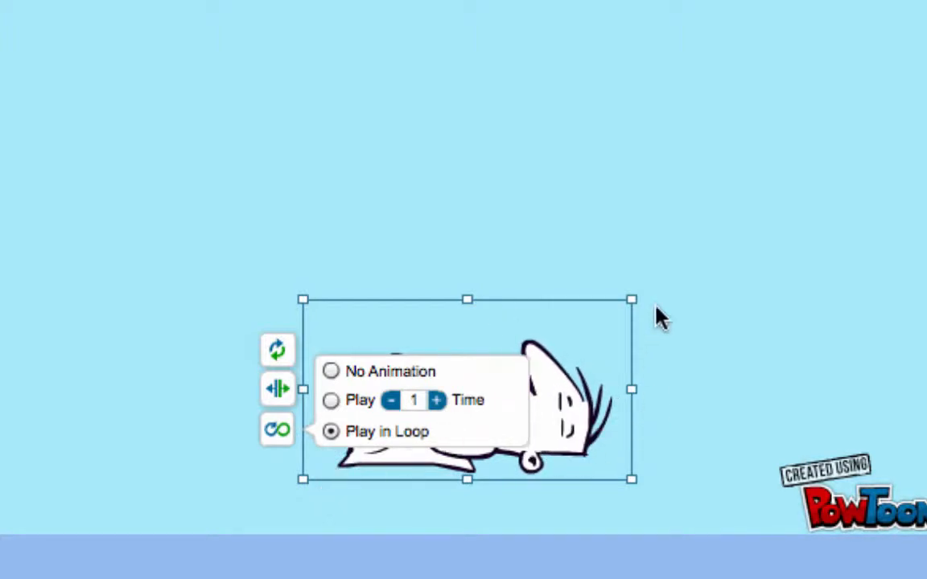
{"action": "left_click", "coordinate": [686, 268]}
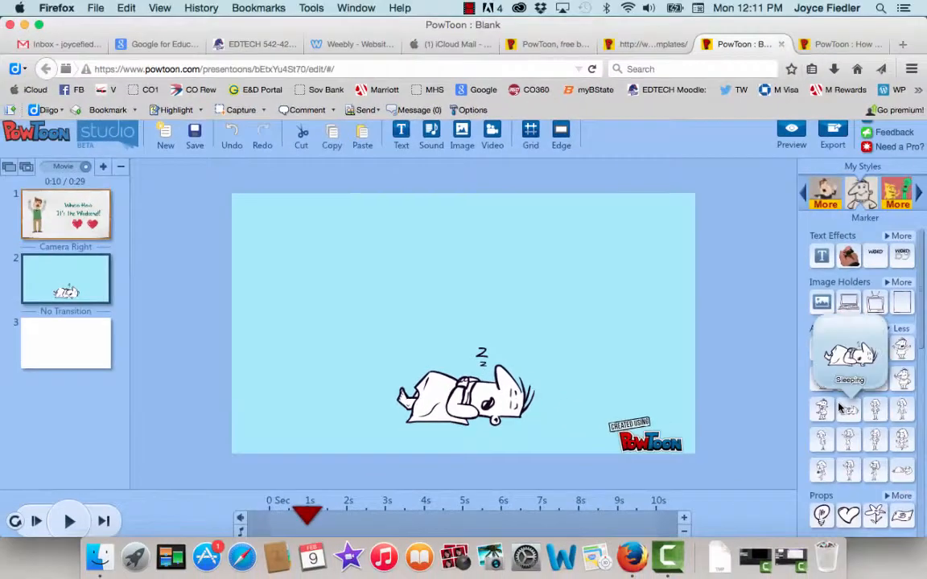
- Add a Letters rolling text effect to slide 2 and place it above the sleeping character
{"action": "scroll", "coordinate": [839, 409], "scroll_direction": "down", "scroll_amount": 3}
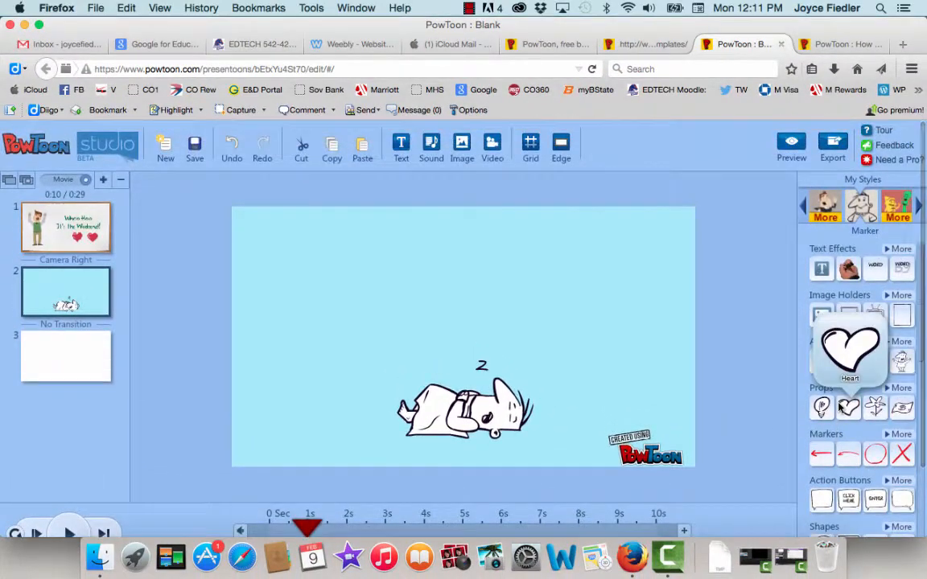
{"action": "left_click", "coordinate": [897, 248]}
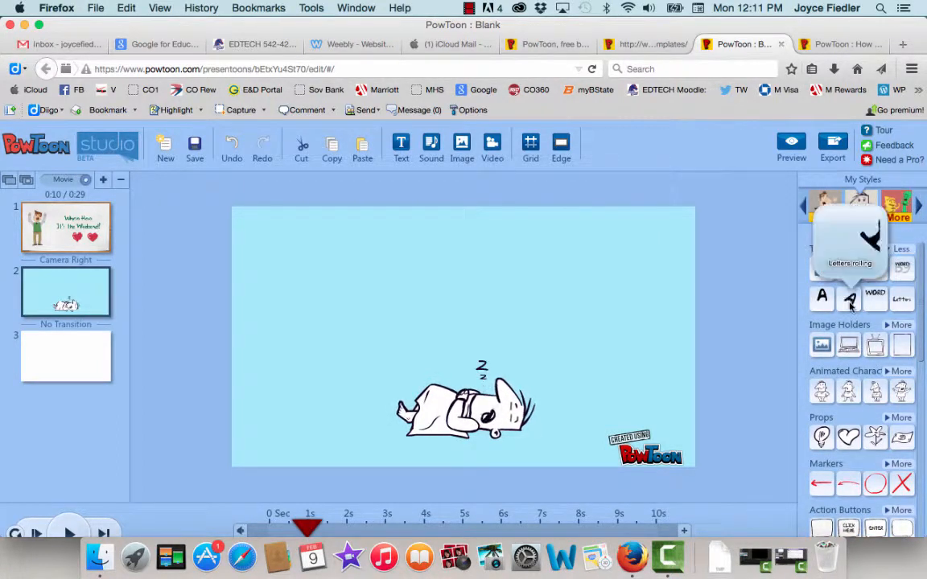
{"action": "mouse_move", "coordinate": [850, 299]}
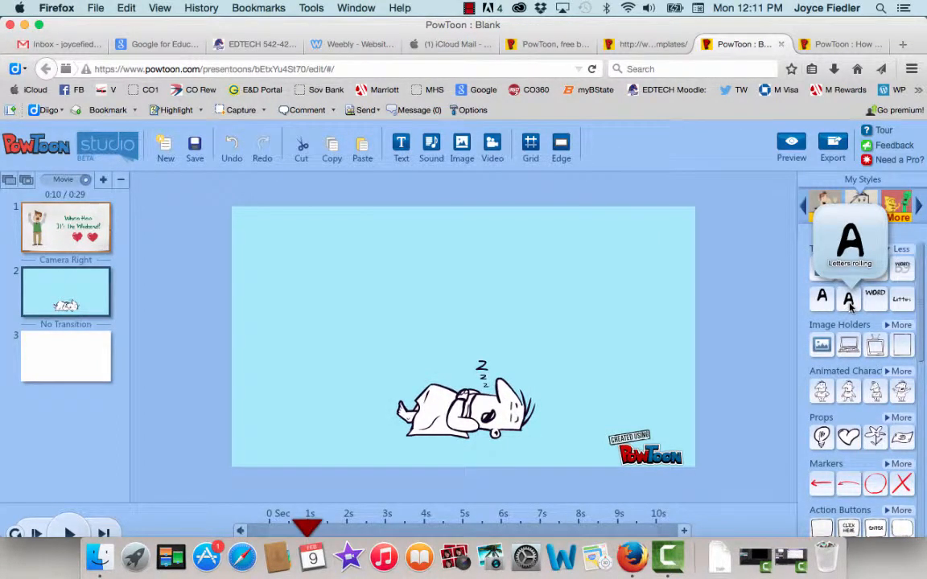
{"action": "left_click", "coordinate": [849, 299]}
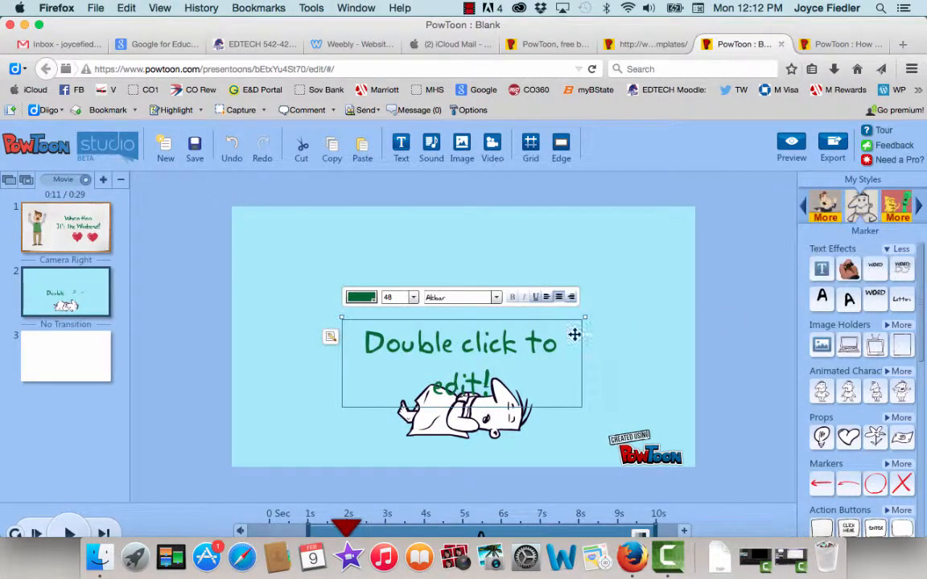
{"action": "left_click_drag", "start_coordinate": [432, 337], "coordinate": [430, 276]}
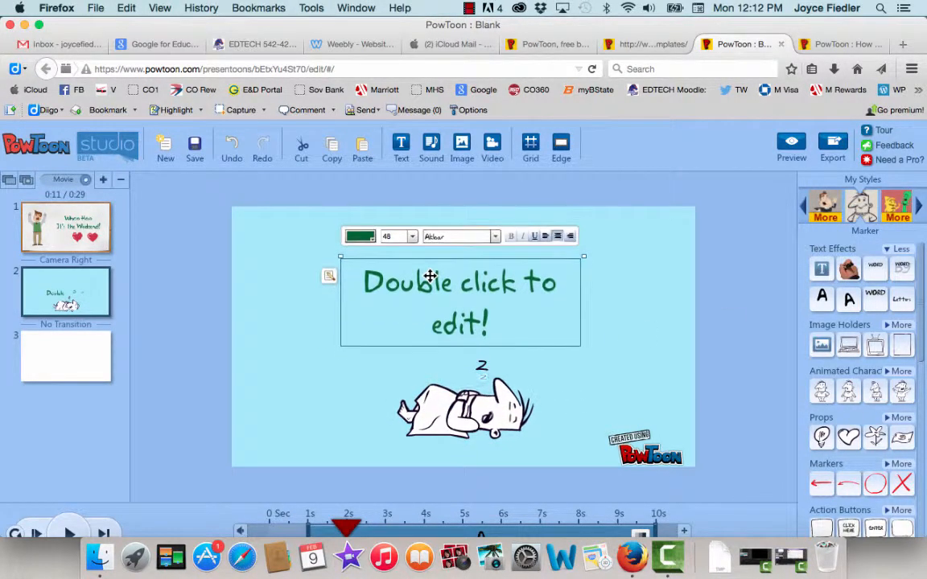
- Change the slide 2 text to bright pink and set its font to Lovelo Black
{"action": "left_click", "coordinate": [371, 238]}
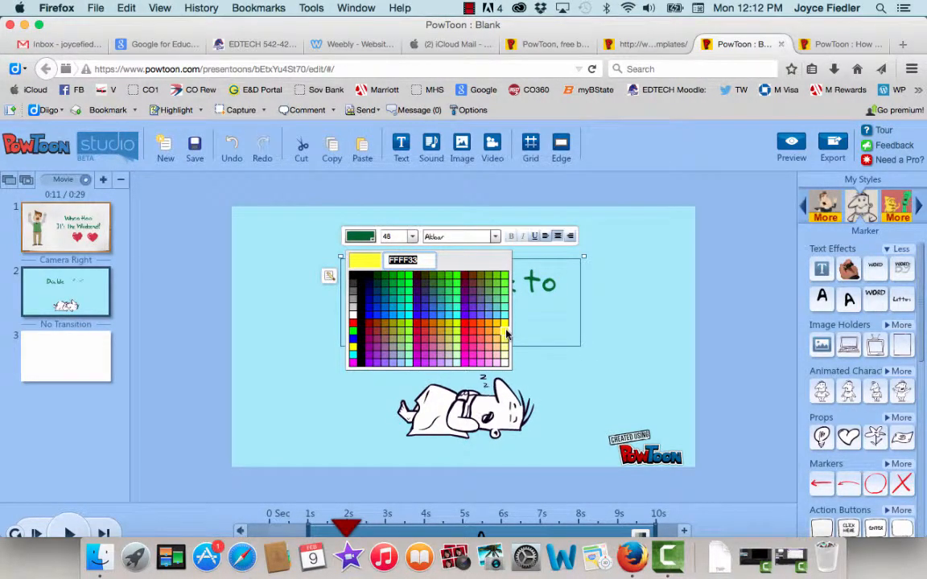
{"action": "left_click", "coordinate": [472, 363]}
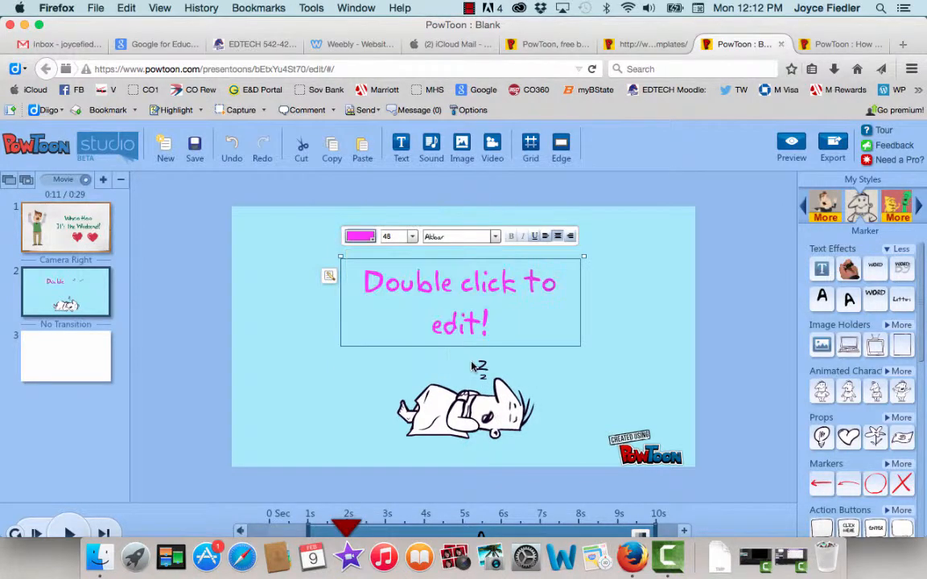
{"action": "left_click", "coordinate": [494, 237]}
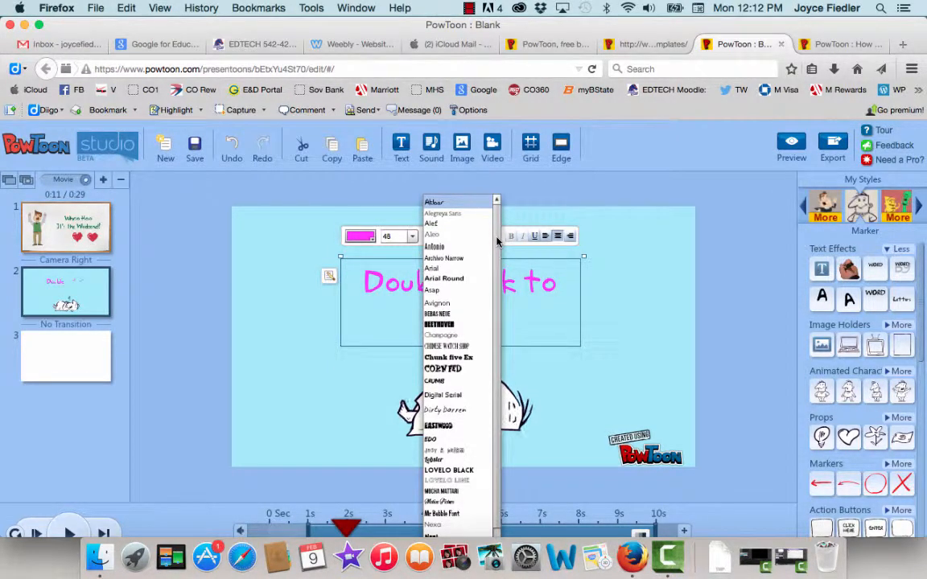
{"action": "left_click", "coordinate": [466, 473]}
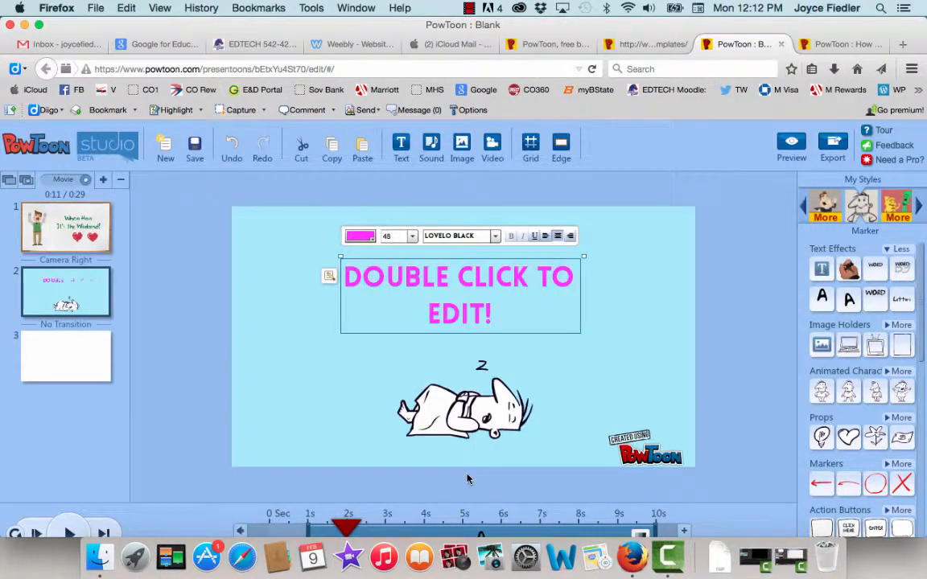
- Replace the placeholder text on slide 2 with "I'M GOING TO SLEEP ALL DAY", preview its effect and apply the text
{"action": "double_click", "coordinate": [480, 280]}
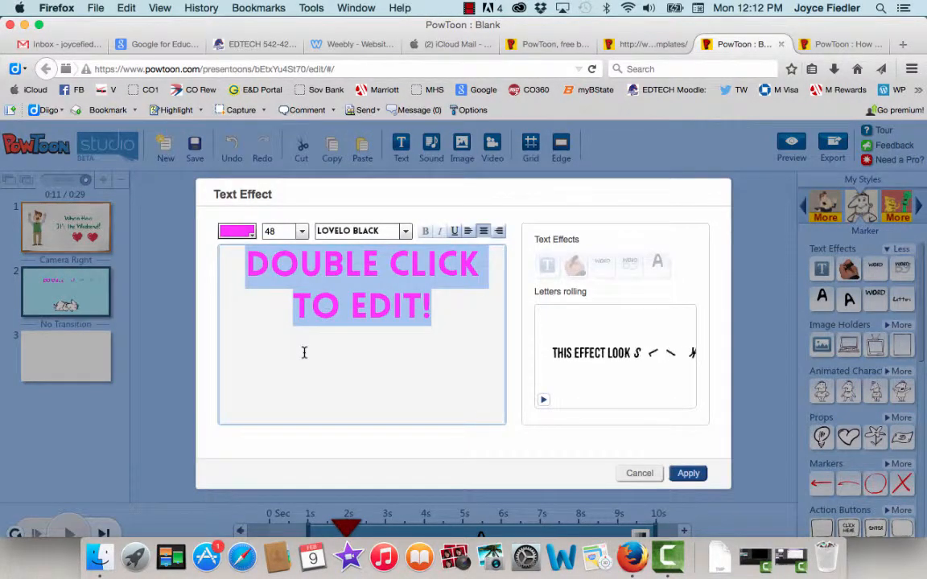
{"action": "type", "text": "I'M"}
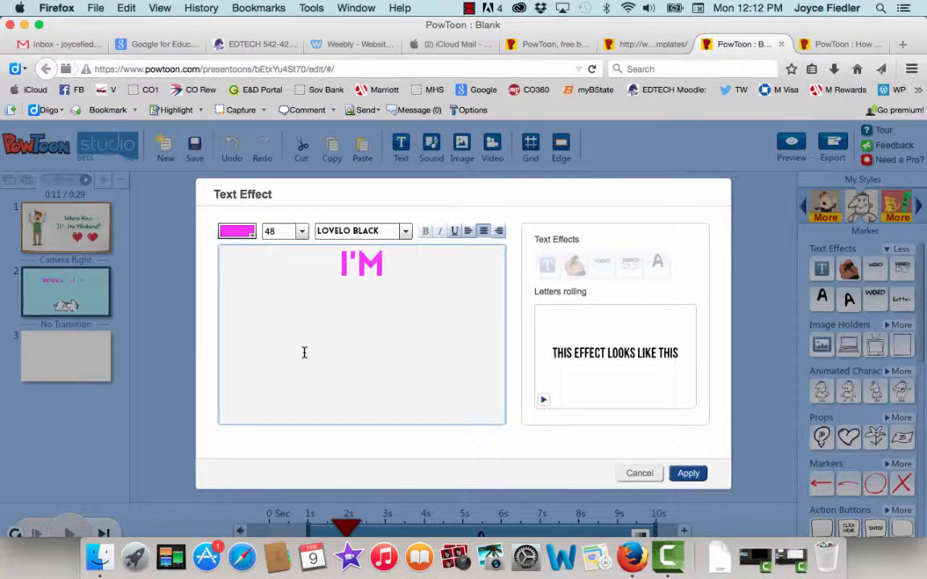
{"action": "type", "text": " GOING"}
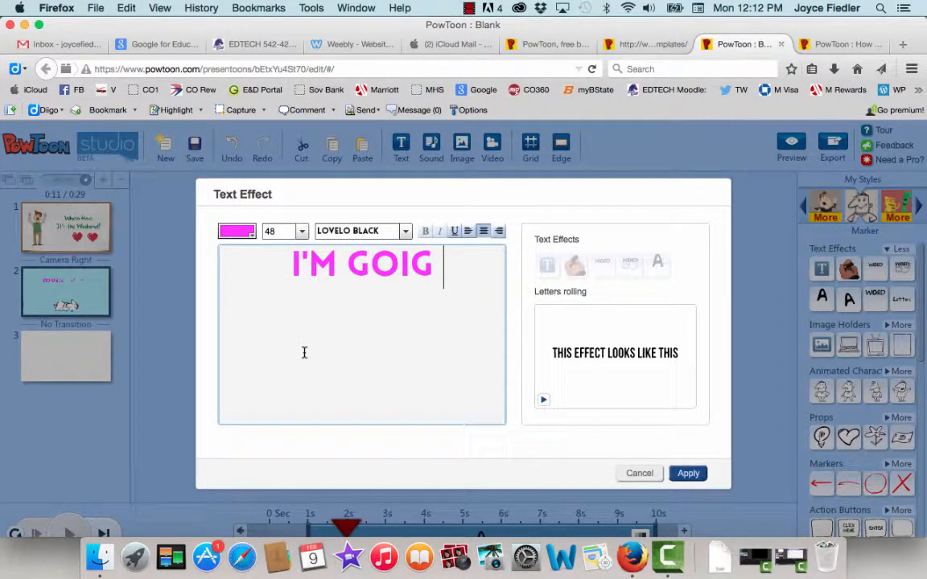
{"action": "key", "text": "BackSpace"}
{"action": "key", "text": "BackSpace"}
{"action": "type", "text": "NG T"}
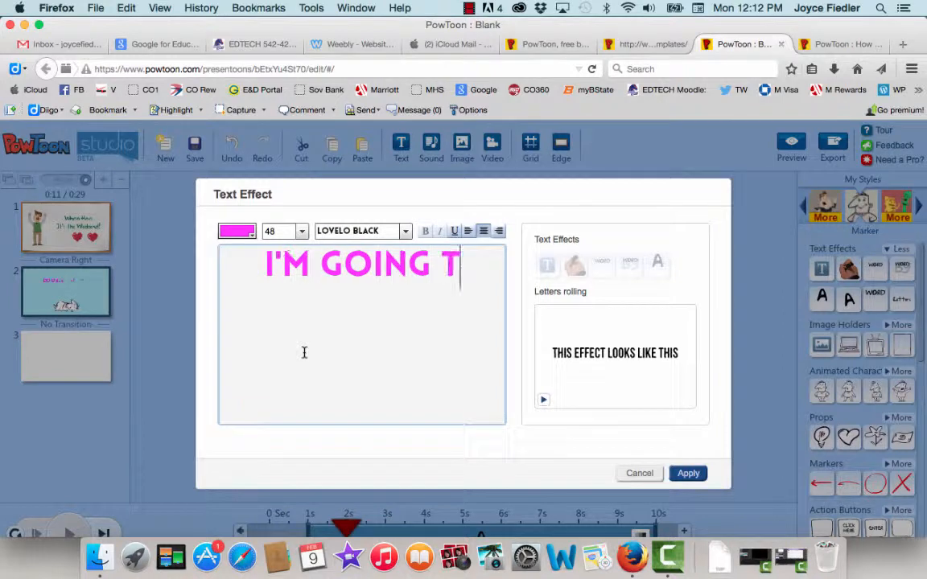
{"action": "type", "text": "O SLEEP AL"}
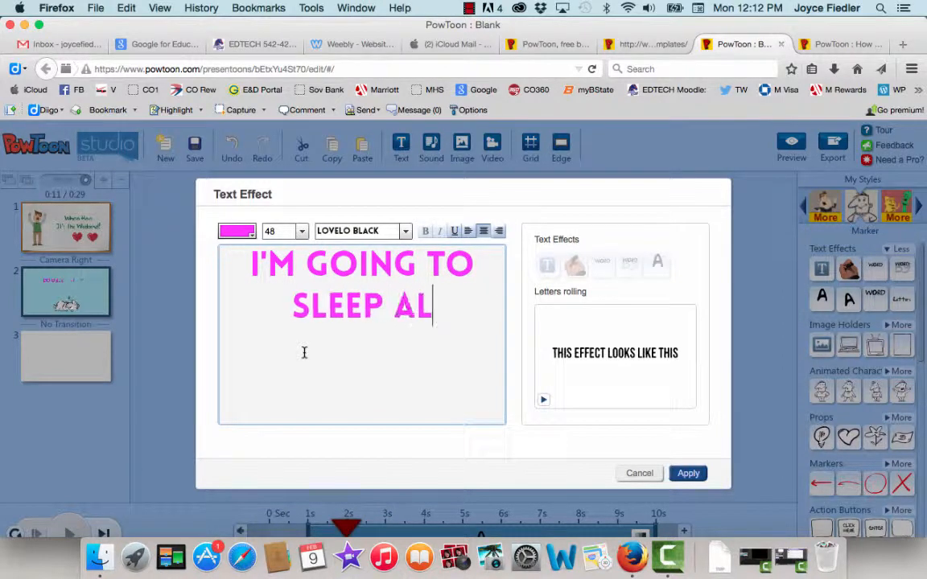
{"action": "type", "text": "L DAY"}
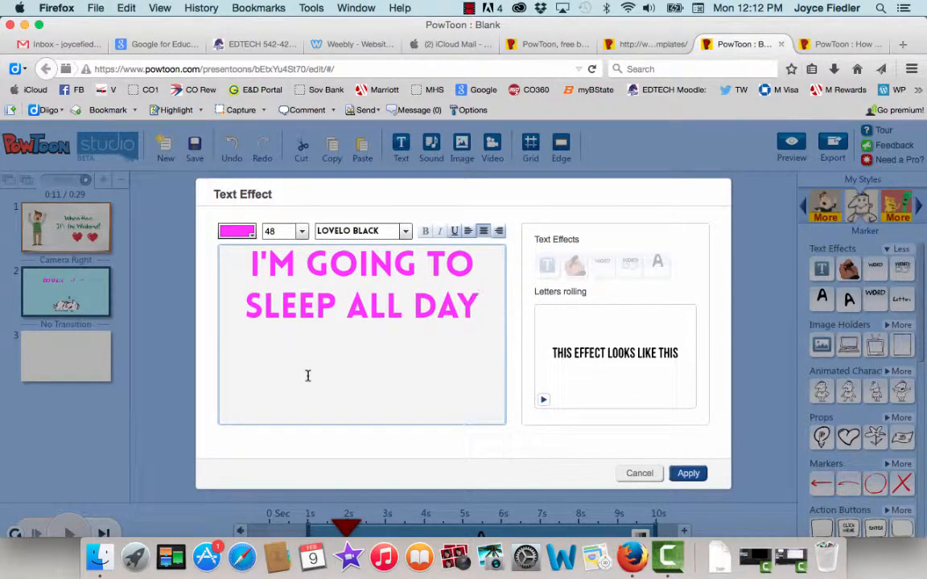
{"action": "left_click", "coordinate": [542, 402]}
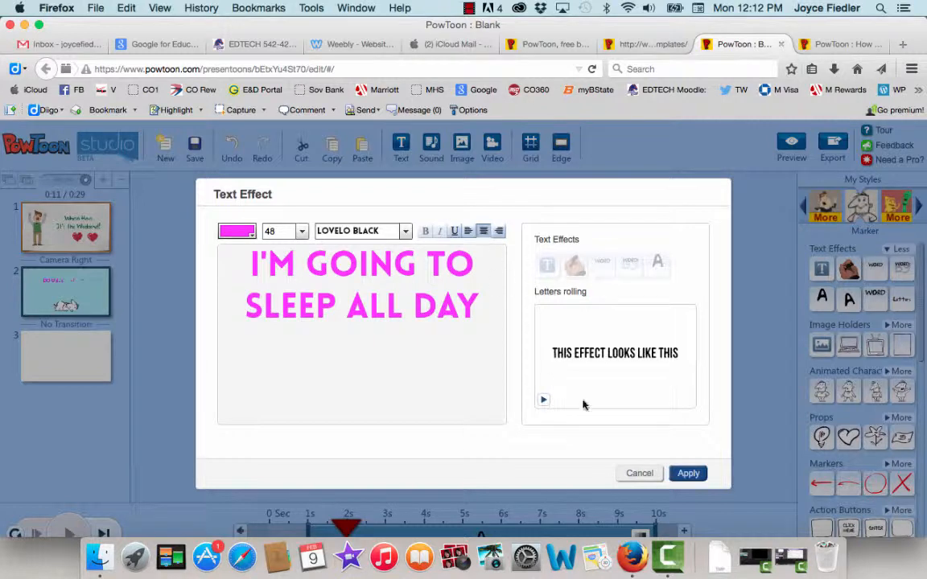
{"action": "left_click", "coordinate": [687, 474]}
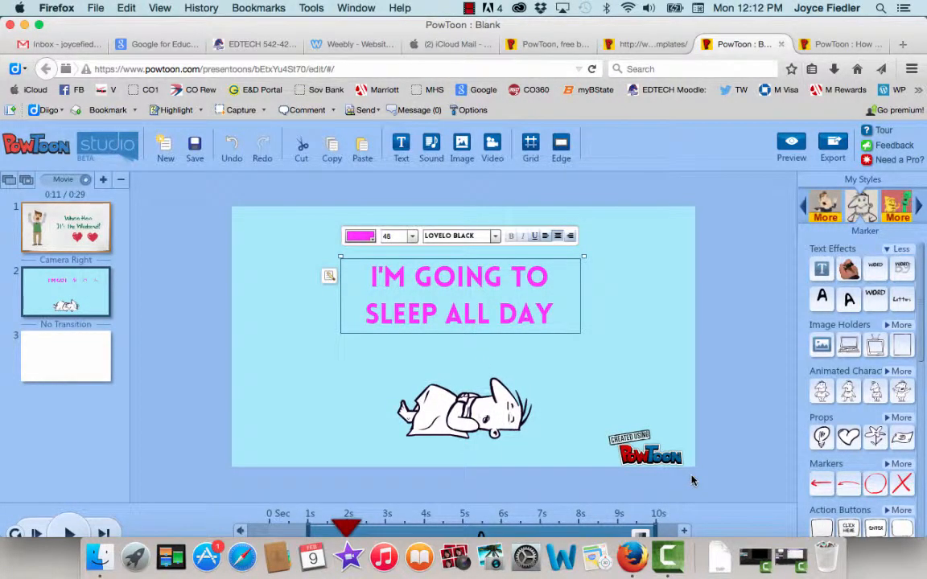
- Rewind slide 2 to 0 seconds and delay the sleeping character's entrance to about 0.5 seconds
{"action": "scroll", "coordinate": [389, 424], "scroll_direction": "down", "scroll_amount": 3}
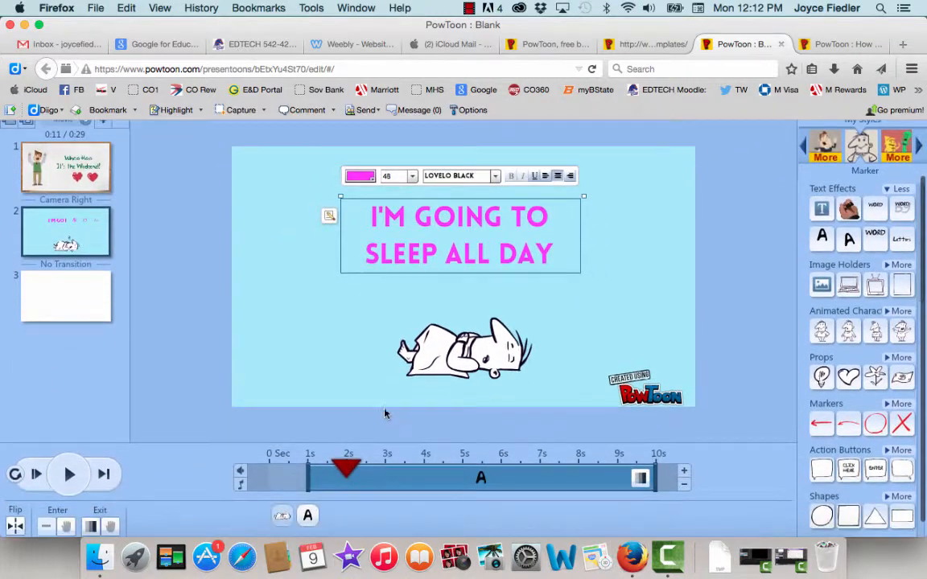
{"action": "left_click", "coordinate": [328, 343]}
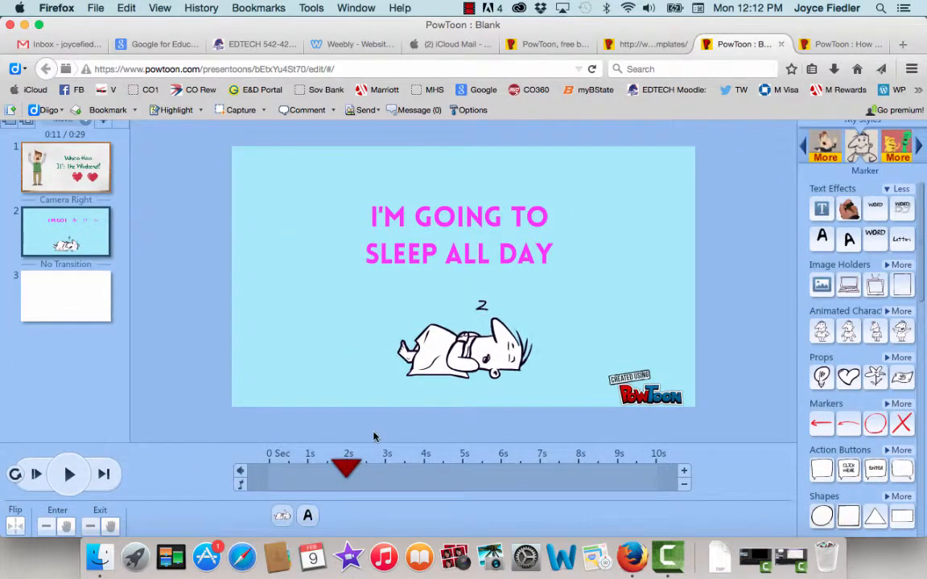
{"action": "left_click", "coordinate": [345, 469]}
{"action": "left_click_drag", "start_coordinate": [345, 468], "coordinate": [269, 467]}
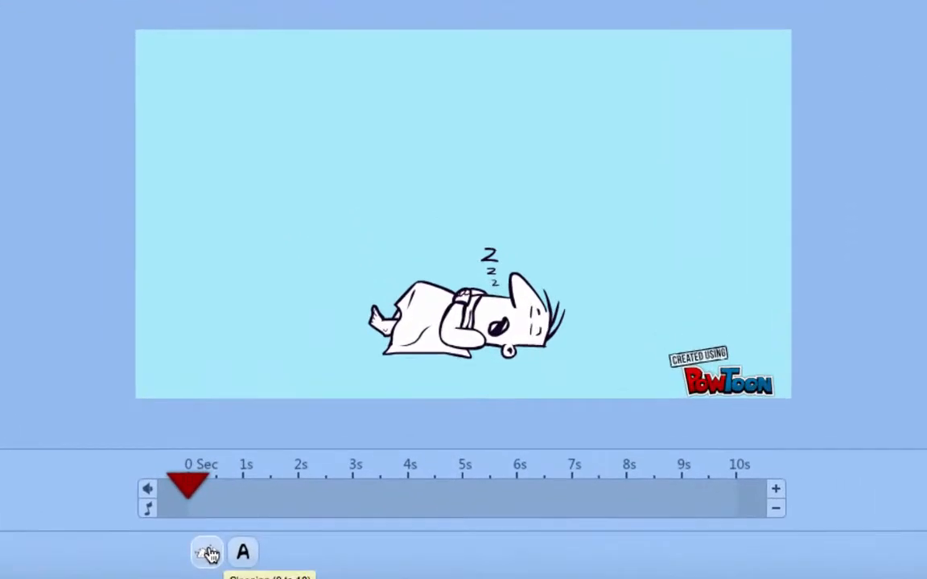
{"action": "left_click", "coordinate": [209, 555]}
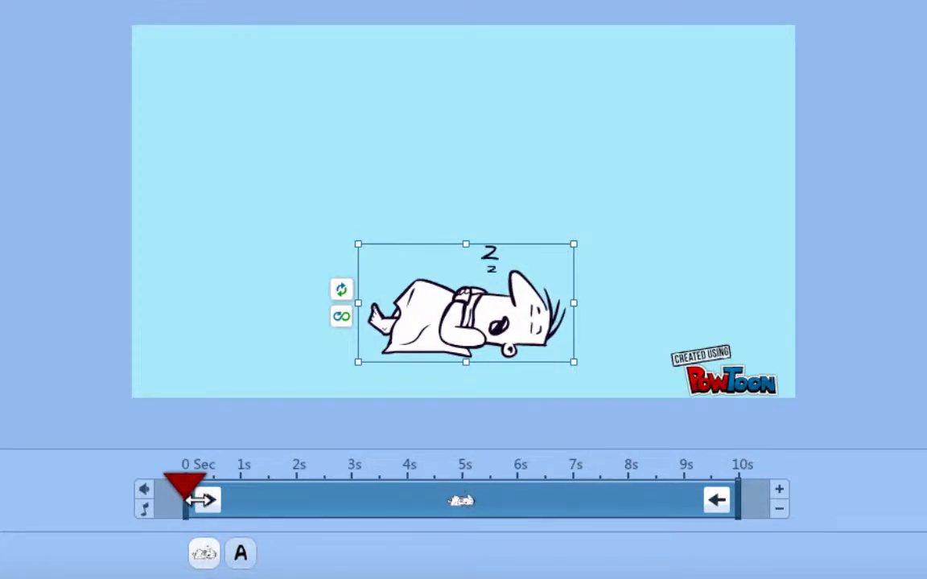
{"action": "left_click_drag", "start_coordinate": [185, 500], "coordinate": [207, 500]}
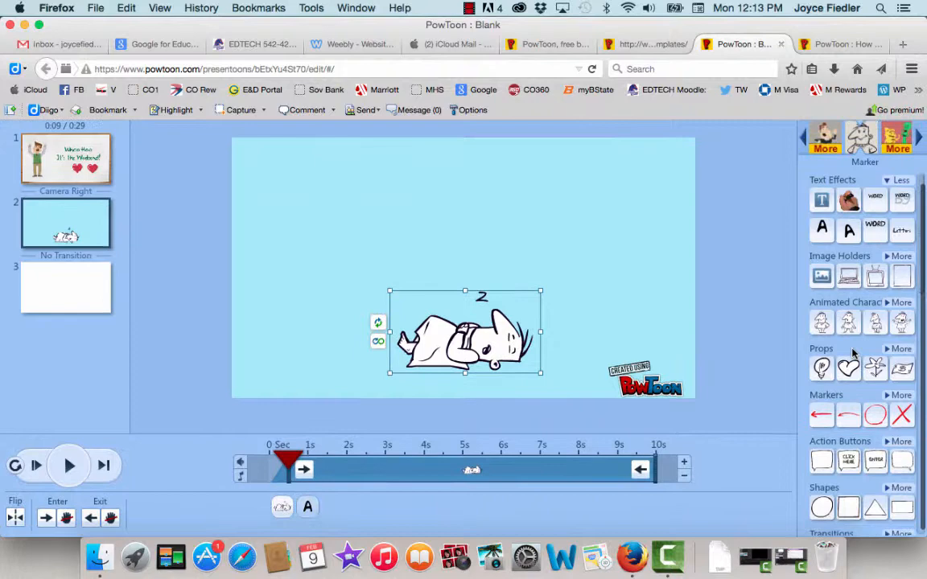
- Apply the Zoom In transition between slides 2 and 3
{"action": "scroll", "coordinate": [853, 354], "scroll_direction": "down", "scroll_amount": 3}
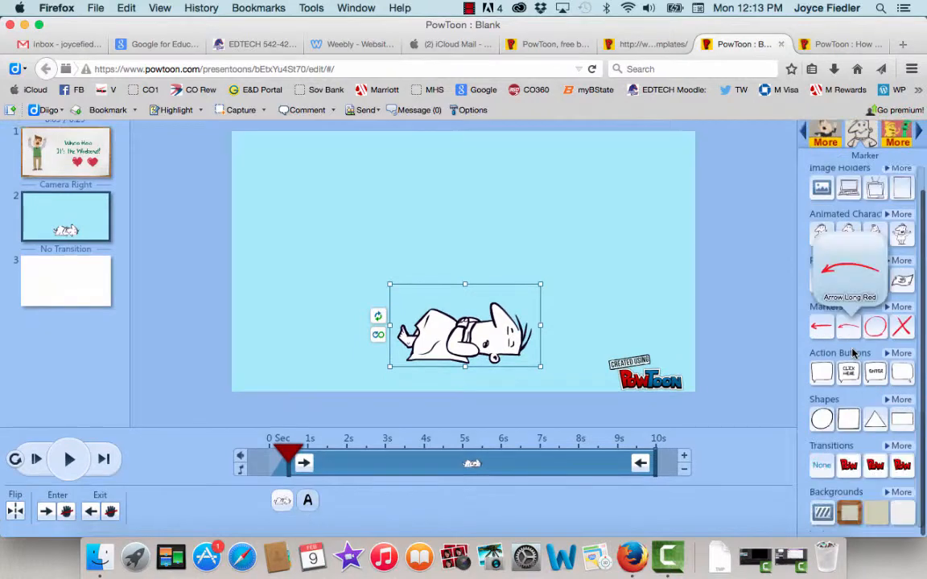
{"action": "left_click", "coordinate": [895, 446]}
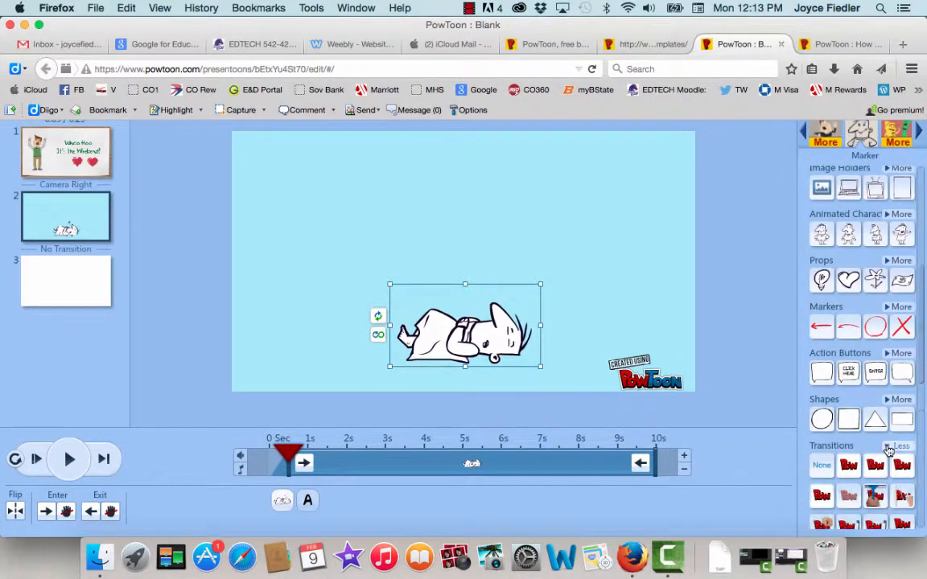
{"action": "scroll", "coordinate": [857, 436], "scroll_direction": "down", "scroll_amount": 3}
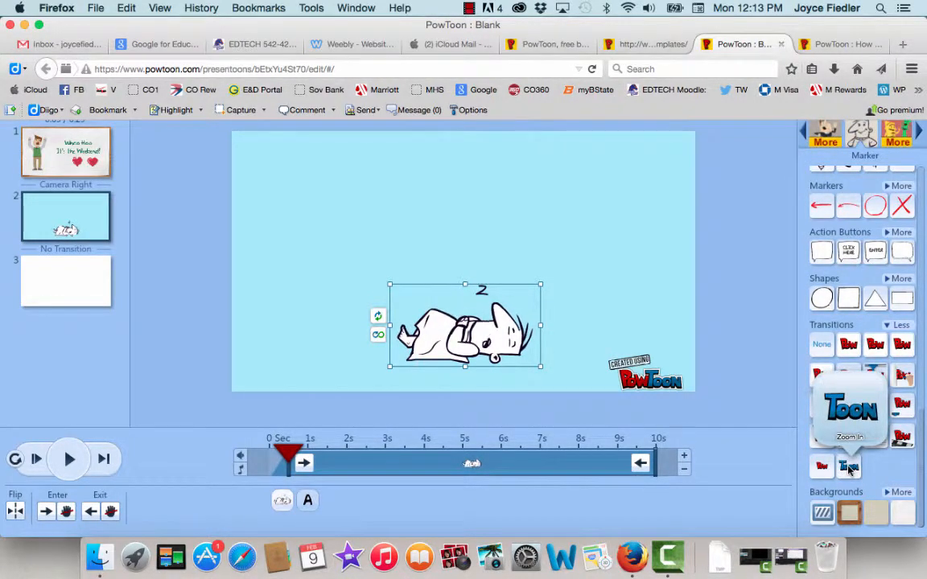
{"action": "left_click", "coordinate": [849, 469]}
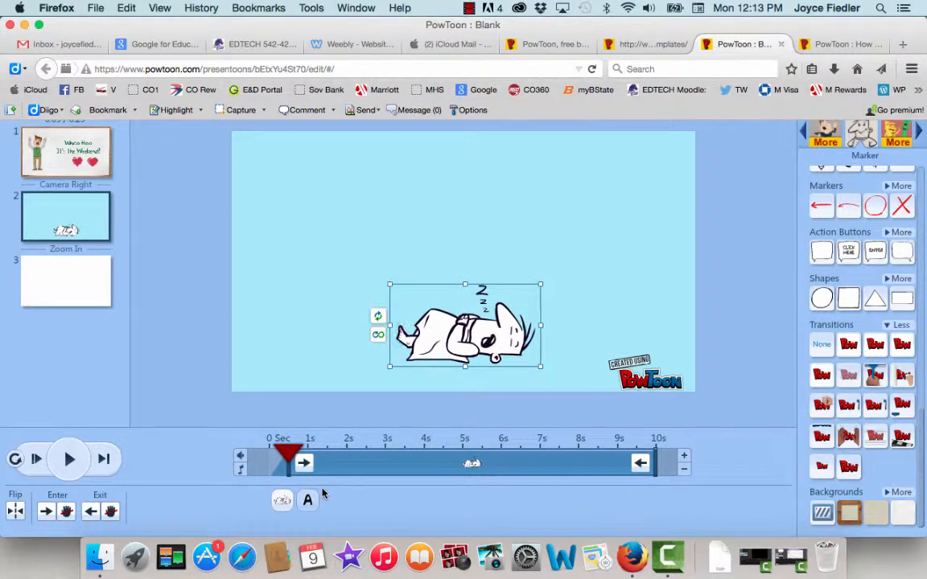
- Play slide 2 from its start to about 2 seconds to check the text and character entrances
{"action": "left_click_drag", "start_coordinate": [288, 446], "coordinate": [261, 450]}
{"action": "left_click", "coordinate": [69, 460]}
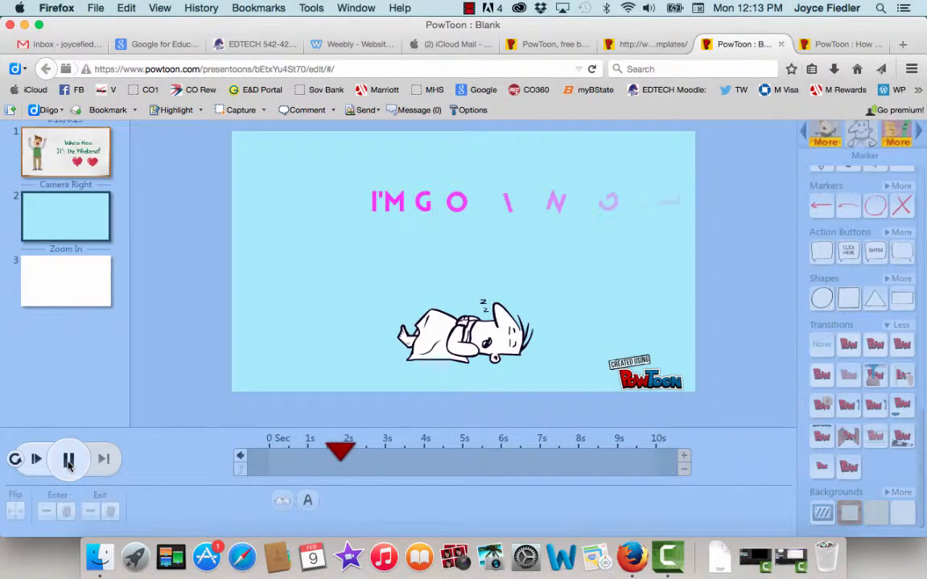
{"action": "left_click", "coordinate": [69, 464]}
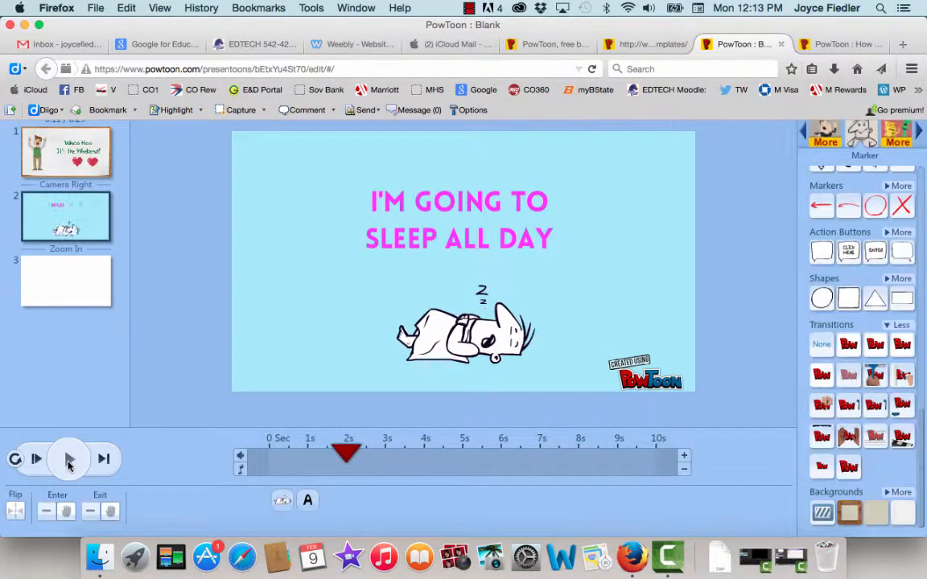
- Check slide 1, then return to slide 2 and replay it from 0 to about 5.5 seconds
{"action": "left_click", "coordinate": [70, 191]}
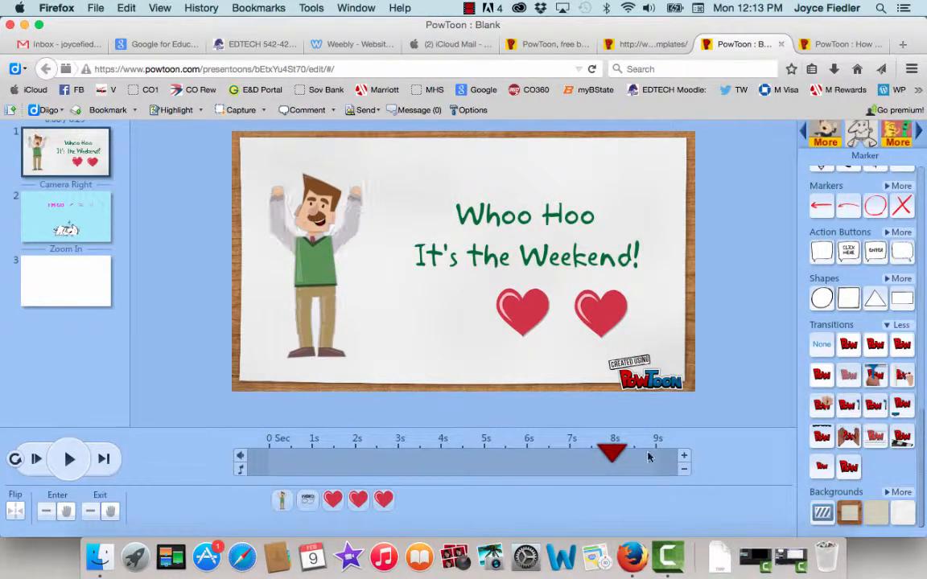
{"action": "left_click", "coordinate": [102, 219]}
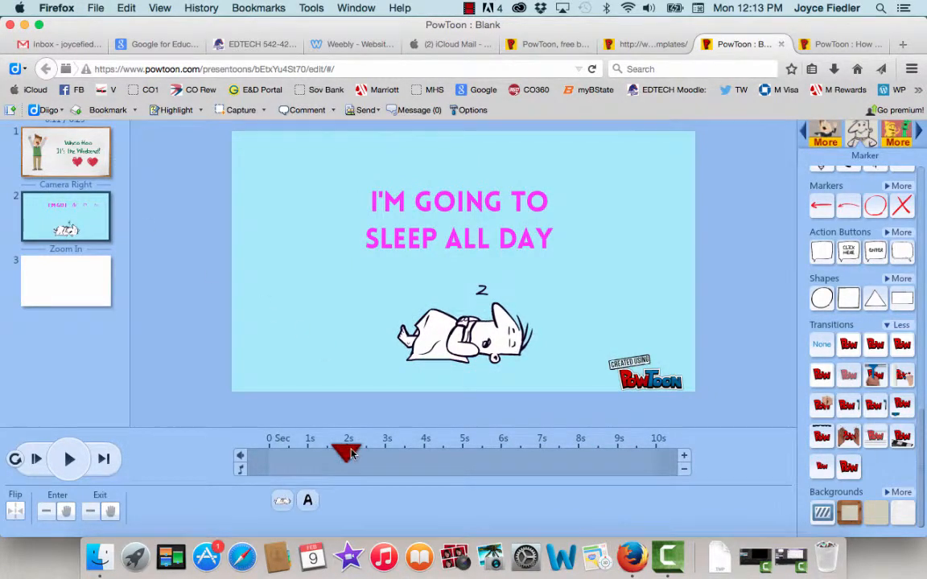
{"action": "left_click_drag", "start_coordinate": [351, 455], "coordinate": [246, 457]}
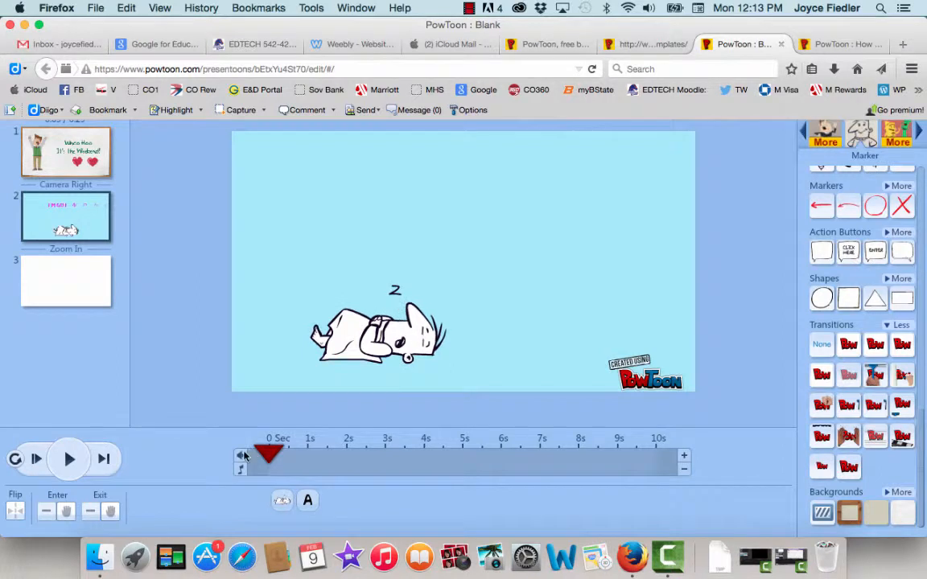
{"action": "left_click", "coordinate": [69, 459]}
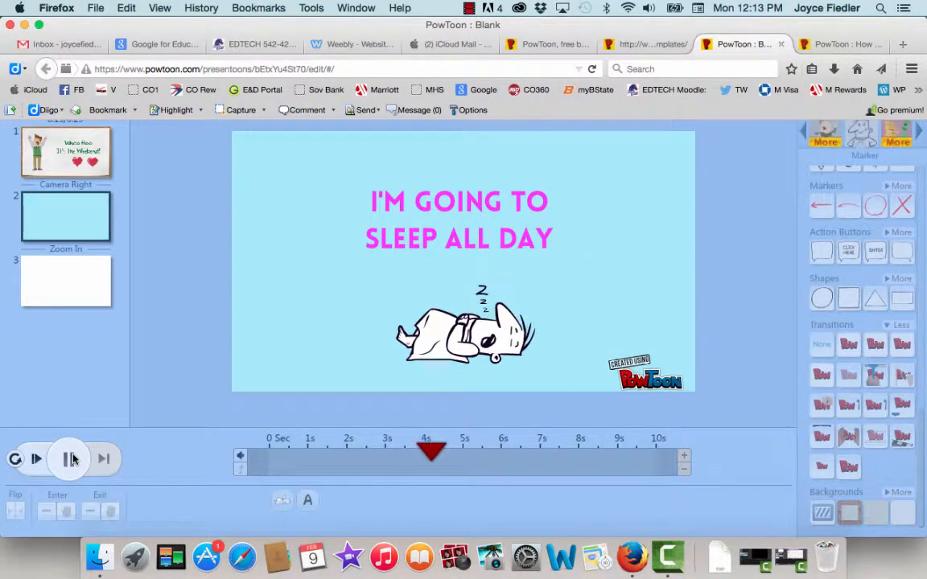
{"action": "left_click", "coordinate": [70, 459]}
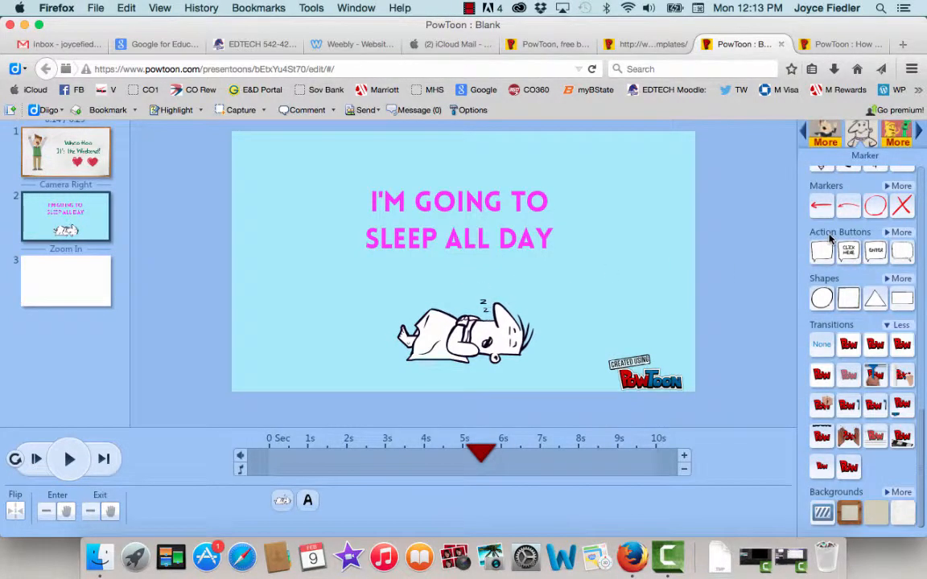
{"action": "scroll", "coordinate": [831, 235], "scroll_direction": "up", "scroll_amount": 5}
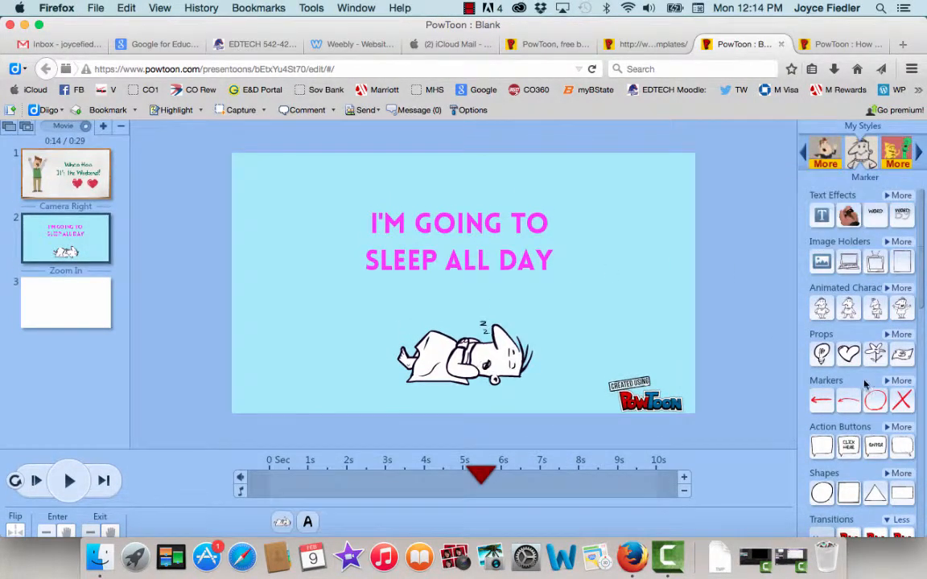
{"action": "scroll", "coordinate": [867, 391], "scroll_direction": "down", "scroll_amount": 5}
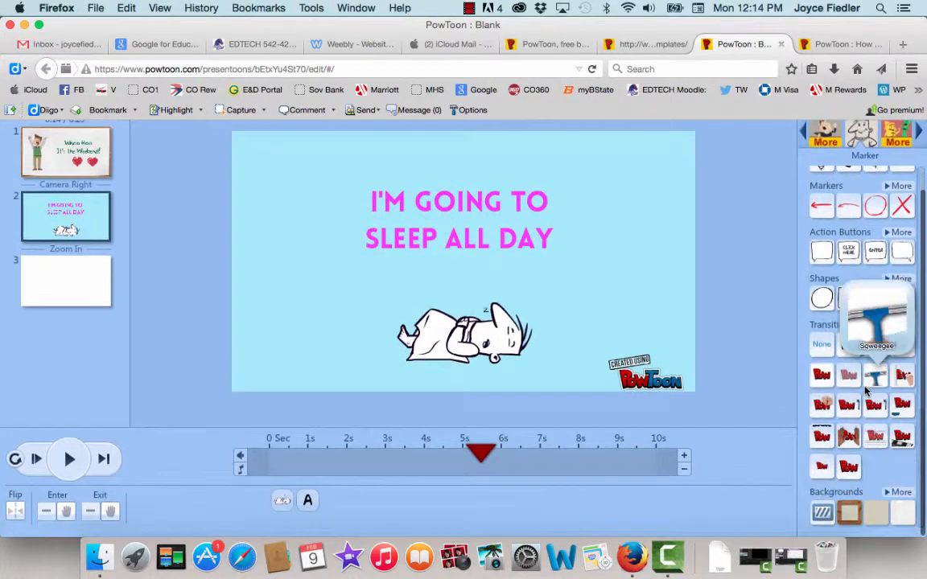
- Add the Marker style's Thought Bubble prop to slide 2 and place it above the sleeping character's head
{"action": "scroll", "coordinate": [867, 391], "scroll_direction": "up", "scroll_amount": 5}
{"action": "scroll", "coordinate": [867, 391], "scroll_direction": "up", "scroll_amount": 2}
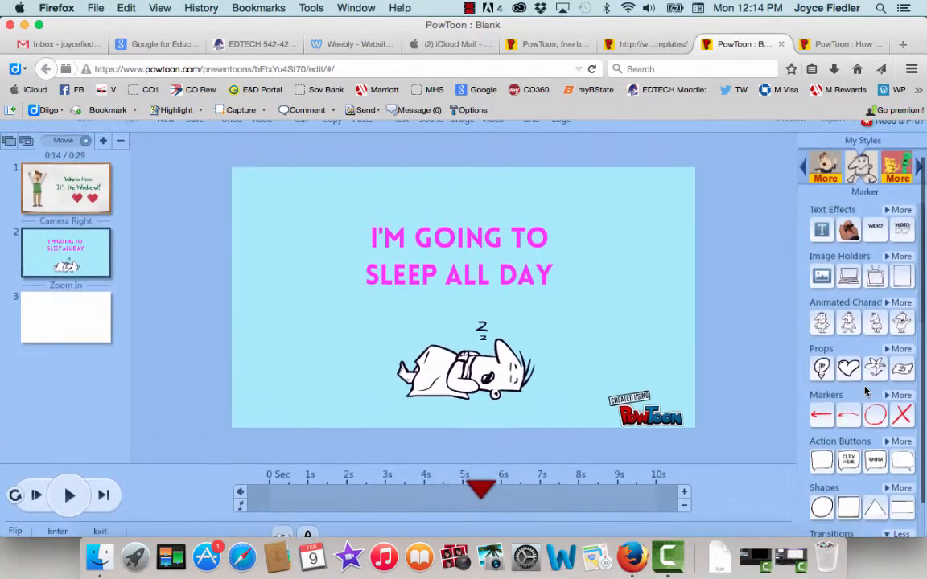
{"action": "left_click", "coordinate": [893, 349]}
{"action": "scroll", "coordinate": [858, 354], "scroll_direction": "down", "scroll_amount": 2}
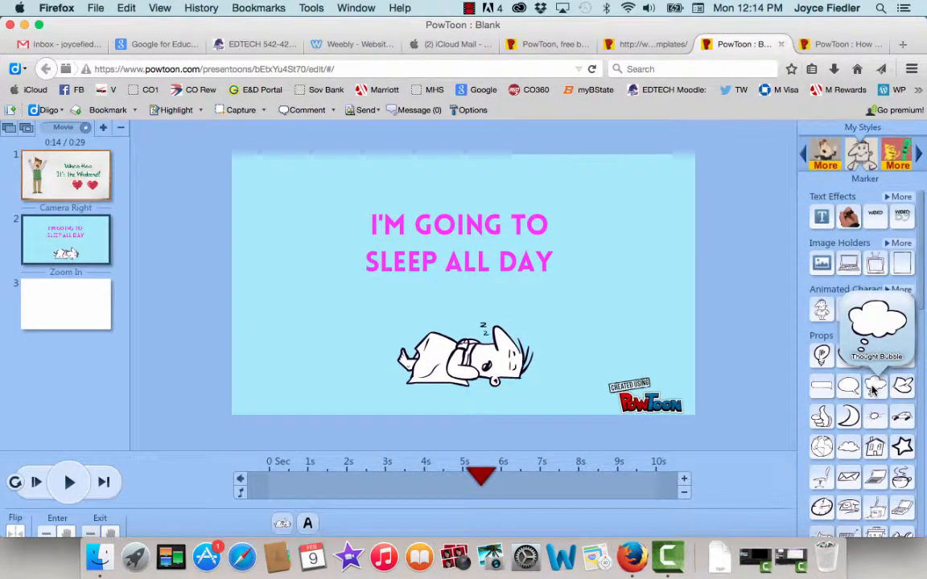
{"action": "left_click", "coordinate": [875, 388]}
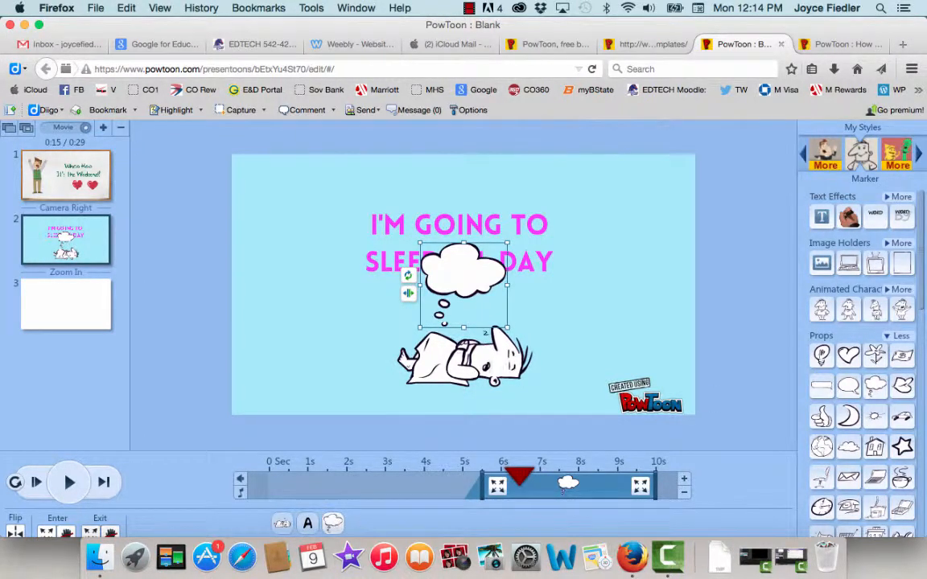
{"action": "left_click_drag", "start_coordinate": [450, 275], "coordinate": [530, 265]}
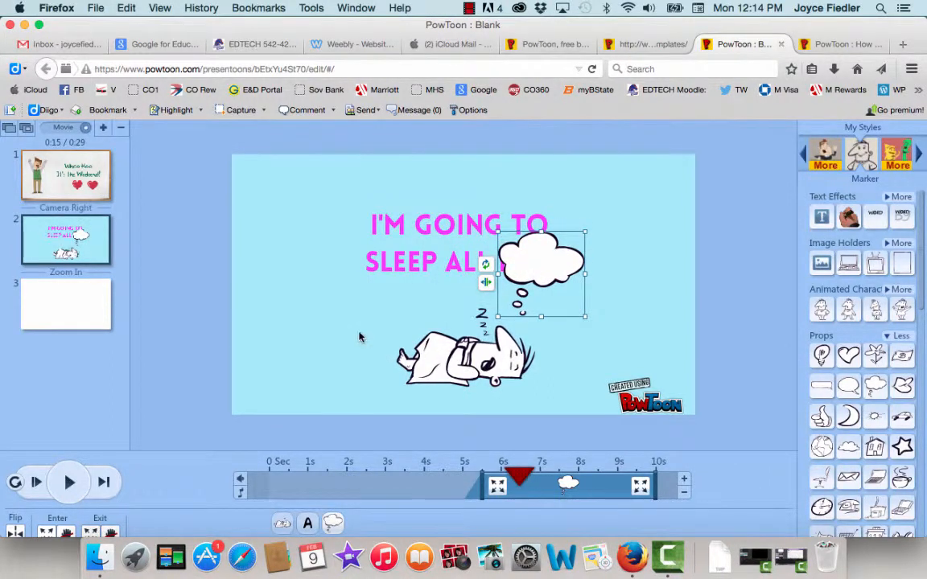
- Shorten the "I'm going to sleep all day" text on slide 2 so it exits at about 4.5 seconds
{"action": "scroll", "coordinate": [360, 337], "scroll_direction": "down", "scroll_amount": 2}
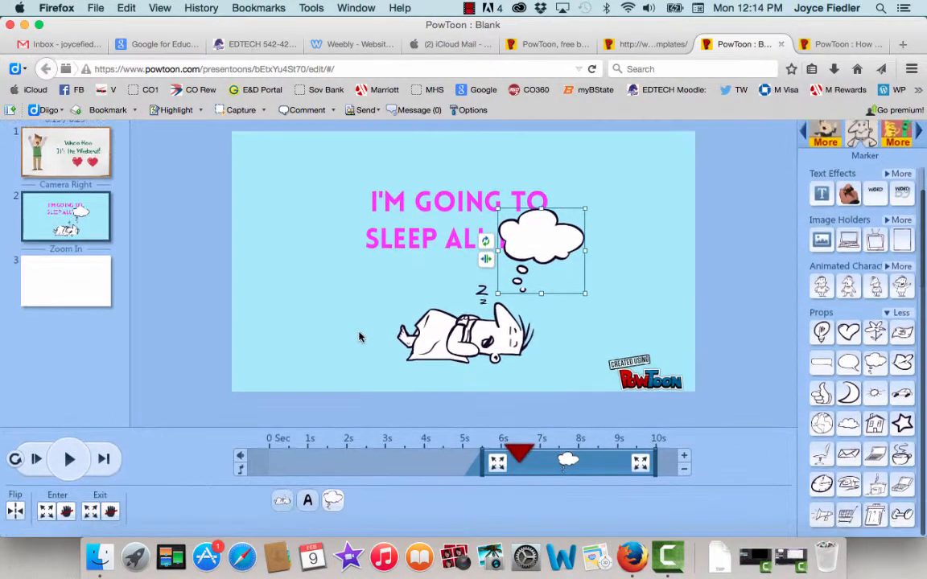
{"action": "left_click", "coordinate": [308, 500]}
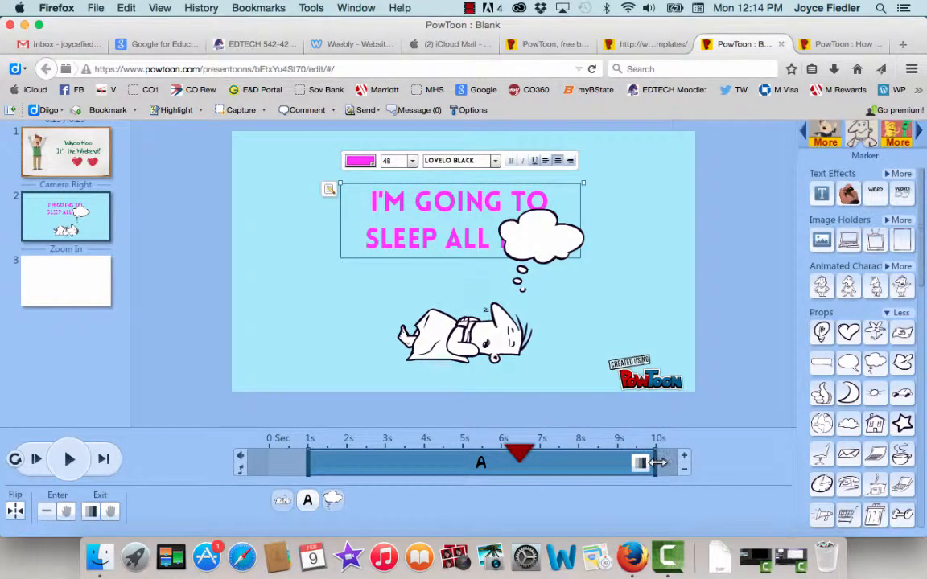
{"action": "left_click_drag", "start_coordinate": [657, 463], "coordinate": [442, 463]}
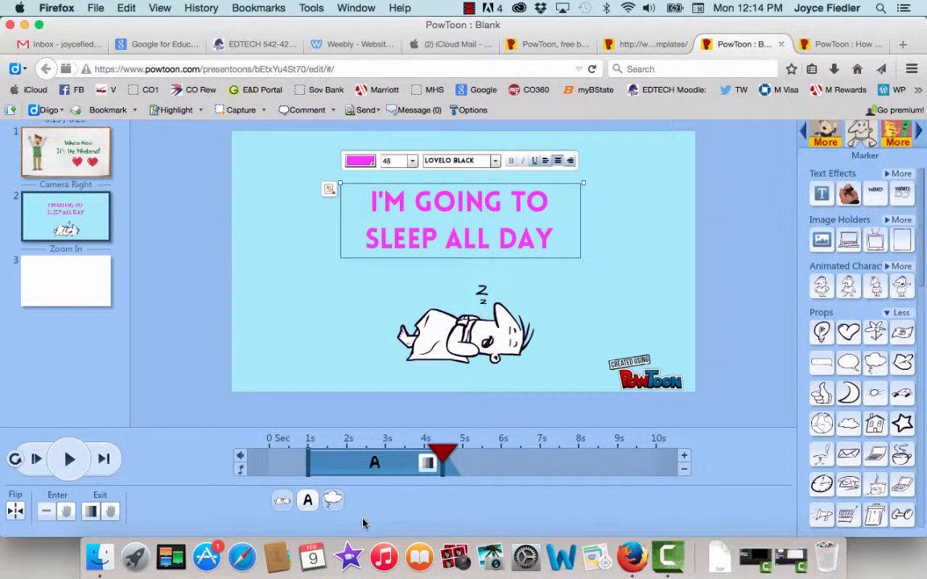
- Compare the timeline spans of the text and the thought bubble on slide 2
{"action": "left_click", "coordinate": [332, 501]}
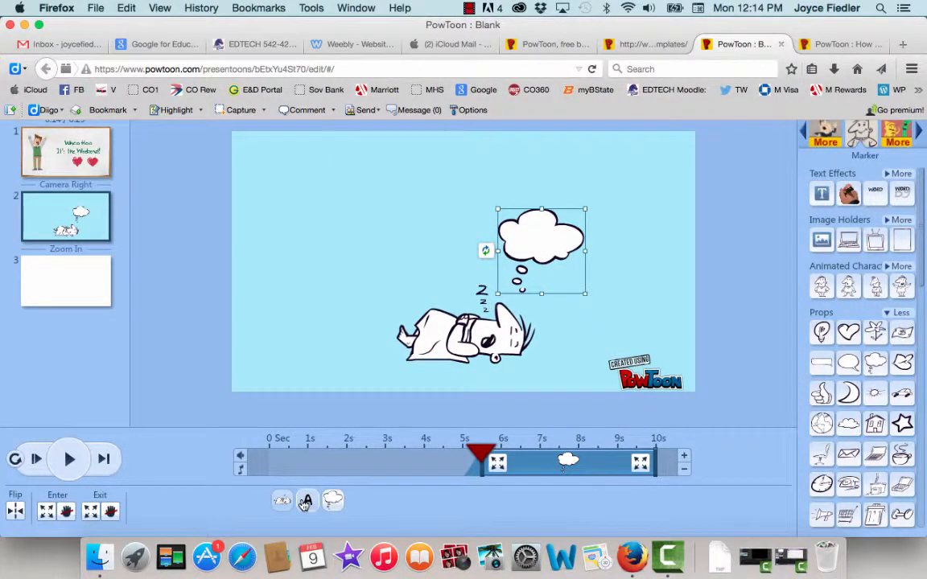
{"action": "left_click", "coordinate": [305, 501]}
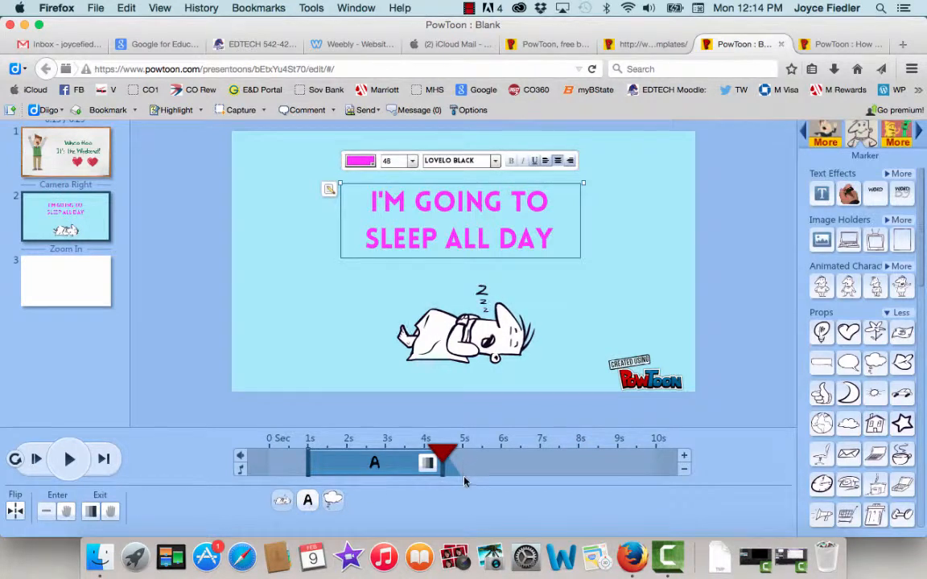
{"action": "left_click", "coordinate": [333, 502]}
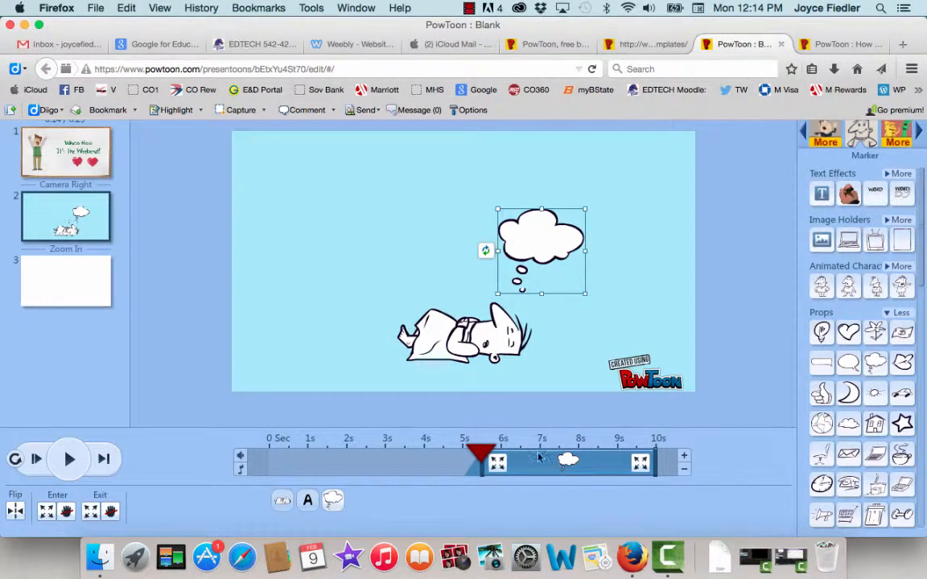
- Rewind slide 2 to 0 seconds and play it to about 8 seconds to check the text exit and thought bubble entrance
{"action": "left_click_drag", "start_coordinate": [483, 457], "coordinate": [227, 452]}
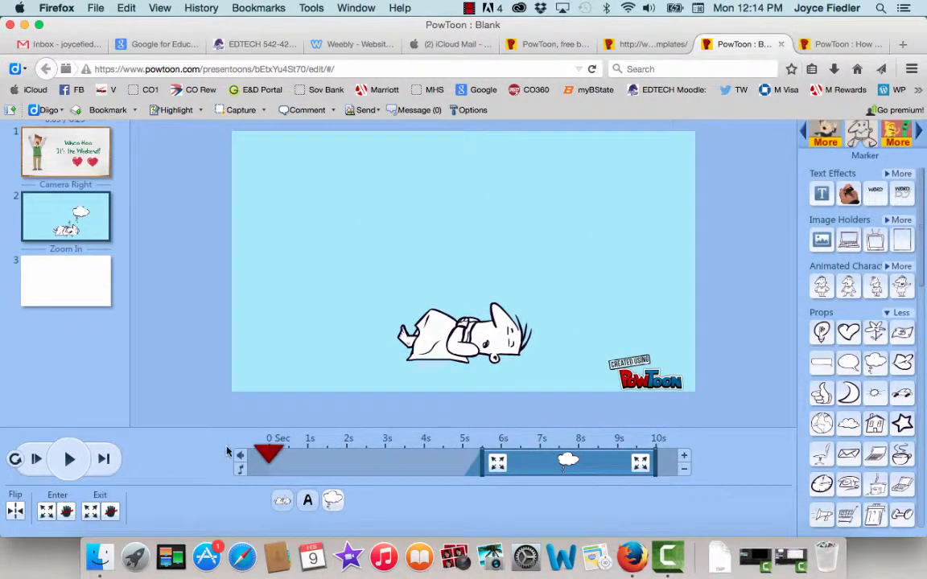
{"action": "left_click", "coordinate": [69, 459]}
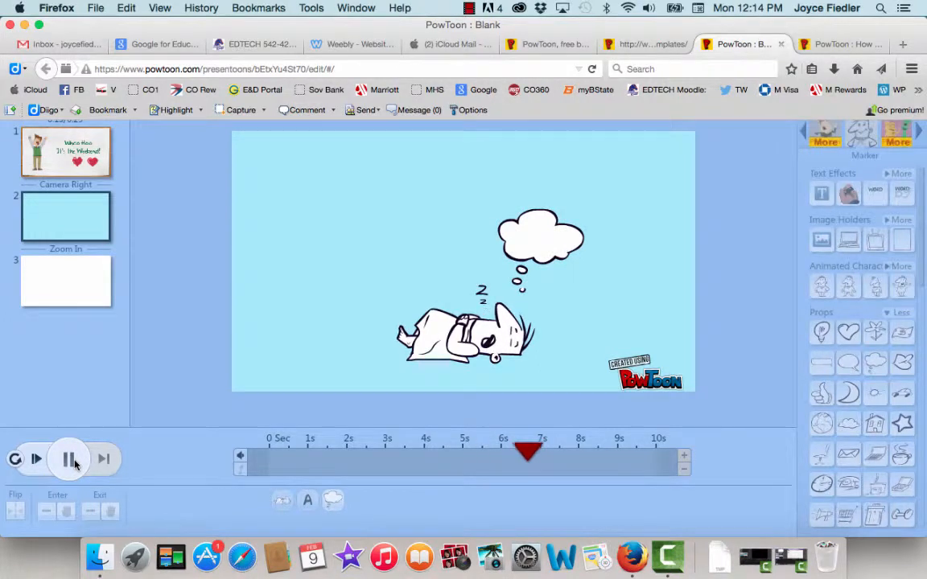
{"action": "left_click", "coordinate": [70, 460]}
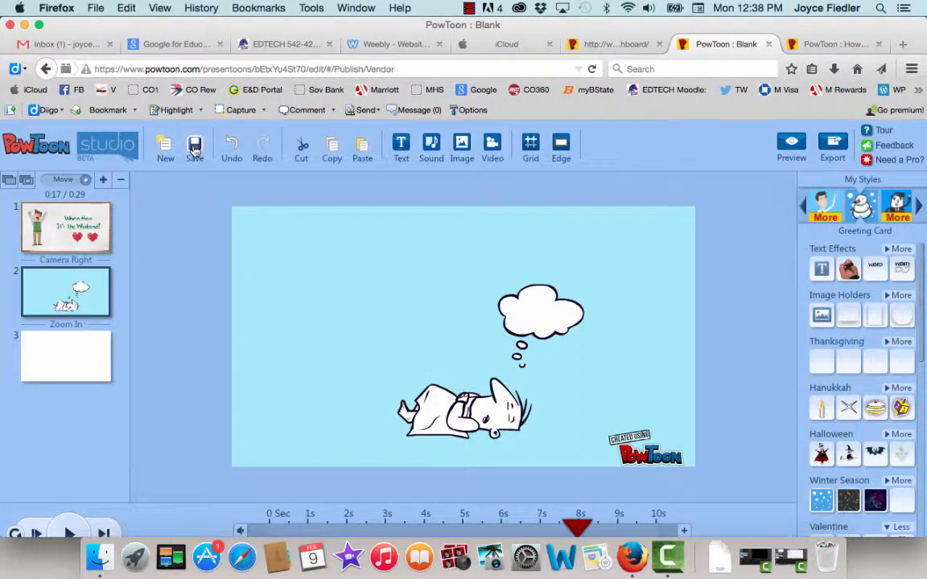
- Switch to the PowToon dashboard and rename the Blank project as Weekend
{"action": "left_click", "coordinate": [636, 47]}
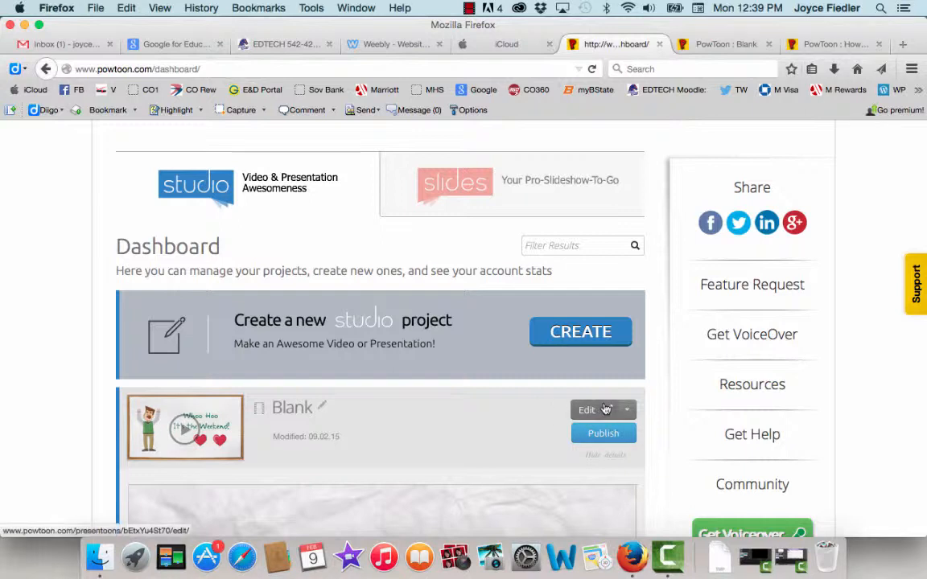
{"action": "left_click", "coordinate": [321, 406]}
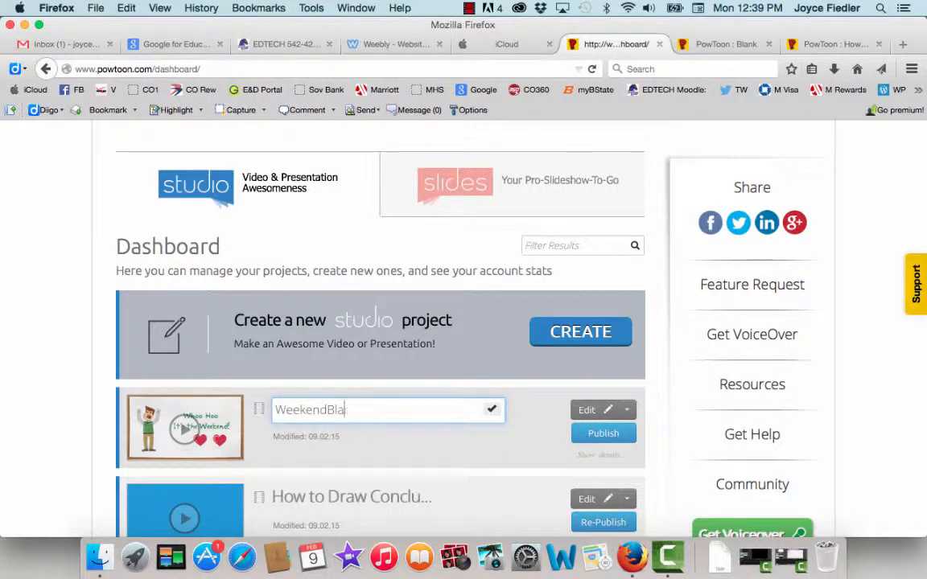
{"action": "key", "text": "BackSpace"}
{"action": "key", "text": "BackSpace"}
{"action": "key", "text": "BackSpace"}
{"action": "key", "text": "Return"}
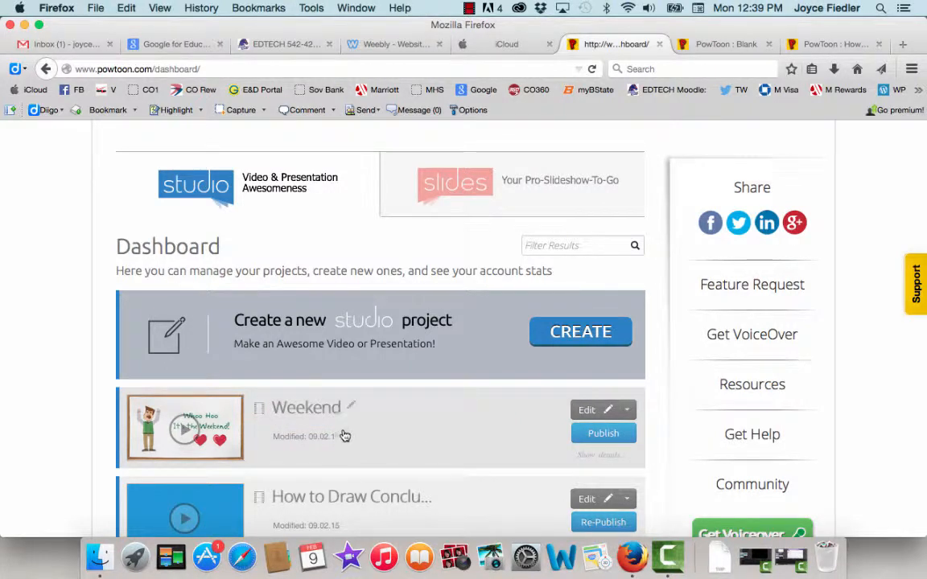
{"action": "scroll", "coordinate": [392, 432], "scroll_direction": "down", "scroll_amount": 3}
{"action": "scroll", "coordinate": [392, 432], "scroll_direction": "up", "scroll_amount": 3}
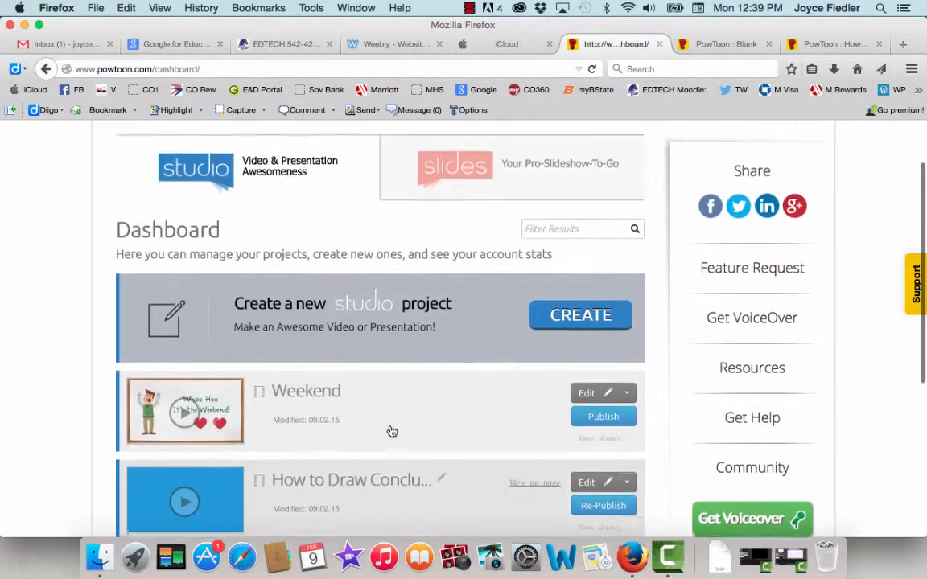
- Return to the project in the PowToon studio and open slide 3
{"action": "left_click", "coordinate": [724, 44]}
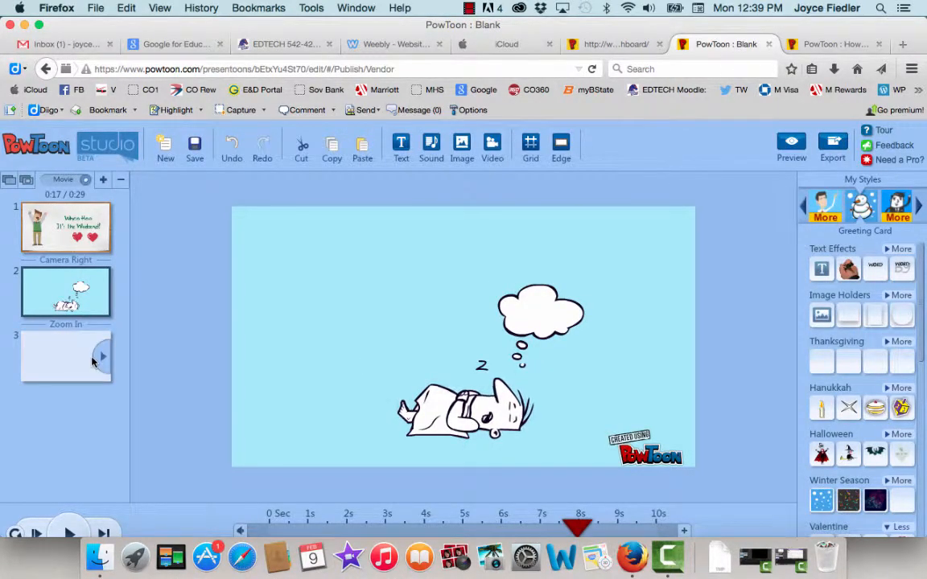
{"action": "left_click", "coordinate": [55, 367]}
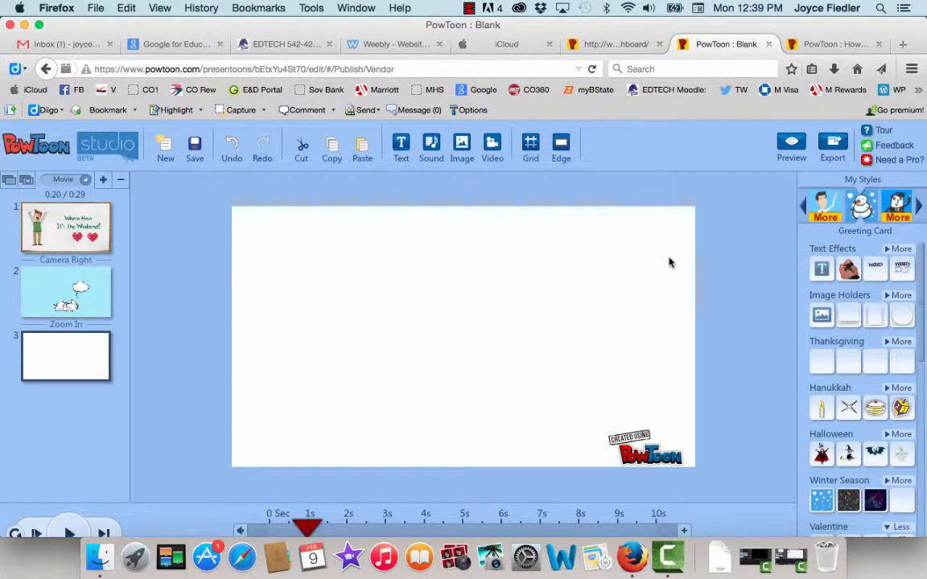
- Browse the available style libraries, such as Panda Haluha, Paper Cut and Infographic, and return to Greeting Card
{"action": "left_click", "coordinate": [919, 206]}
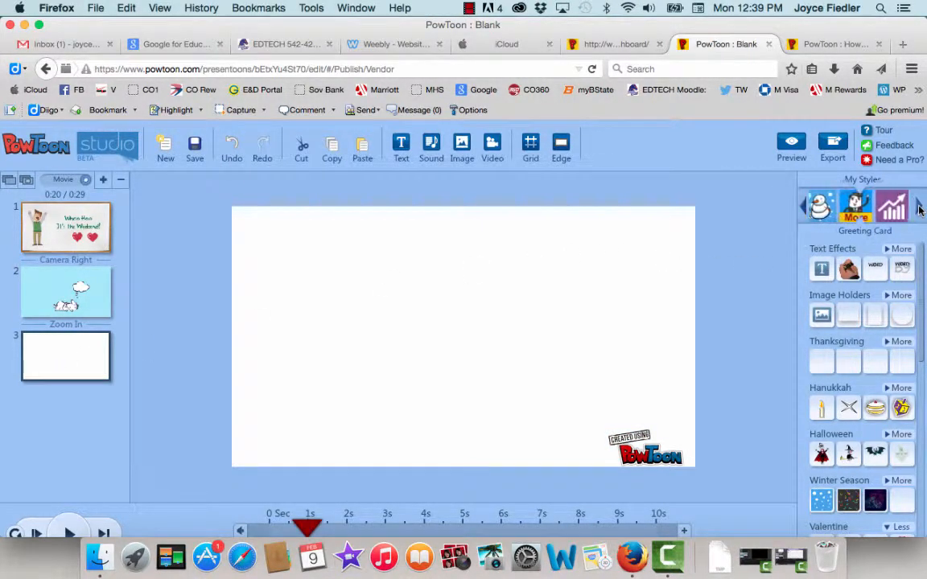
{"action": "left_click", "coordinate": [919, 206]}
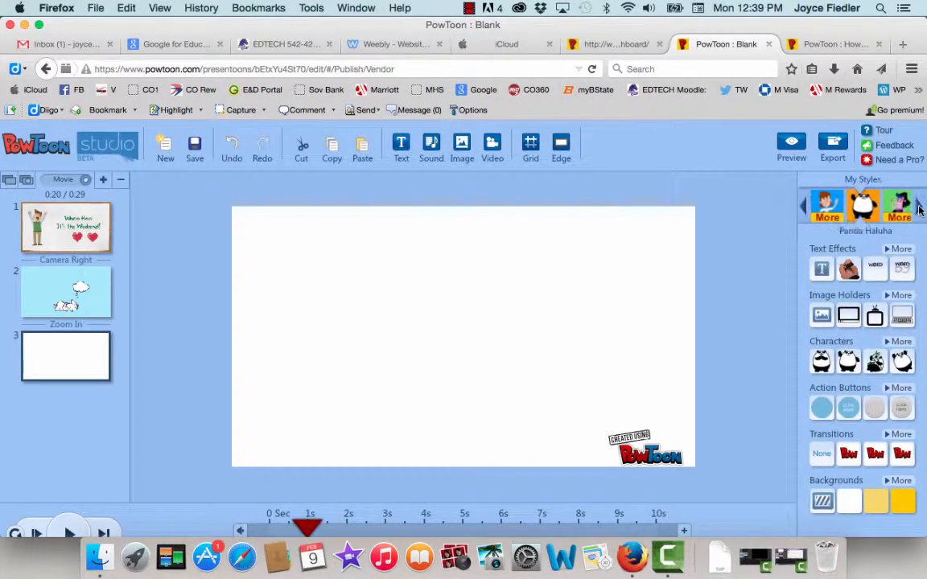
{"action": "left_click", "coordinate": [919, 206]}
{"action": "left_click", "coordinate": [919, 206]}
{"action": "left_click", "coordinate": [918, 206]}
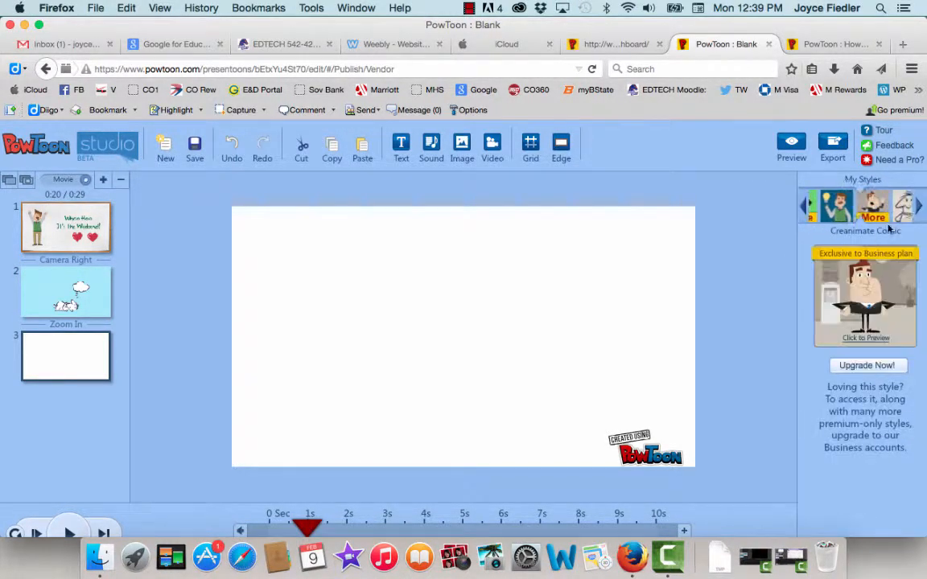
{"action": "left_click", "coordinate": [807, 210]}
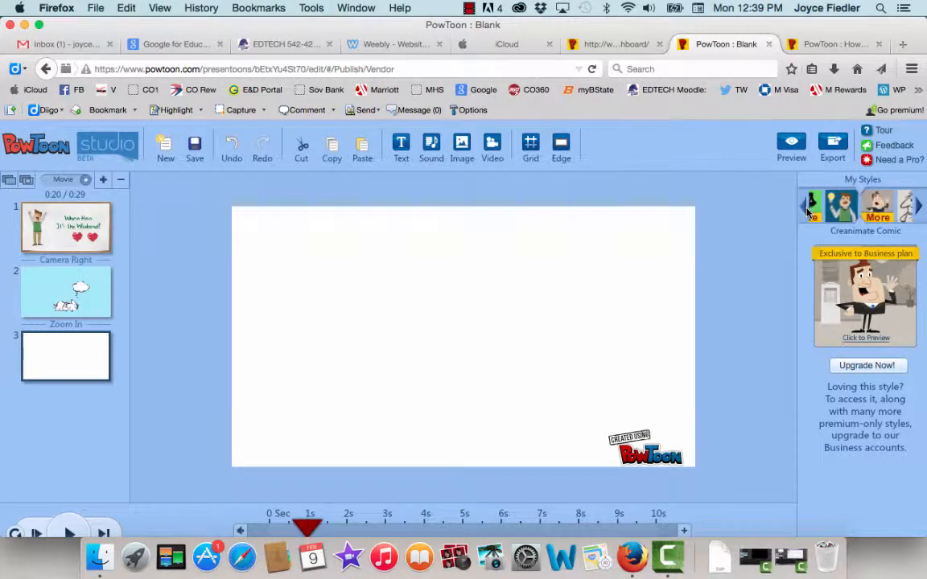
{"action": "left_click", "coordinate": [806, 210]}
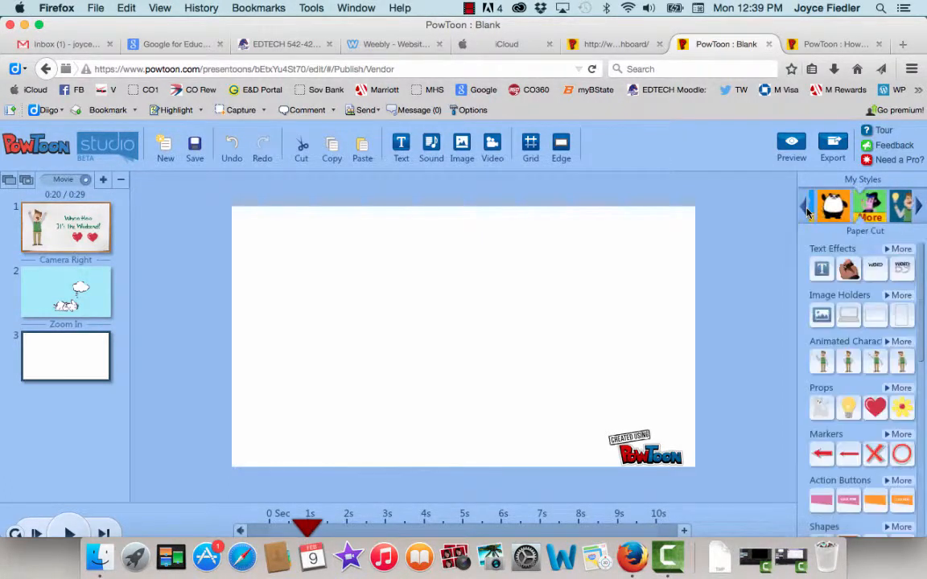
{"action": "left_click", "coordinate": [805, 211]}
{"action": "left_click", "coordinate": [804, 211]}
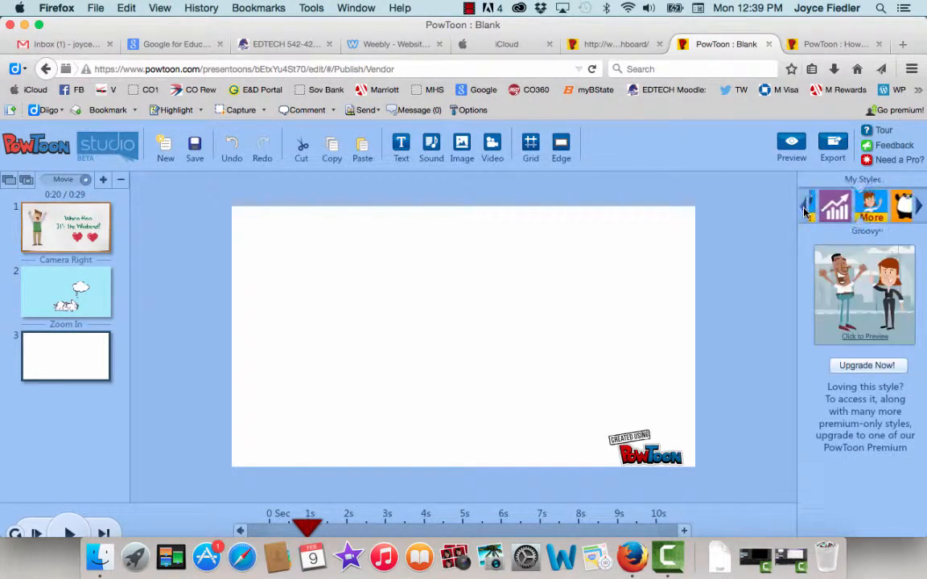
{"action": "left_click", "coordinate": [804, 210]}
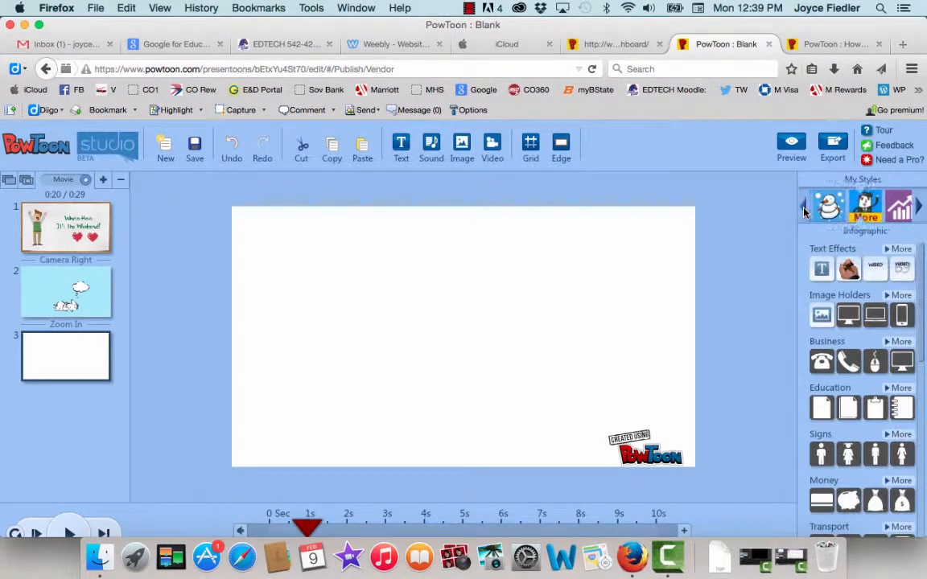
{"action": "left_click", "coordinate": [804, 211]}
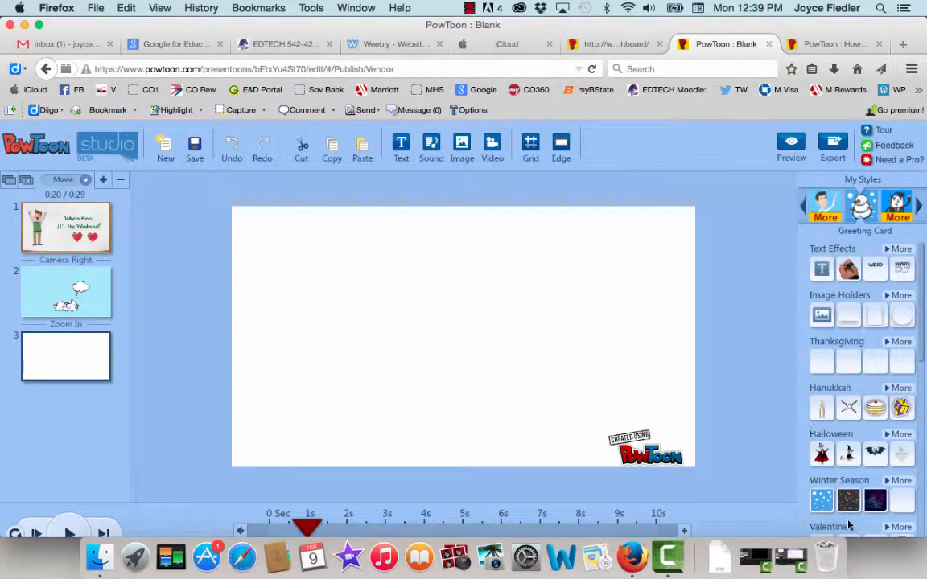
- Try the Greeting Card style's Halloween Background on slide 3
{"action": "scroll", "coordinate": [848, 524], "scroll_direction": "down", "scroll_amount": 5}
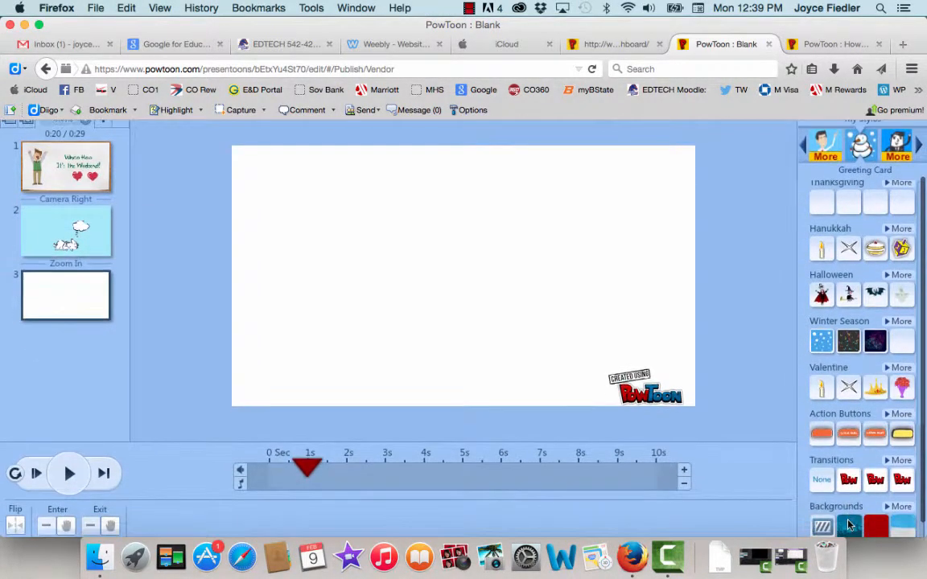
{"action": "left_click", "coordinate": [848, 521]}
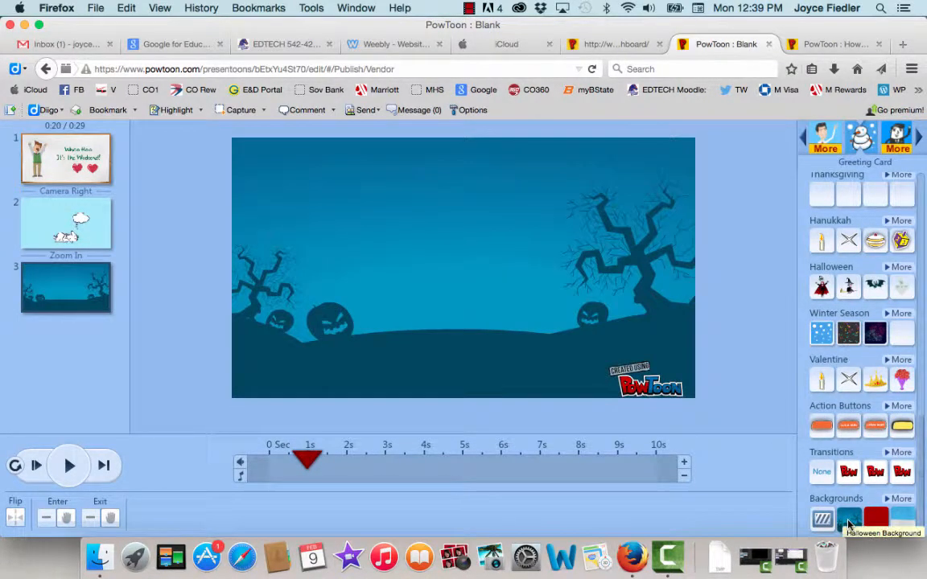
{"action": "scroll", "coordinate": [840, 477], "scroll_direction": "down", "scroll_amount": 1}
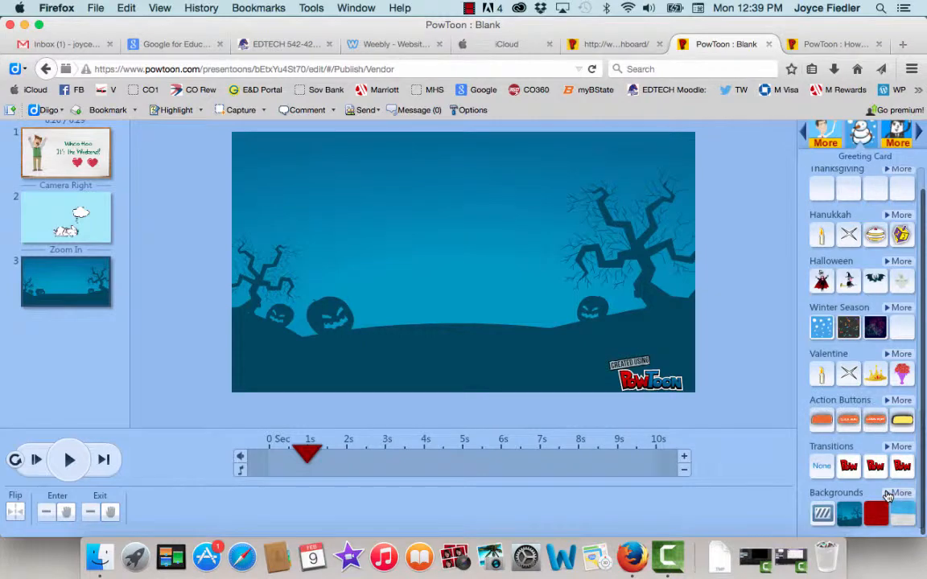
- Look through the full set of Greeting Card backgrounds and apply the crumpled-paper blue sky and snow background to slide 3
{"action": "left_click", "coordinate": [889, 494]}
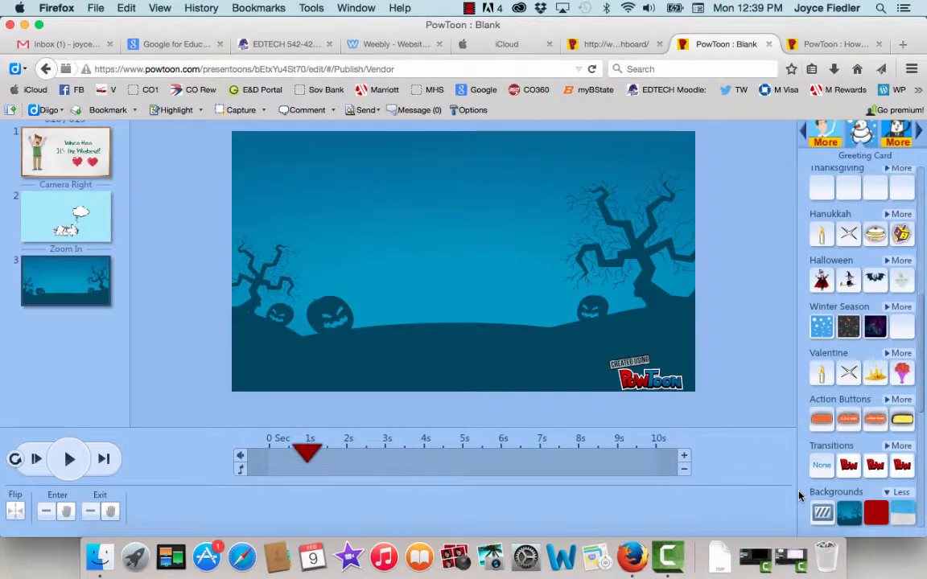
{"action": "scroll", "coordinate": [837, 503], "scroll_direction": "down", "scroll_amount": 3}
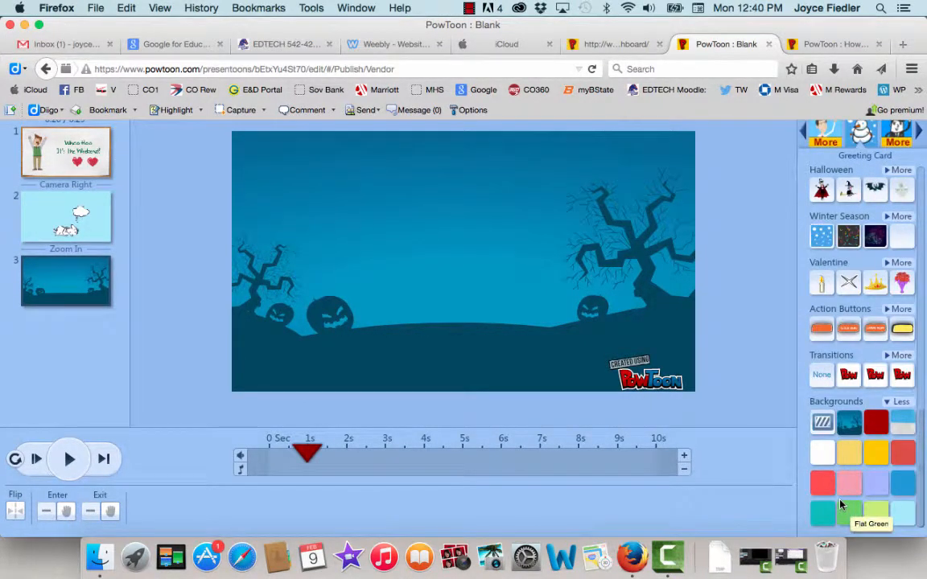
{"action": "scroll", "coordinate": [842, 502], "scroll_direction": "up", "scroll_amount": 3}
{"action": "scroll", "coordinate": [848, 500], "scroll_direction": "down", "scroll_amount": 2}
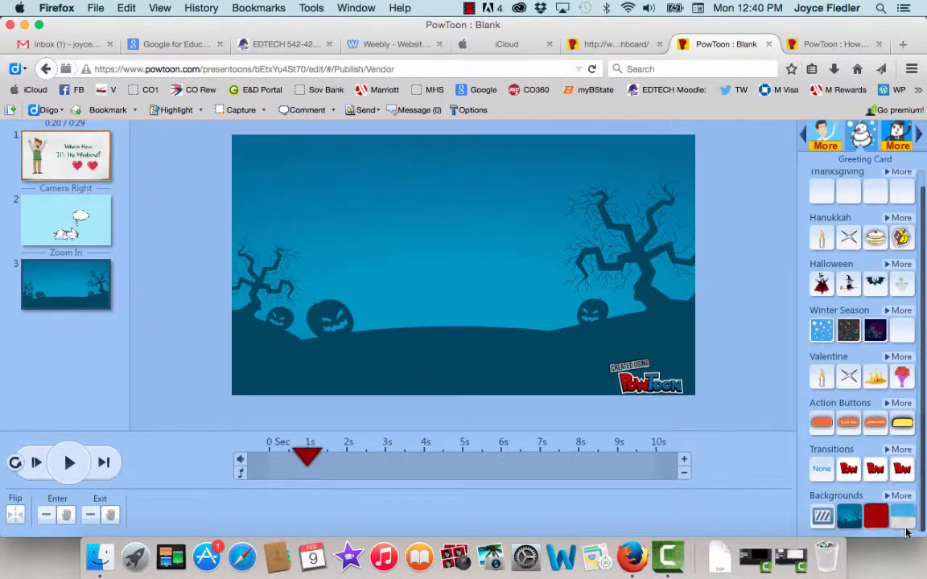
{"action": "left_click", "coordinate": [905, 519]}
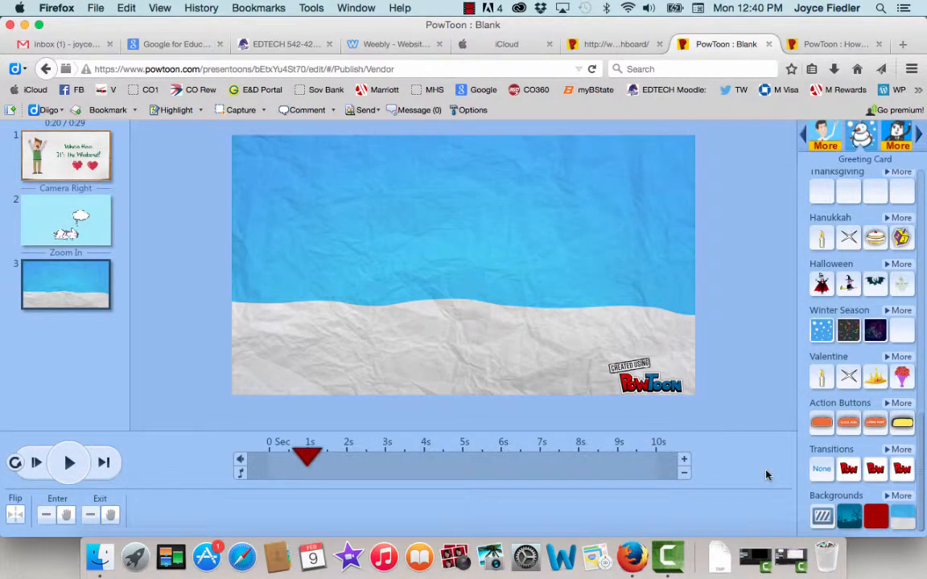
{"action": "scroll", "coordinate": [833, 278], "scroll_direction": "up", "scroll_amount": 5}
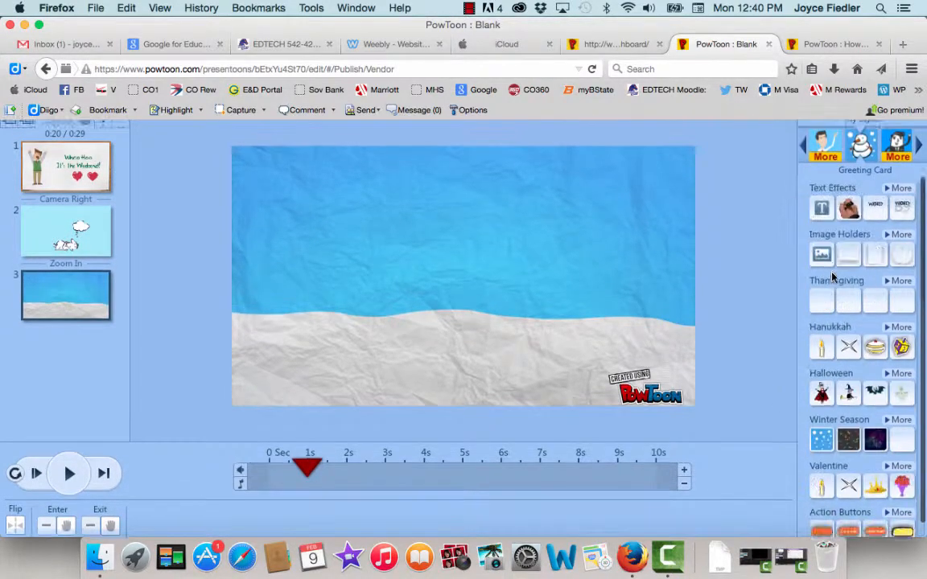
- Add three copies of the Cupcake from the Greeting Card style's Valentine items to slide 3
{"action": "scroll", "coordinate": [832, 278], "scroll_direction": "down", "scroll_amount": 3}
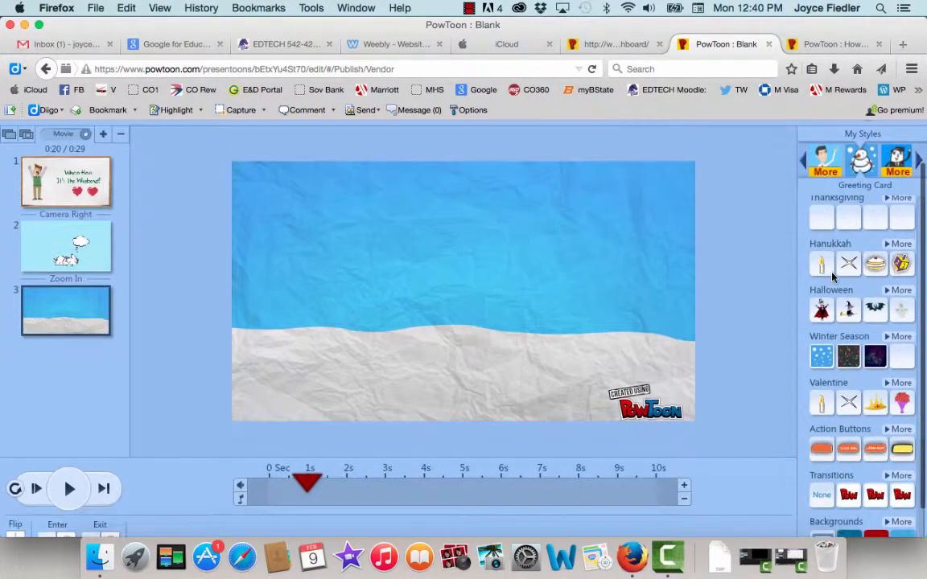
{"action": "scroll", "coordinate": [833, 277], "scroll_direction": "down", "scroll_amount": 1}
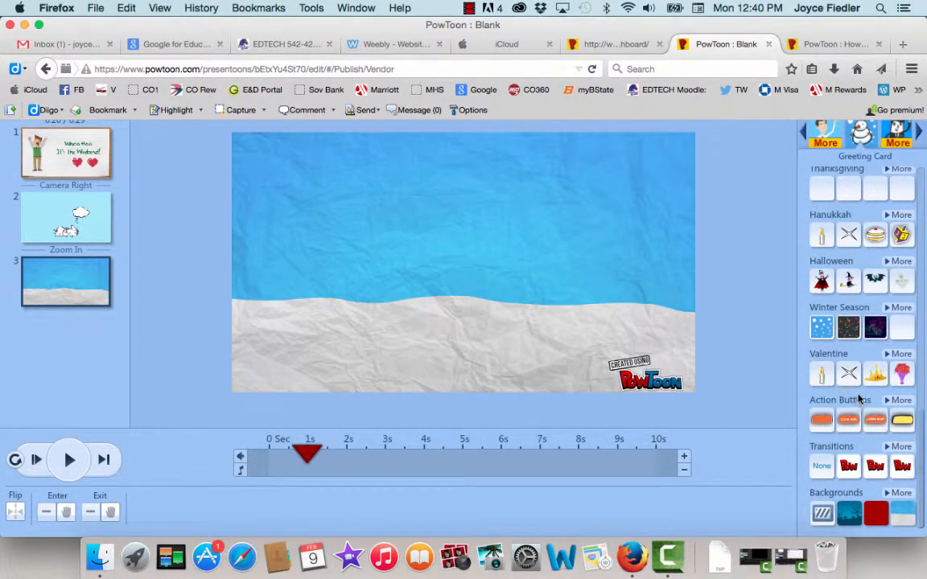
{"action": "scroll", "coordinate": [849, 394], "scroll_direction": "up", "scroll_amount": 3}
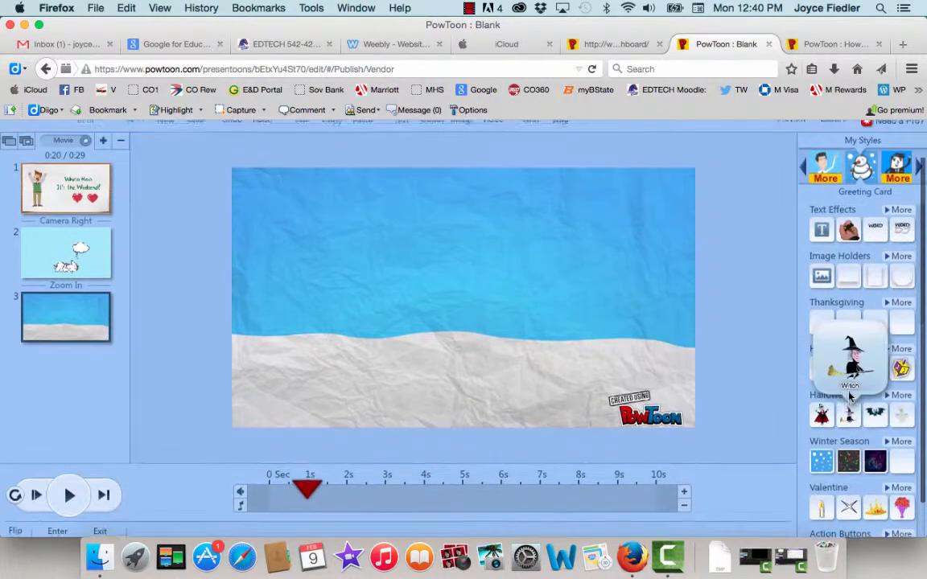
{"action": "scroll", "coordinate": [849, 394], "scroll_direction": "down", "scroll_amount": 3}
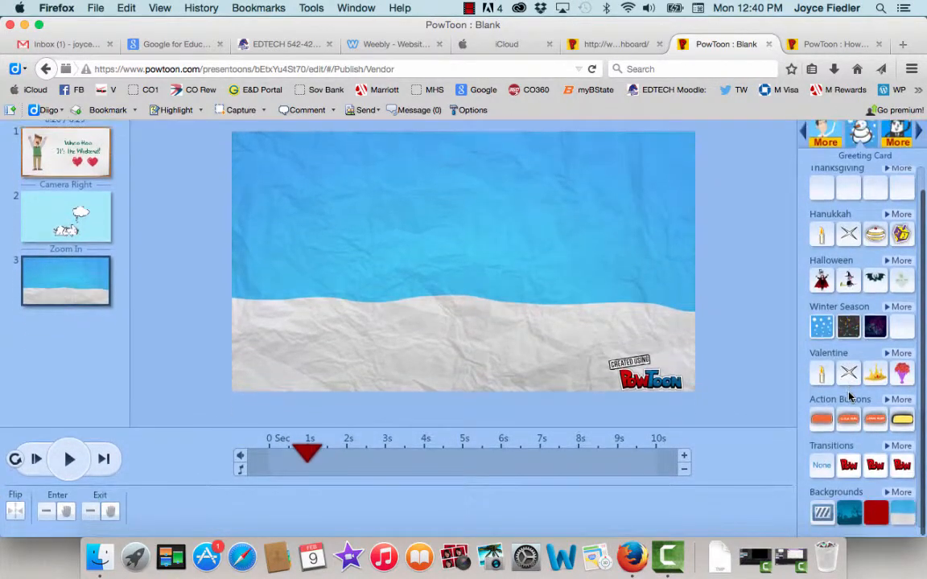
{"action": "left_click", "coordinate": [887, 353]}
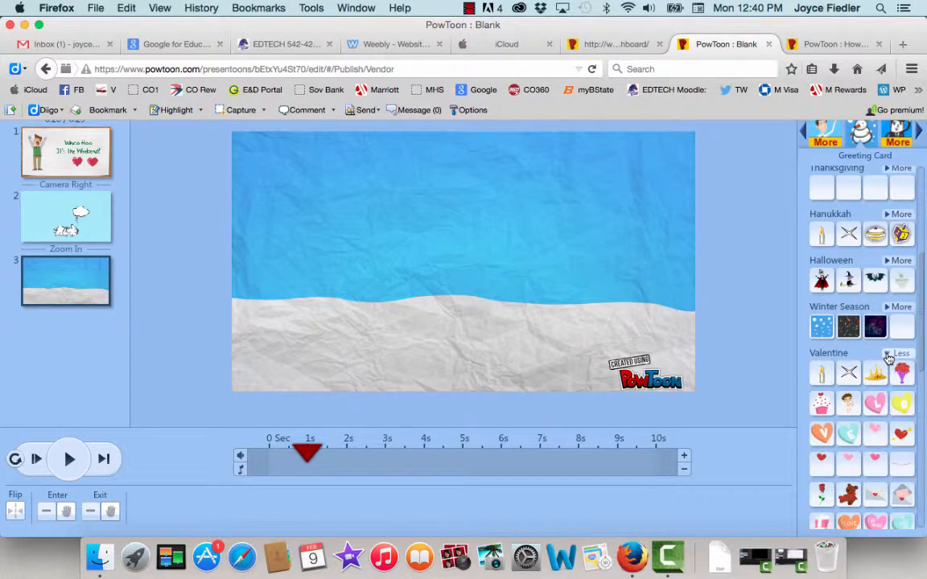
{"action": "left_click", "coordinate": [823, 404]}
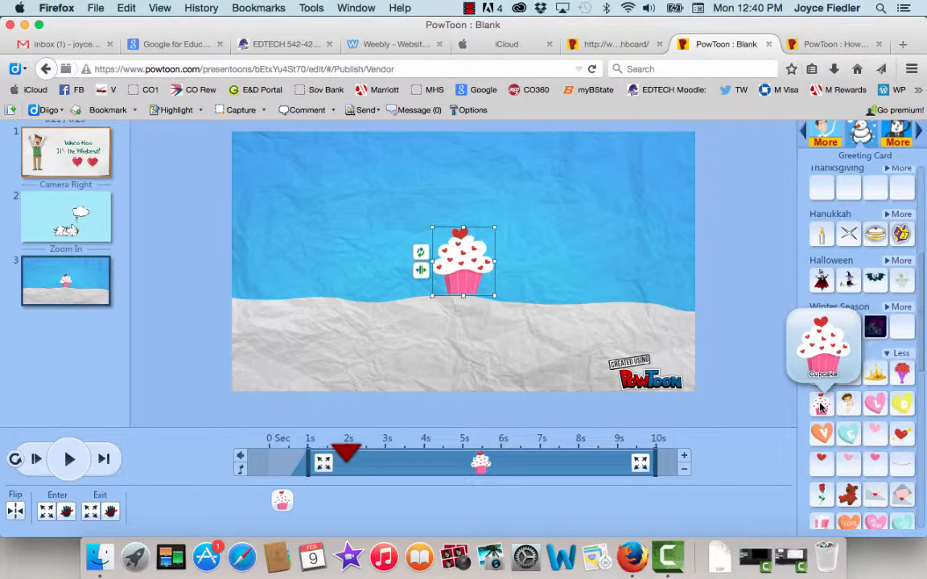
{"action": "left_click", "coordinate": [820, 406]}
{"action": "left_click", "coordinate": [821, 406]}
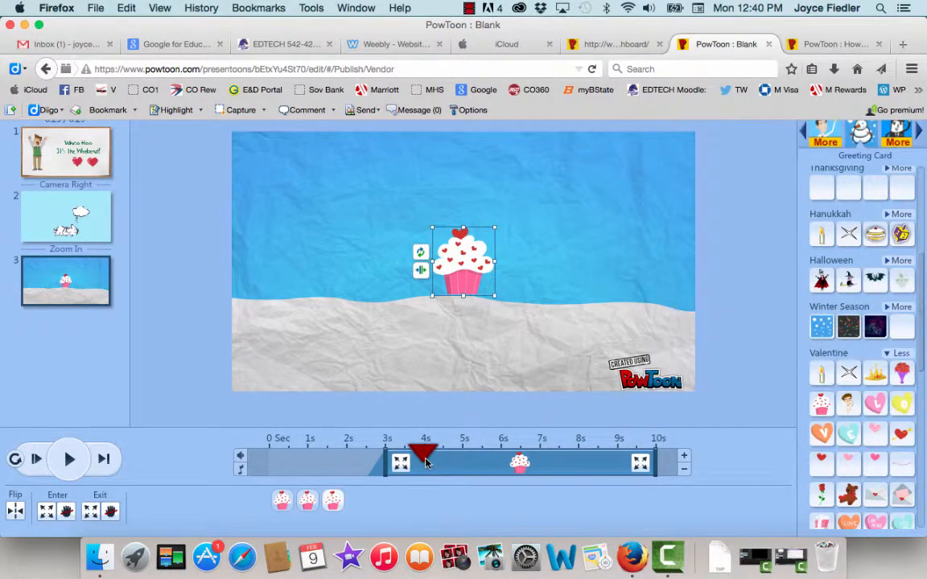
- Add a plain text box from the Greeting Card text effects and place it above the cupcakes on slide 3
{"action": "scroll", "coordinate": [830, 270], "scroll_direction": "up", "scroll_amount": 4}
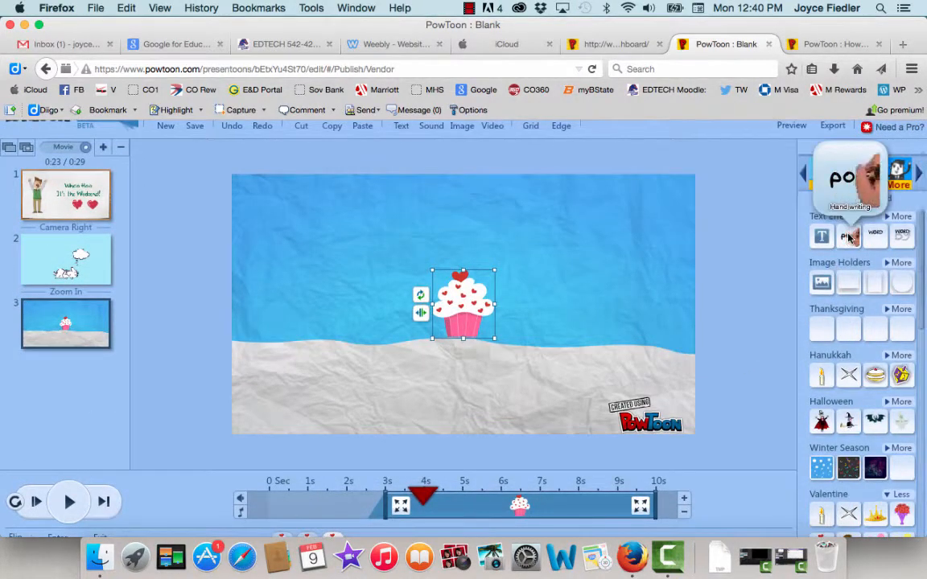
{"action": "left_click", "coordinate": [887, 217]}
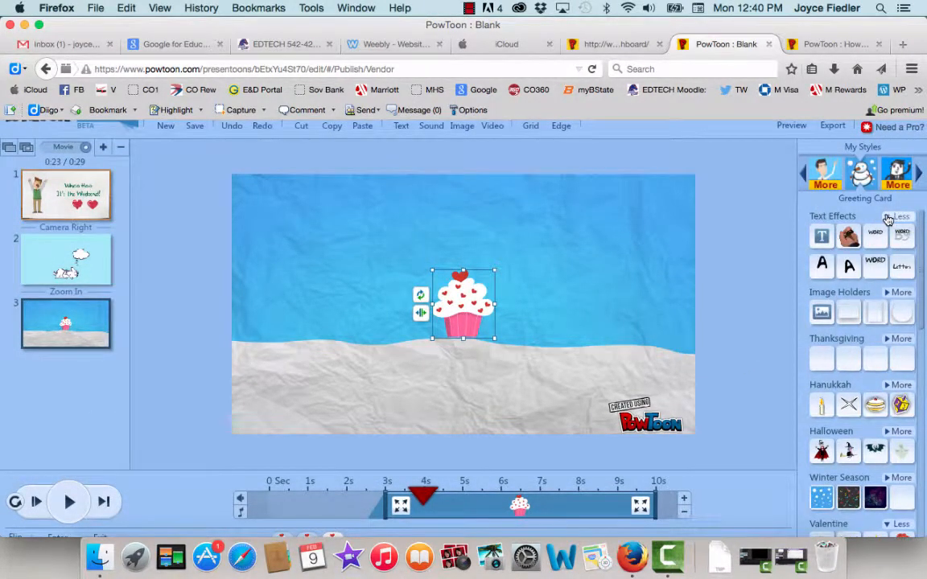
{"action": "mouse_move", "coordinate": [899, 271]}
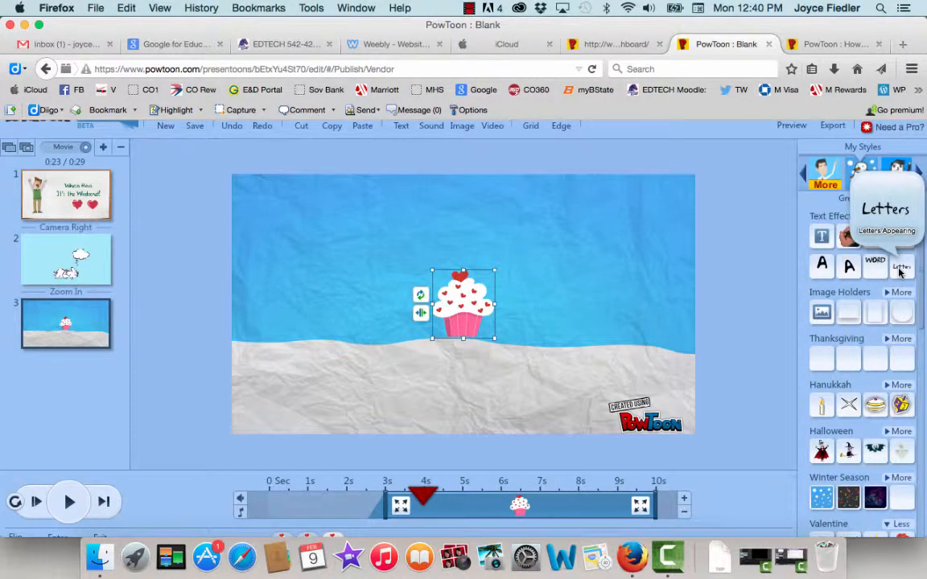
{"action": "left_click", "coordinate": [821, 236]}
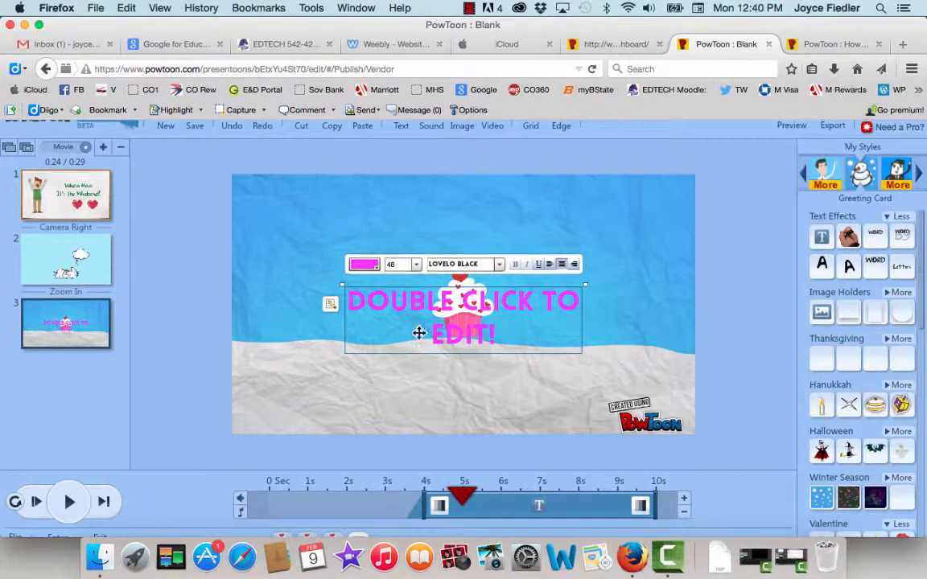
{"action": "left_click_drag", "start_coordinate": [457, 327], "coordinate": [466, 239]}
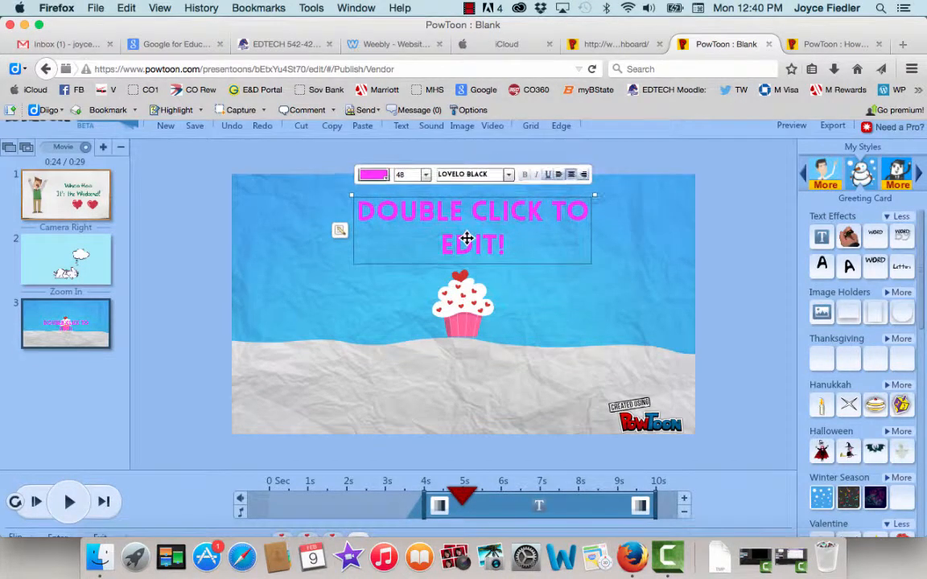
- Set the slide 3 placeholder text to white and its font to Chunk five Ex
{"action": "double_click", "coordinate": [393, 211]}
{"action": "left_click", "coordinate": [387, 181]}
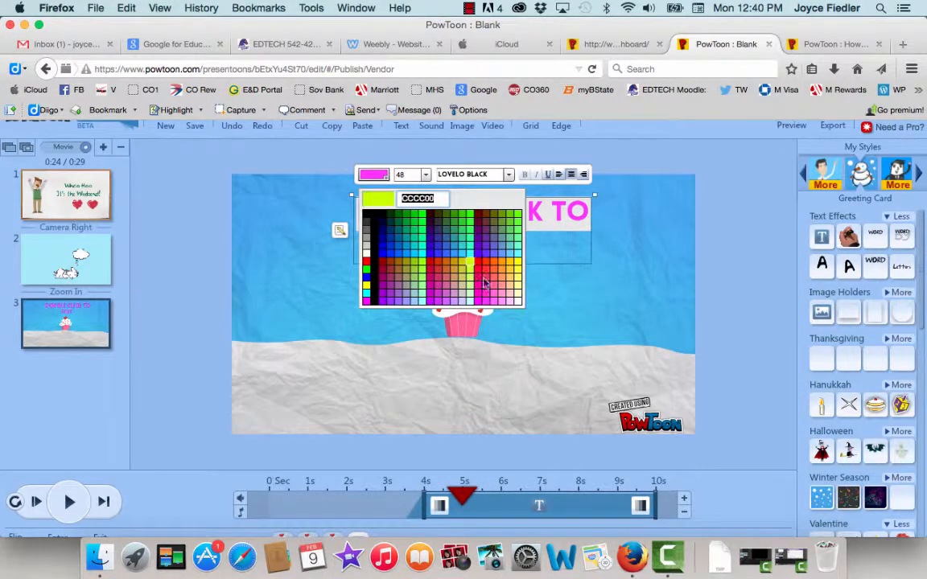
{"action": "left_click", "coordinate": [519, 304]}
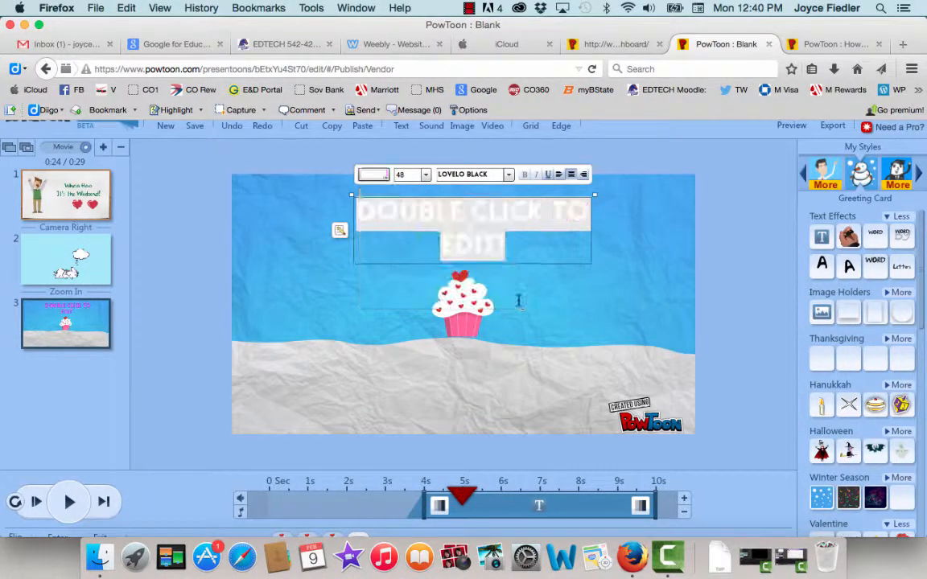
{"action": "left_click", "coordinate": [508, 176]}
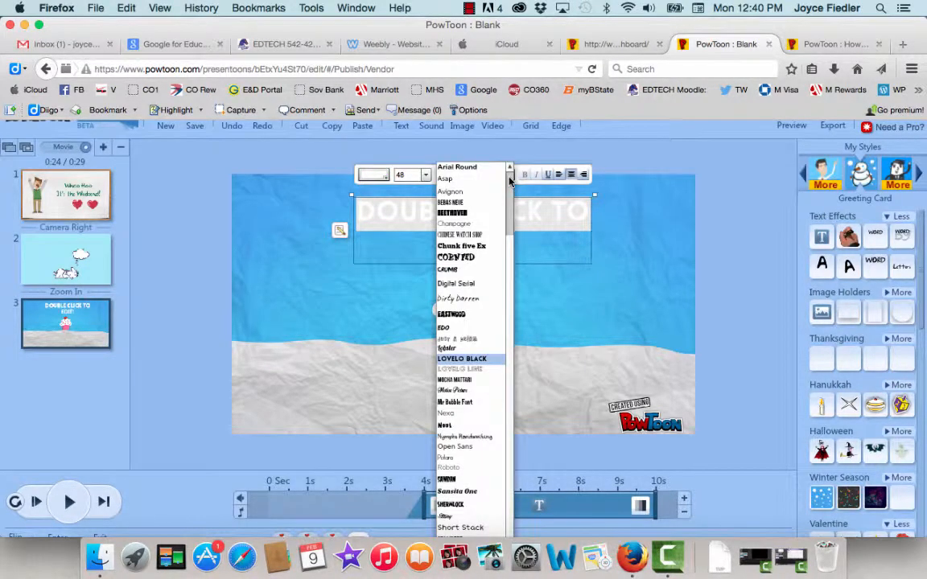
{"action": "left_click", "coordinate": [462, 246]}
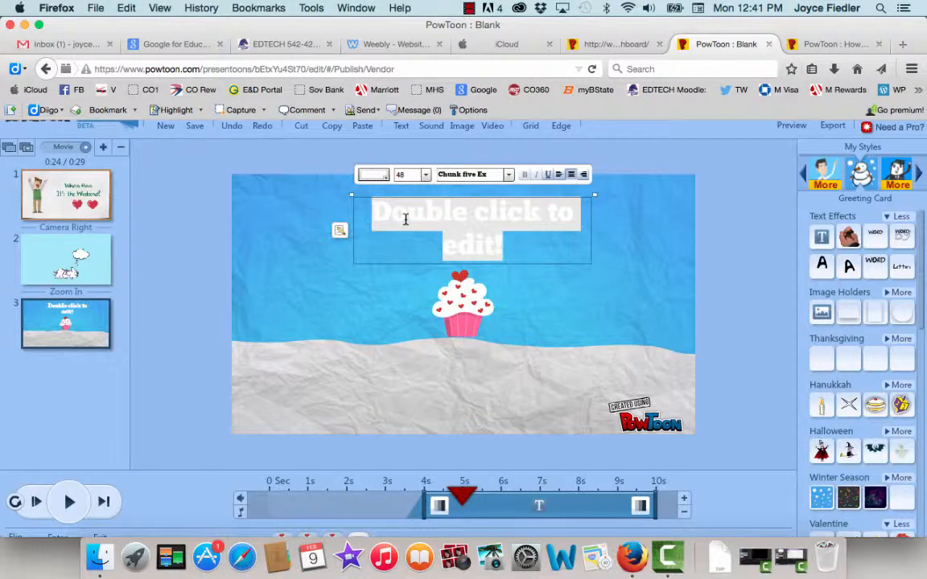
- Replace the placeholder text on slide 3 with "I want to eat cupcakes!"
{"action": "left_click", "coordinate": [454, 245]}
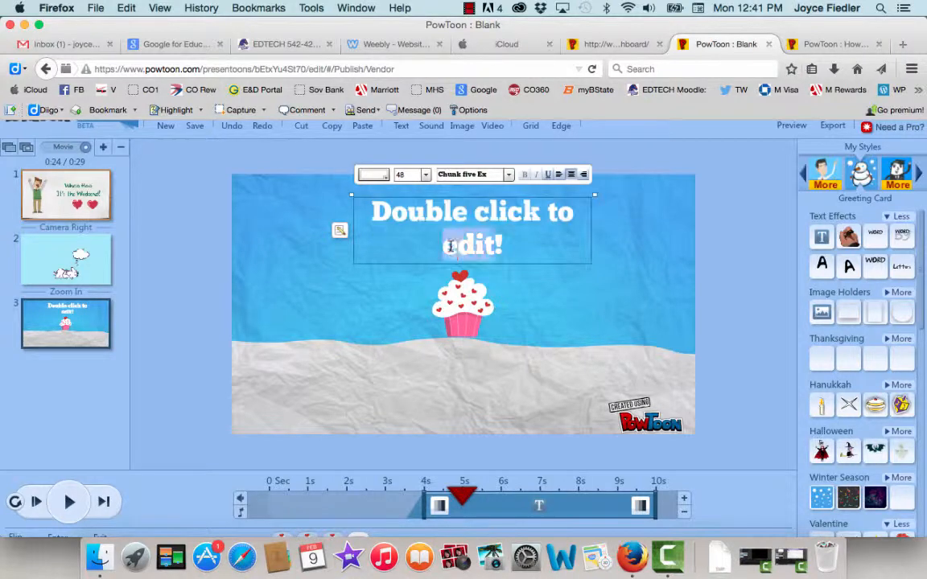
{"action": "left_click_drag", "start_coordinate": [372, 211], "coordinate": [539, 248]}
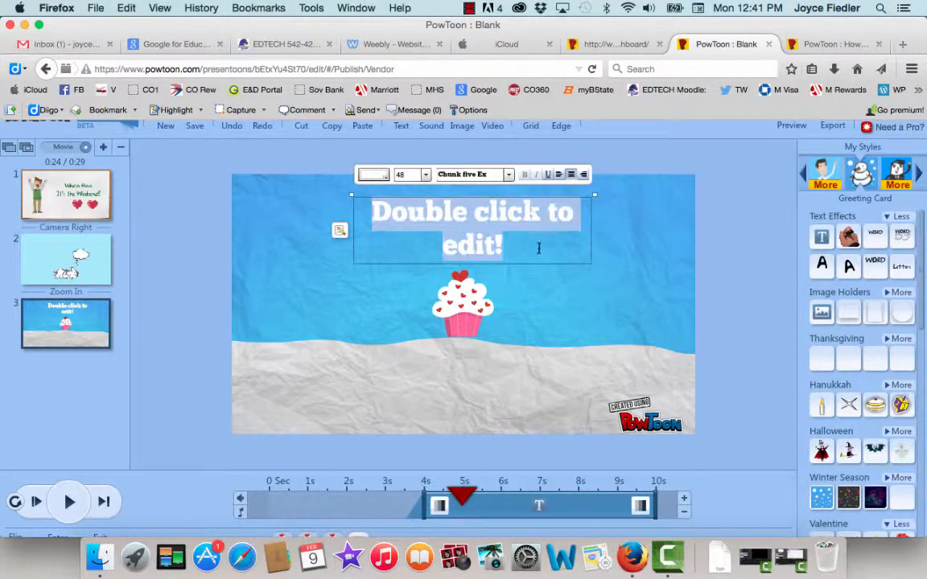
{"action": "type", "text": "I want to"}
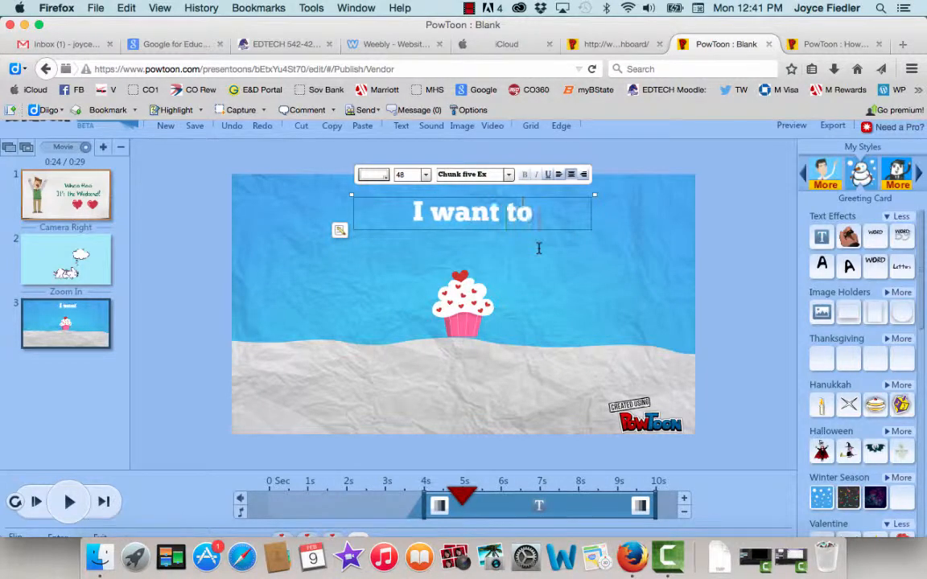
{"action": "type", "text": " eat cupca"}
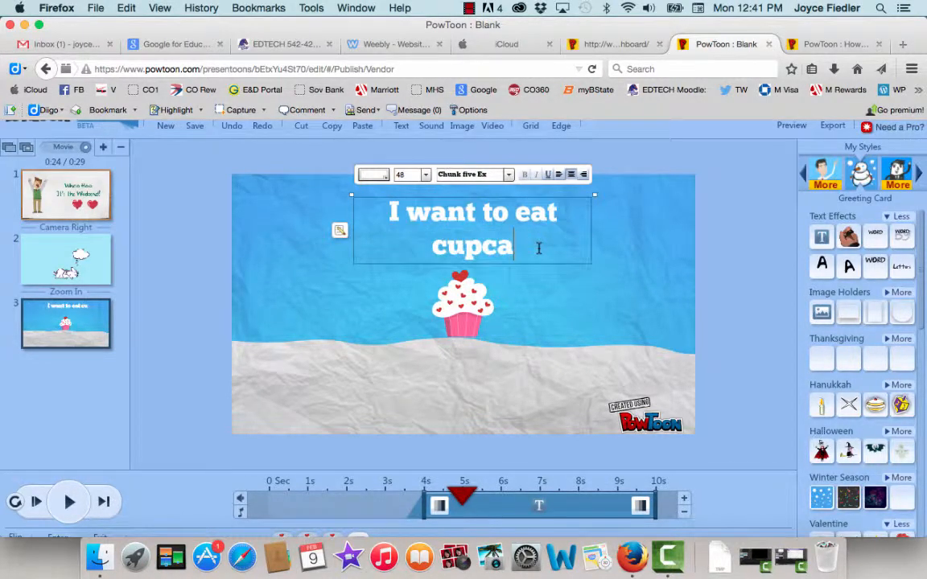
{"action": "type", "text": "kes!"}
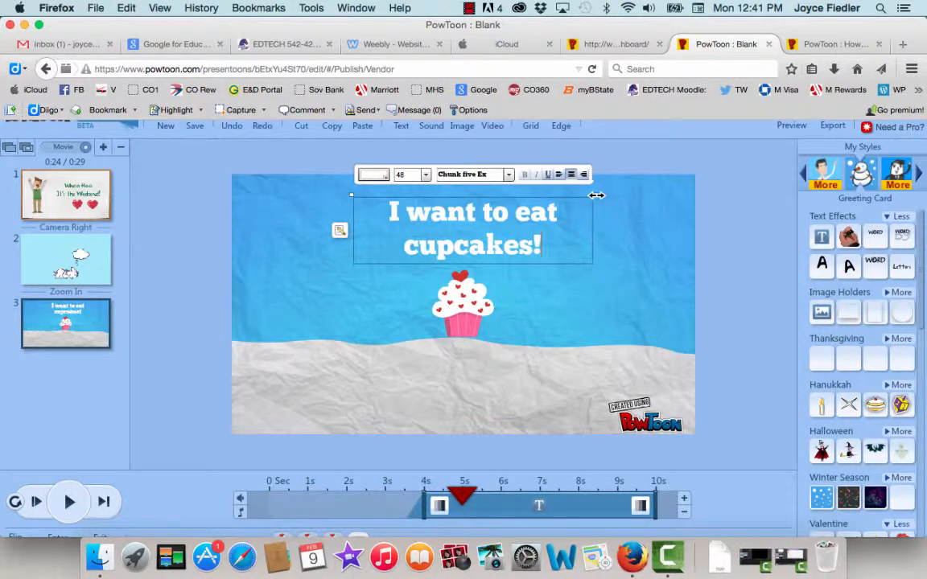
- Widen the "I want to eat cupcakes!" text box to fit one line and move it closer to the slide's centre
{"action": "left_click_drag", "start_coordinate": [596, 196], "coordinate": [688, 197]}
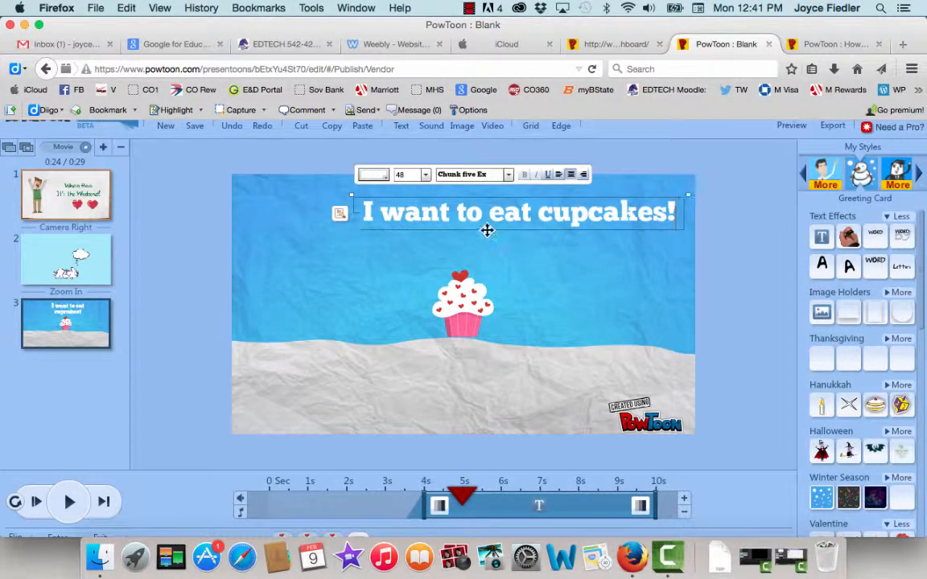
{"action": "left_click_drag", "start_coordinate": [497, 213], "coordinate": [448, 223]}
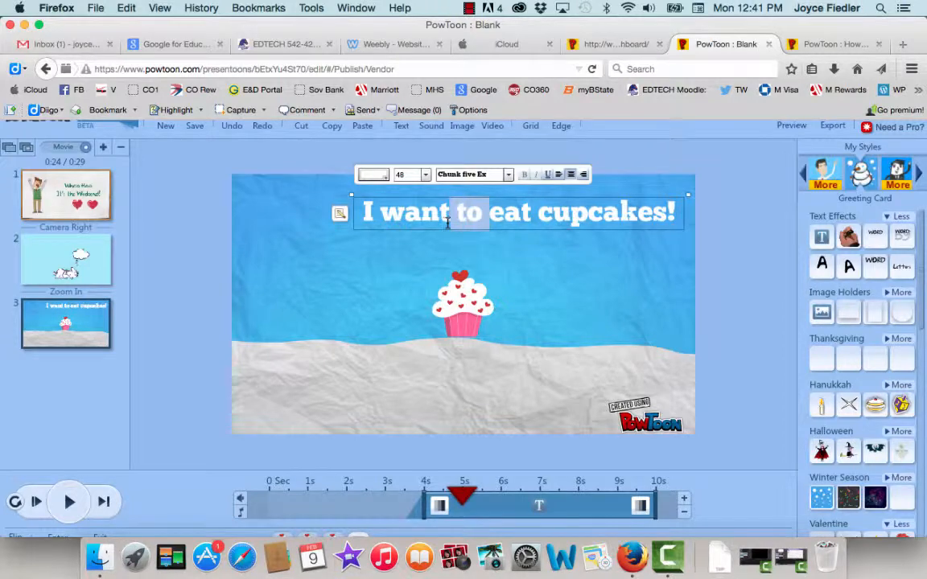
{"action": "left_click", "coordinate": [424, 271]}
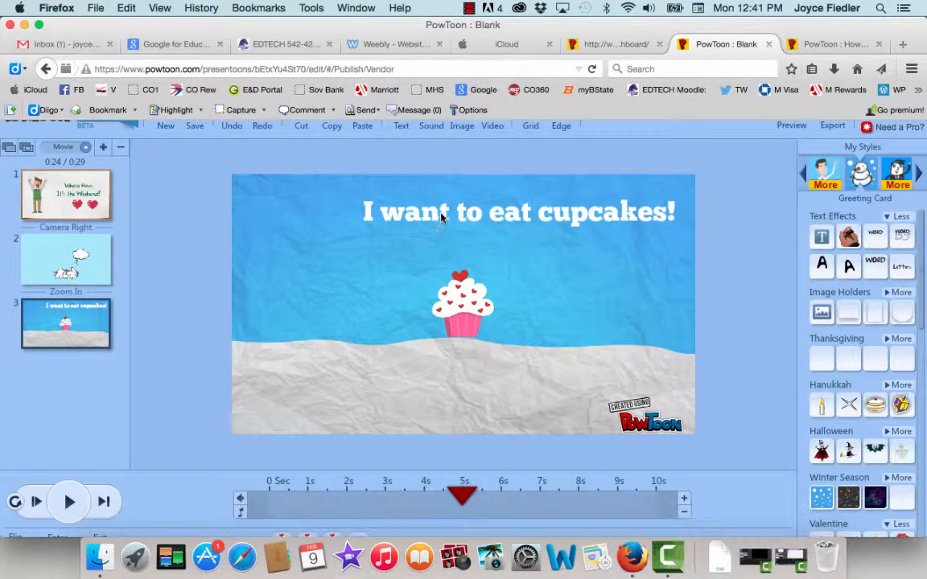
{"action": "left_click", "coordinate": [444, 216]}
{"action": "left_click_drag", "start_coordinate": [445, 216], "coordinate": [410, 221]}
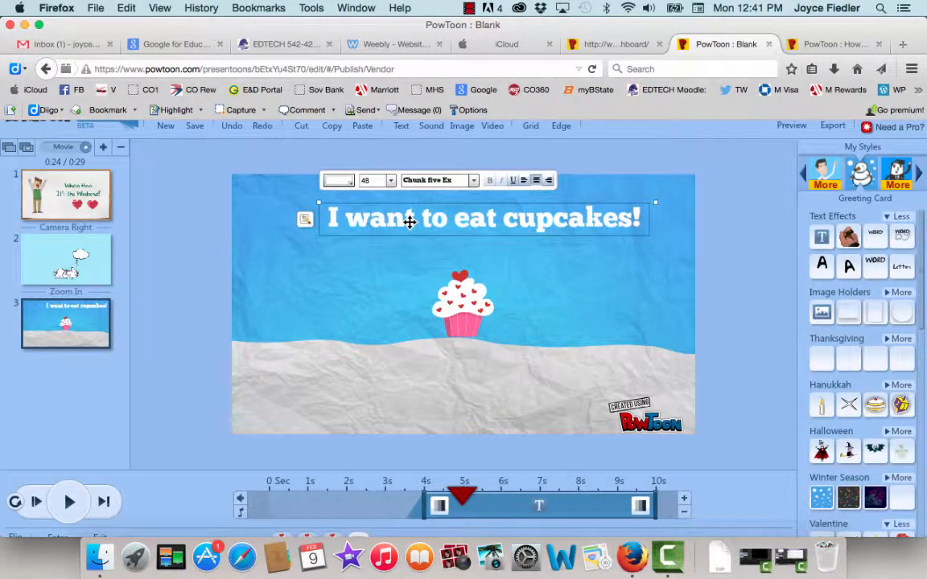
{"action": "left_click", "coordinate": [457, 383]}
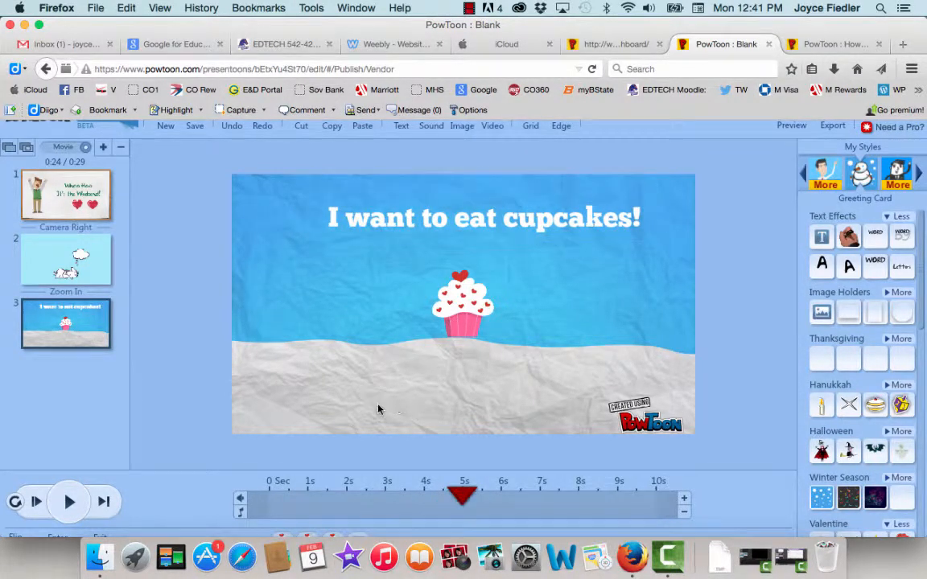
- Spread the three stacked cupcakes apart, one at the slide's left, one raised in the middle and one at the right
{"action": "scroll", "coordinate": [378, 408], "scroll_direction": "down", "scroll_amount": 2}
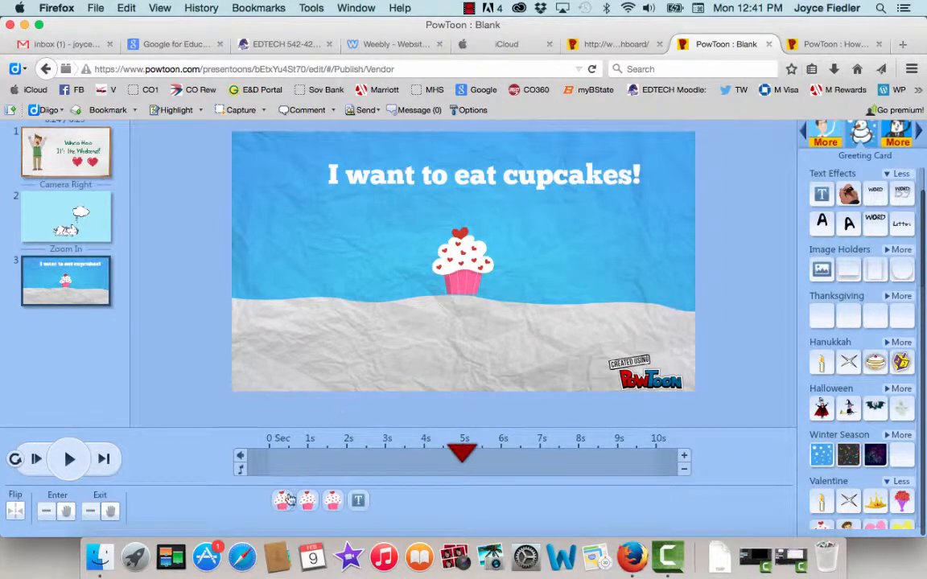
{"action": "left_click", "coordinate": [281, 503]}
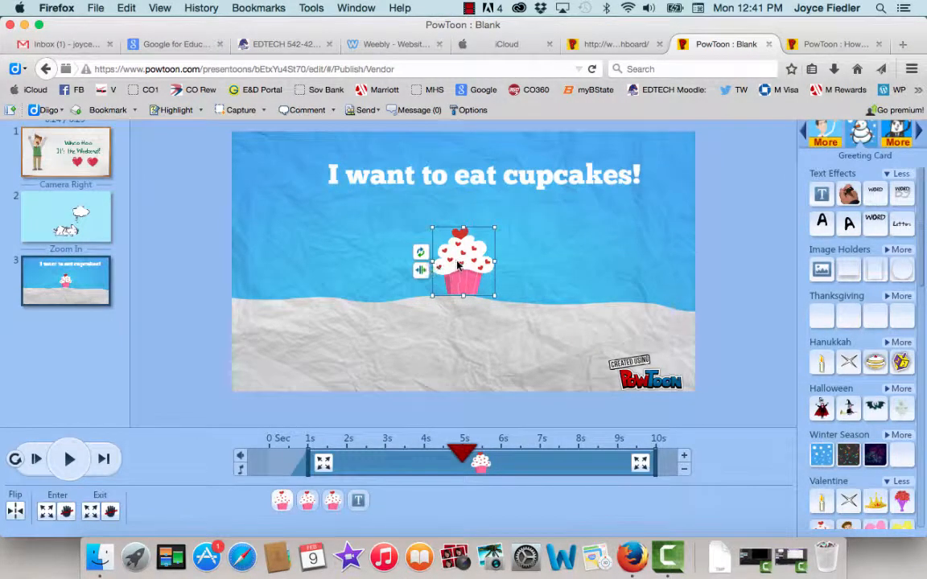
{"action": "left_click_drag", "start_coordinate": [457, 262], "coordinate": [298, 257]}
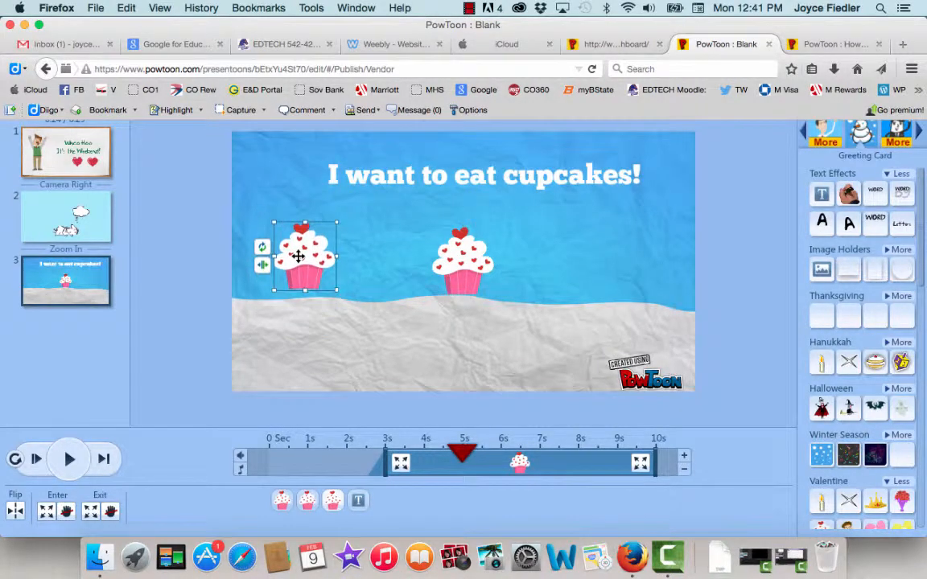
{"action": "left_click", "coordinate": [309, 502]}
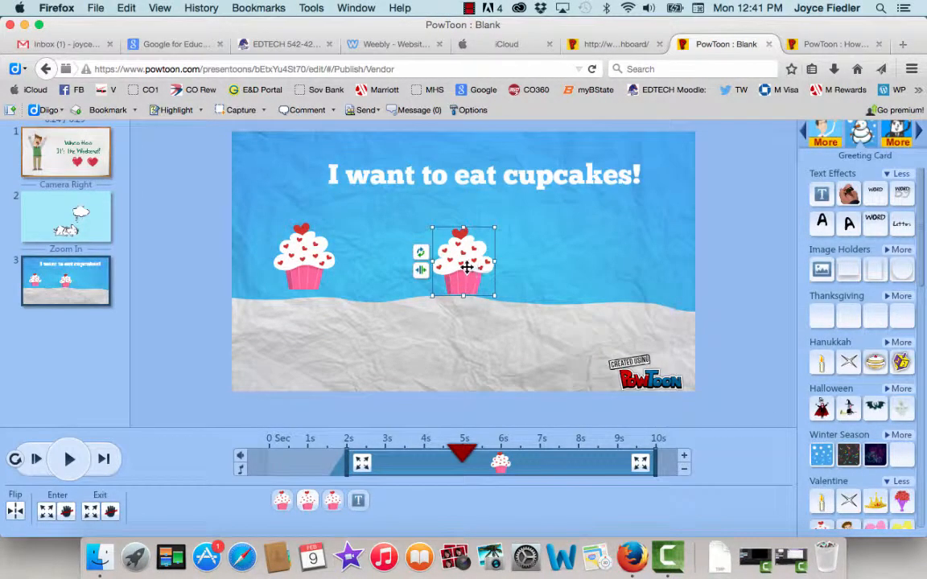
{"action": "left_click_drag", "start_coordinate": [474, 269], "coordinate": [480, 230]}
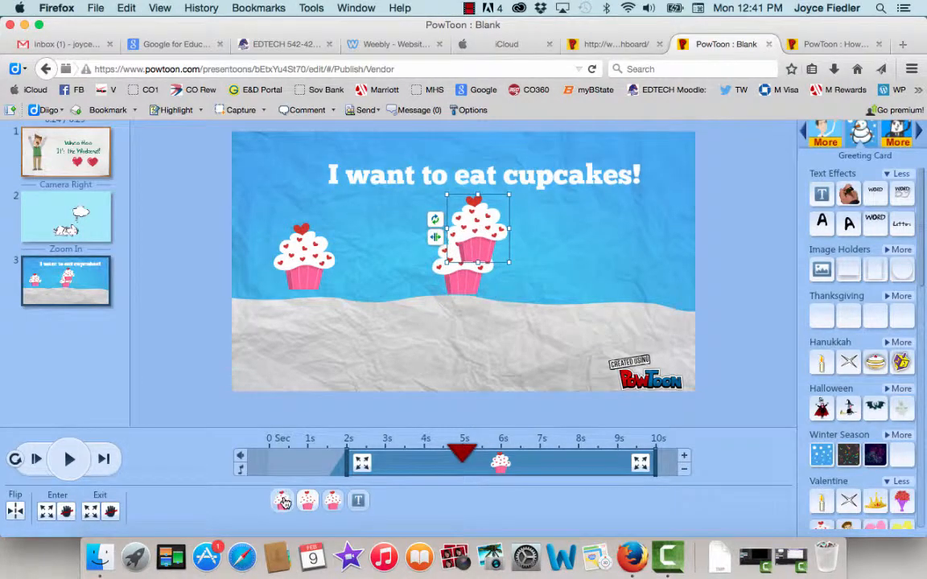
{"action": "left_click", "coordinate": [335, 501]}
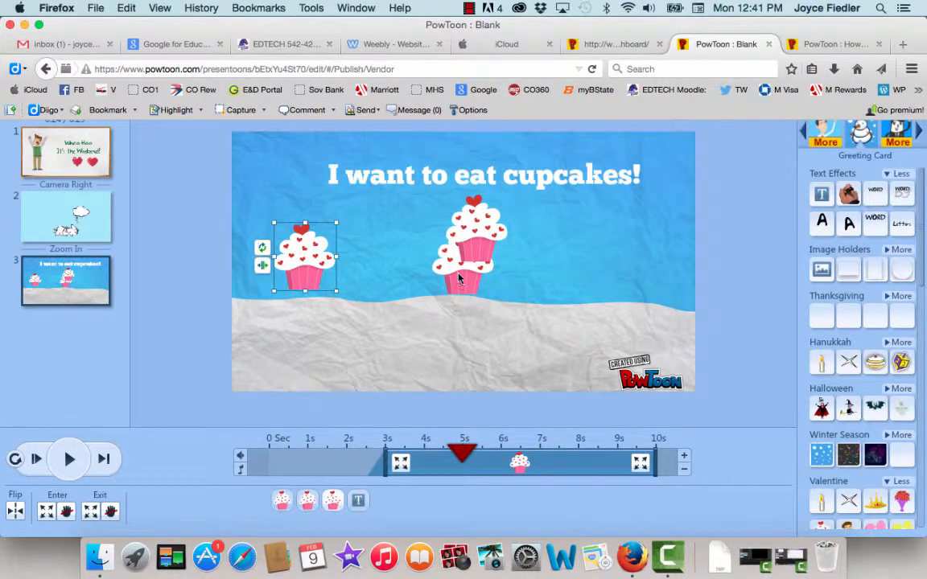
{"action": "left_click_drag", "start_coordinate": [459, 278], "coordinate": [610, 275]}
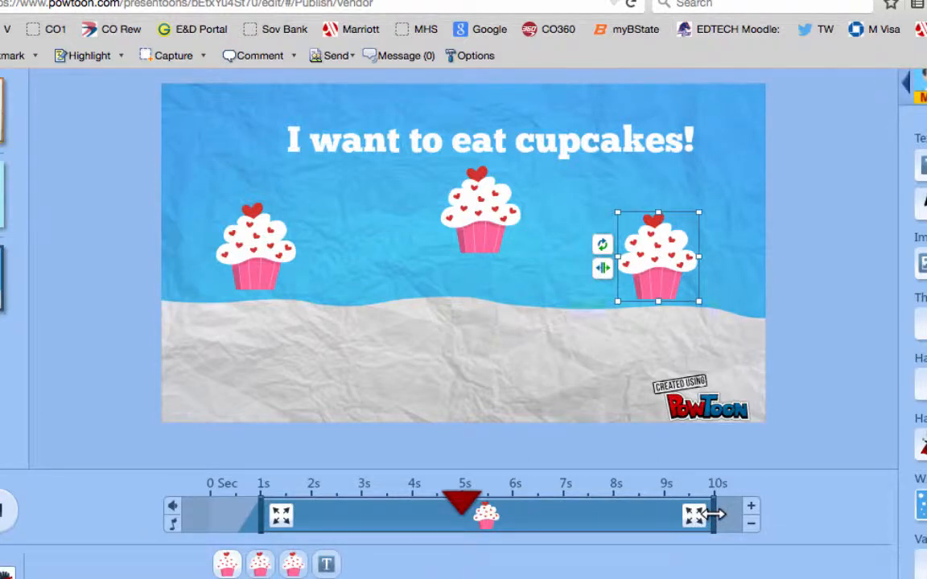
- Set the right-hand cupcake to enter at about 1.5 seconds on the slide's timeline
{"action": "left_click_drag", "start_coordinate": [714, 515], "coordinate": [795, 483]}
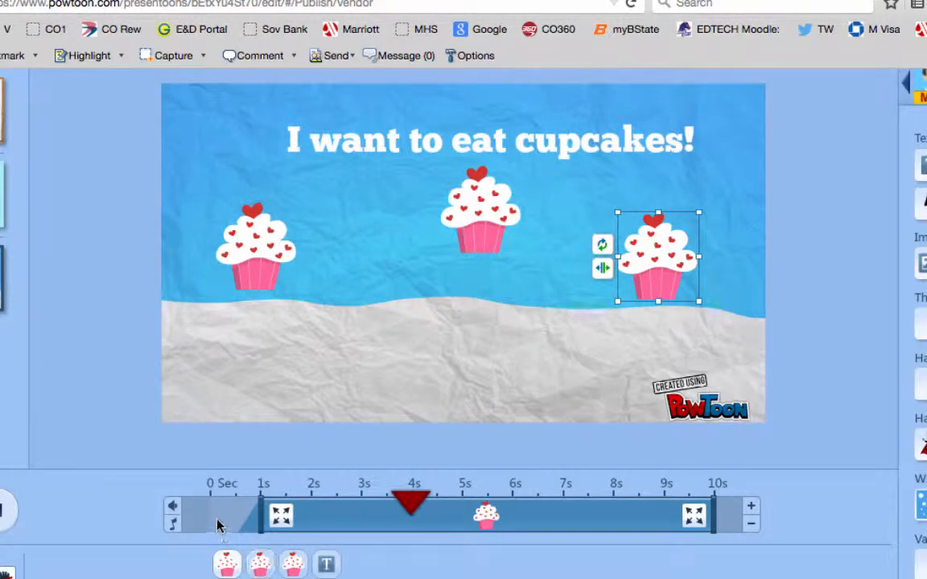
{"action": "left_click_drag", "start_coordinate": [262, 516], "coordinate": [288, 516]}
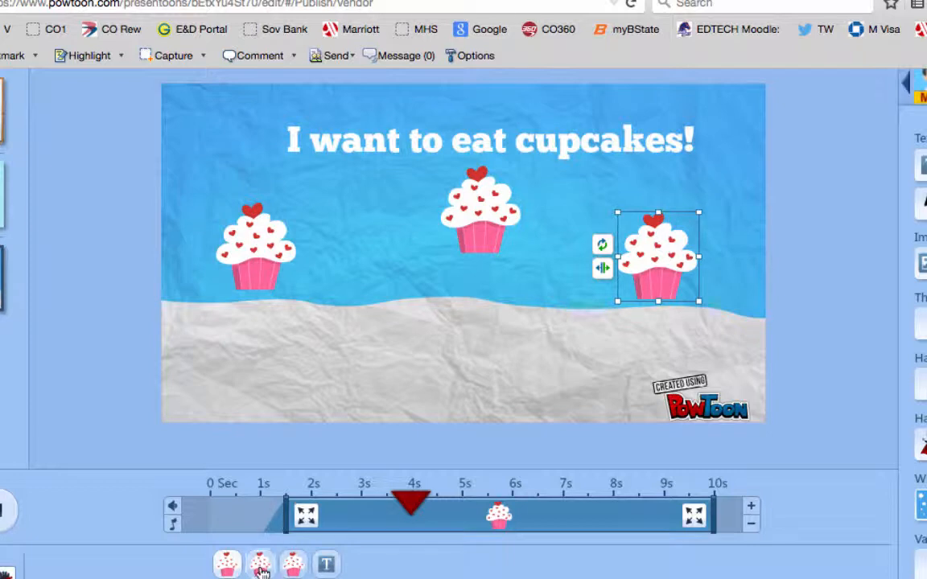
- Set the middle cupcake to enter at about 2.5 seconds on the timeline and select the left-hand cupcake to check its timing
{"action": "left_click", "coordinate": [261, 570]}
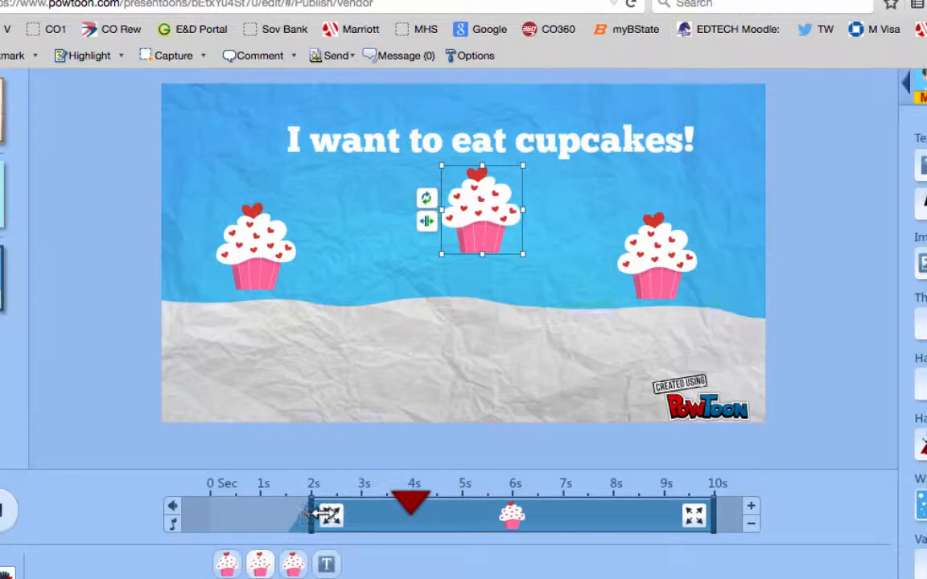
{"action": "left_click_drag", "start_coordinate": [313, 515], "coordinate": [338, 513]}
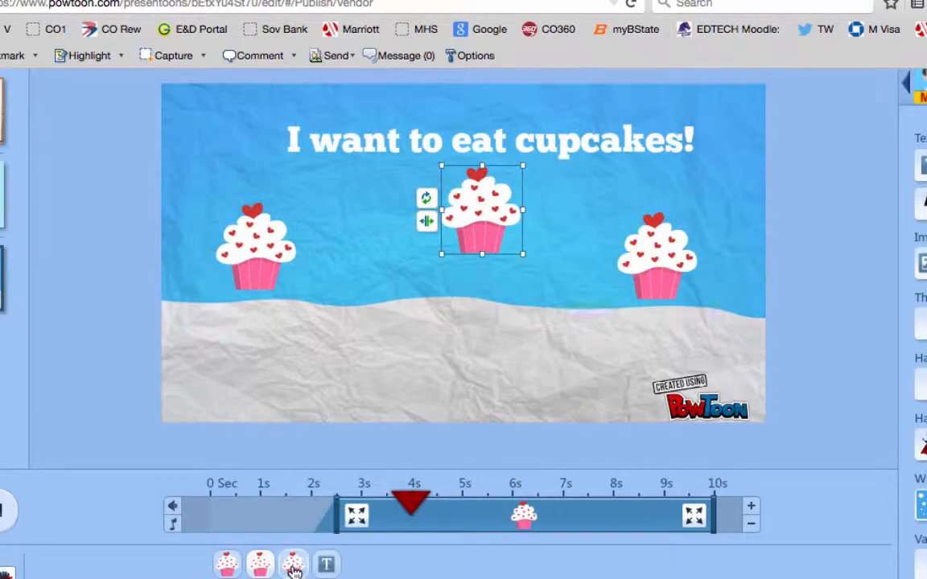
{"action": "left_click", "coordinate": [295, 568]}
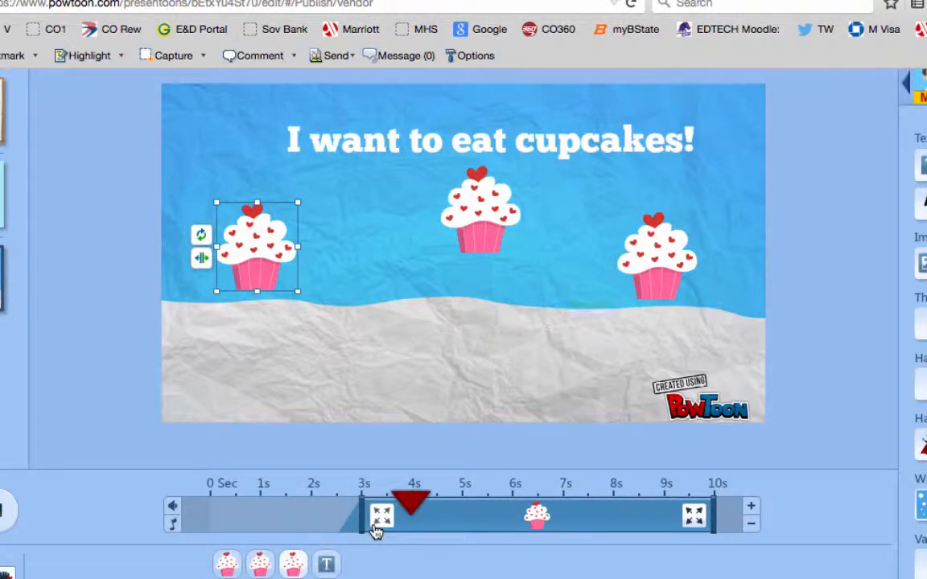
- Play slide 3 from 0 seconds to check the cupcakes' staggered entrances, pausing once the text has appeared
{"action": "left_click", "coordinate": [412, 505]}
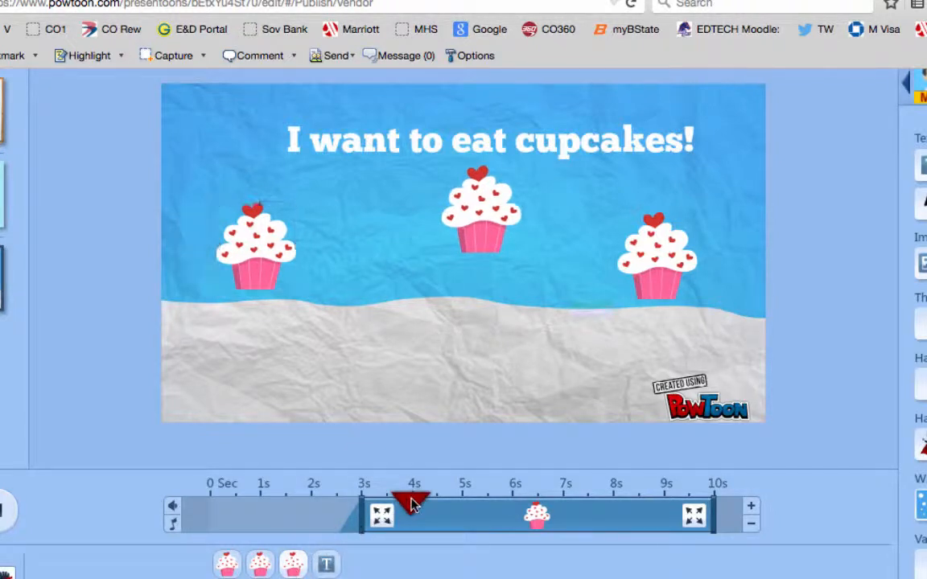
{"action": "left_click_drag", "start_coordinate": [411, 505], "coordinate": [219, 503]}
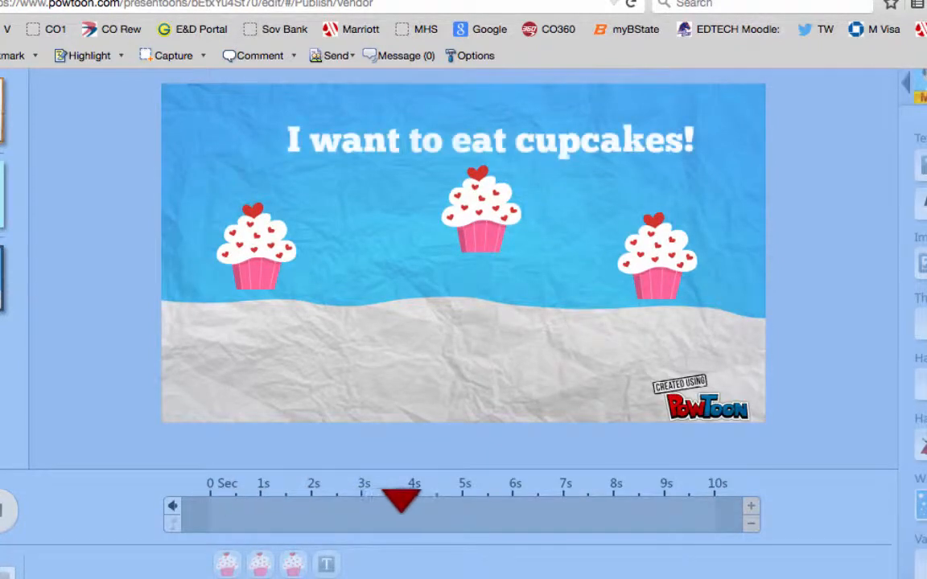
{"action": "left_click", "coordinate": [5, 510]}
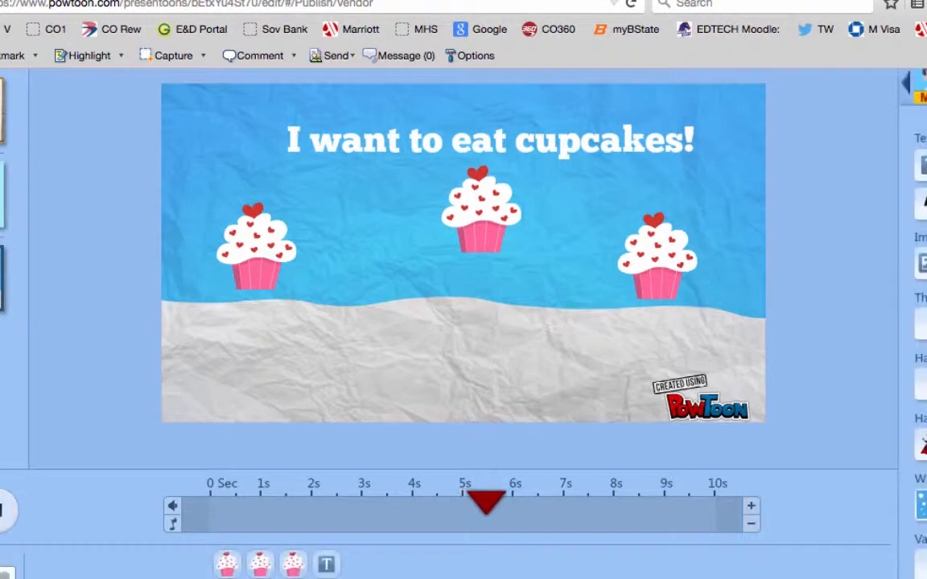
- Centre the "I want to eat cupcakes!" text on slide 3 and move the middle cupcake slightly lower, midway between the other two
{"action": "left_click", "coordinate": [488, 146]}
{"action": "left_click_drag", "start_coordinate": [488, 147], "coordinate": [468, 146]}
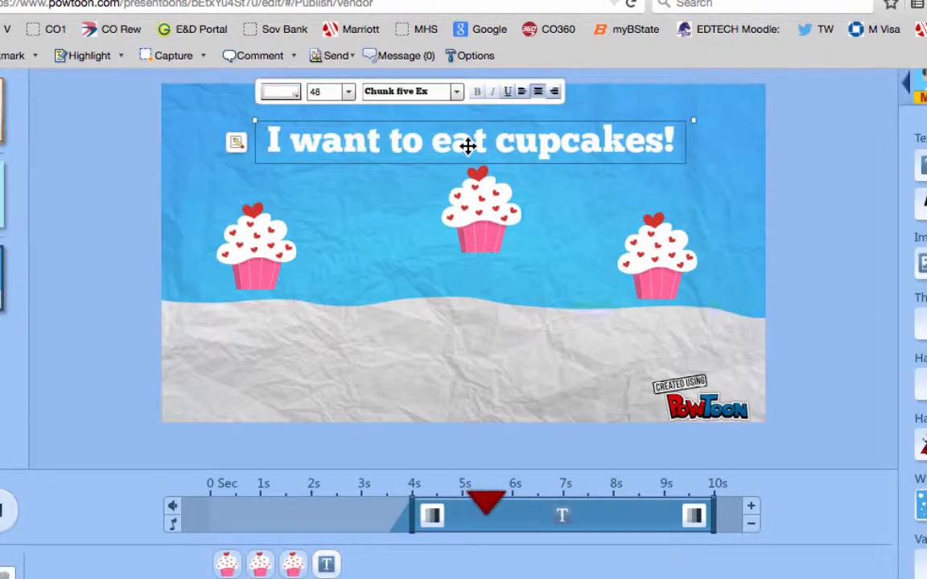
{"action": "left_click", "coordinate": [475, 220]}
{"action": "left_click_drag", "start_coordinate": [475, 219], "coordinate": [455, 244]}
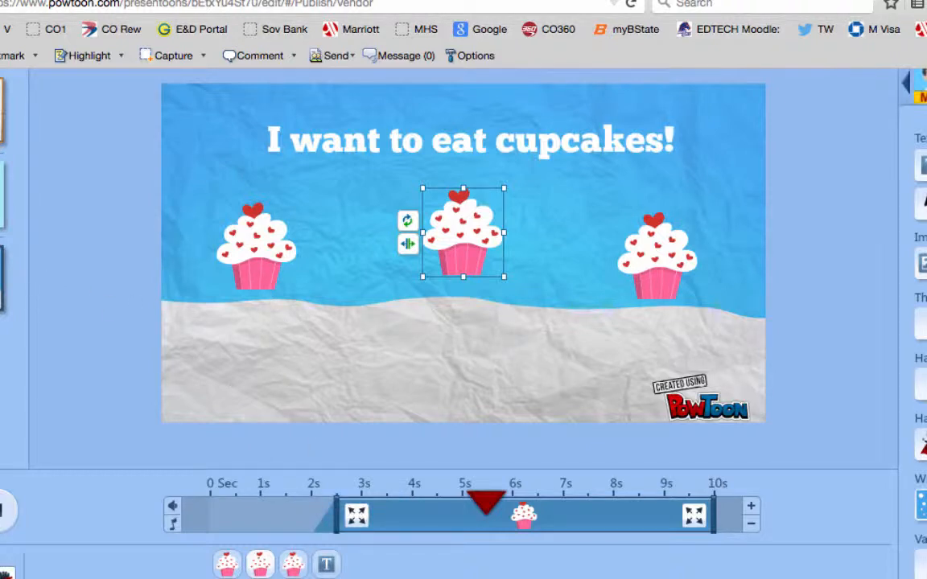
- Rewind slide 3 to 0 seconds and play it with the repositioned text and cupcake
{"action": "left_click_drag", "start_coordinate": [487, 503], "coordinate": [153, 502]}
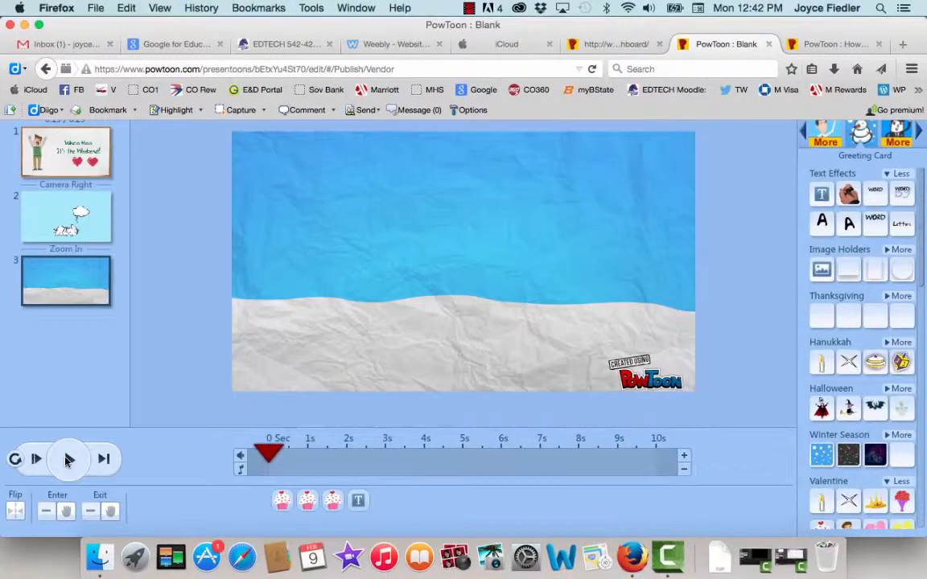
{"action": "left_click", "coordinate": [68, 459]}
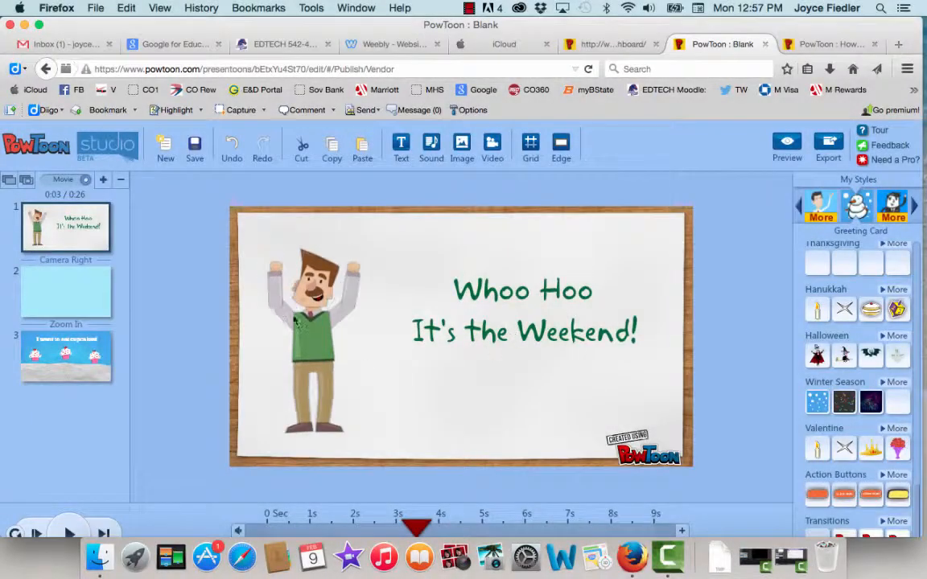
- Add the free track "Bitter Sweet" as the PowToon's music track in the Sound Manager and apply it
{"action": "left_click", "coordinate": [432, 149]}
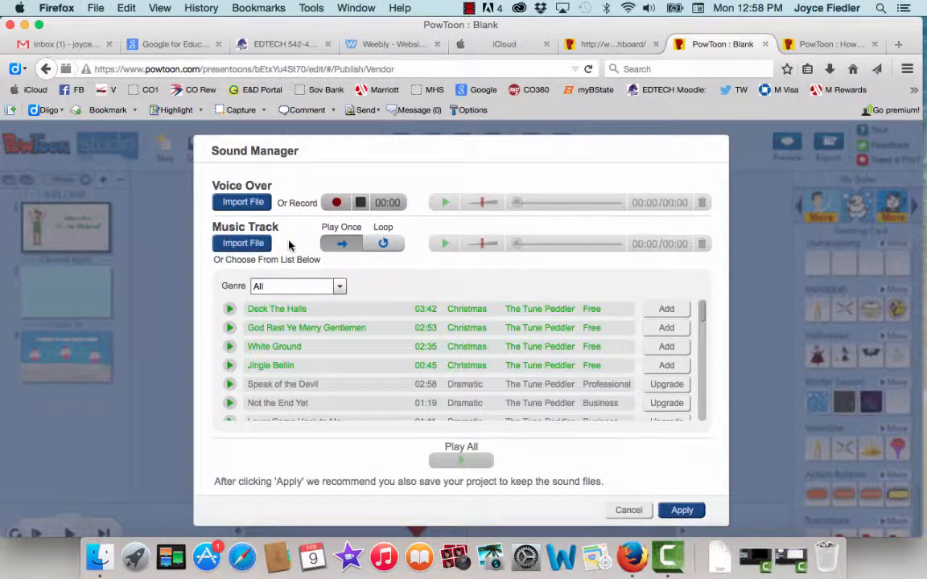
{"action": "scroll", "coordinate": [356, 373], "scroll_direction": "down", "scroll_amount": 10}
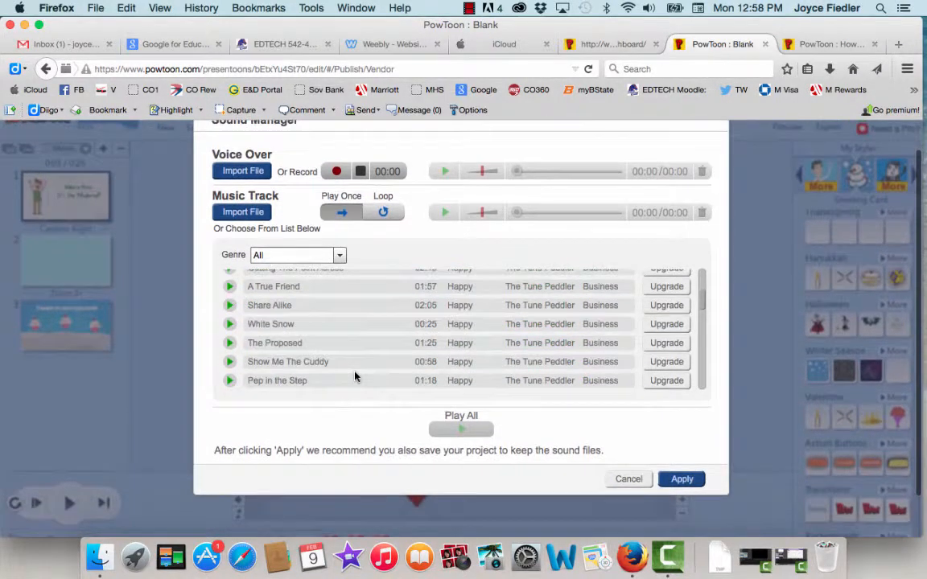
{"action": "scroll", "coordinate": [356, 377], "scroll_direction": "up", "scroll_amount": 10}
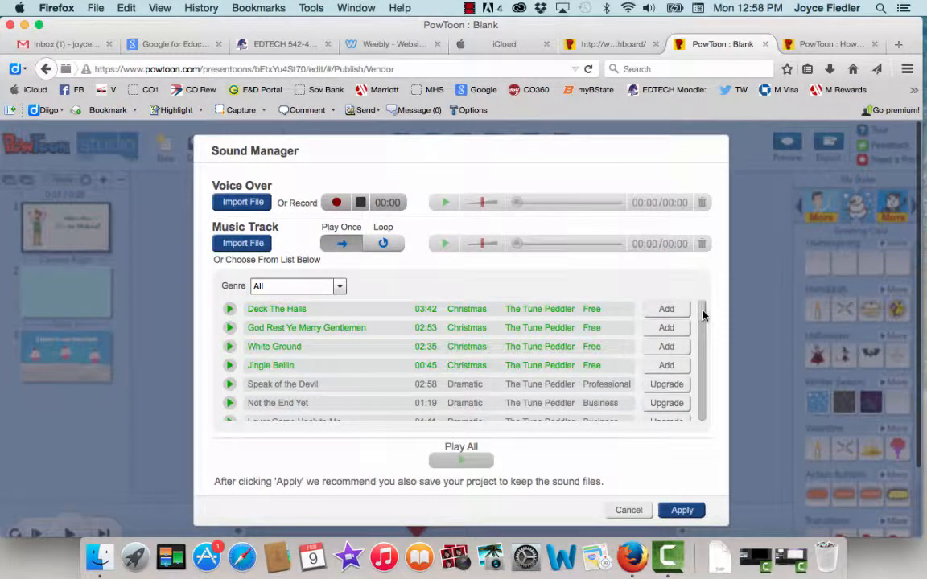
{"action": "left_click_drag", "start_coordinate": [703, 315], "coordinate": [704, 360]}
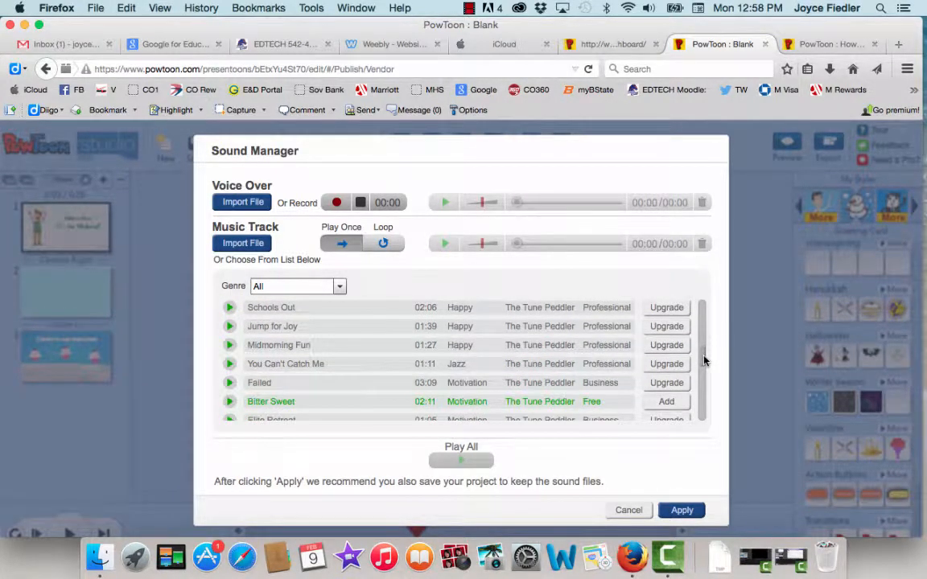
{"action": "left_click", "coordinate": [666, 402]}
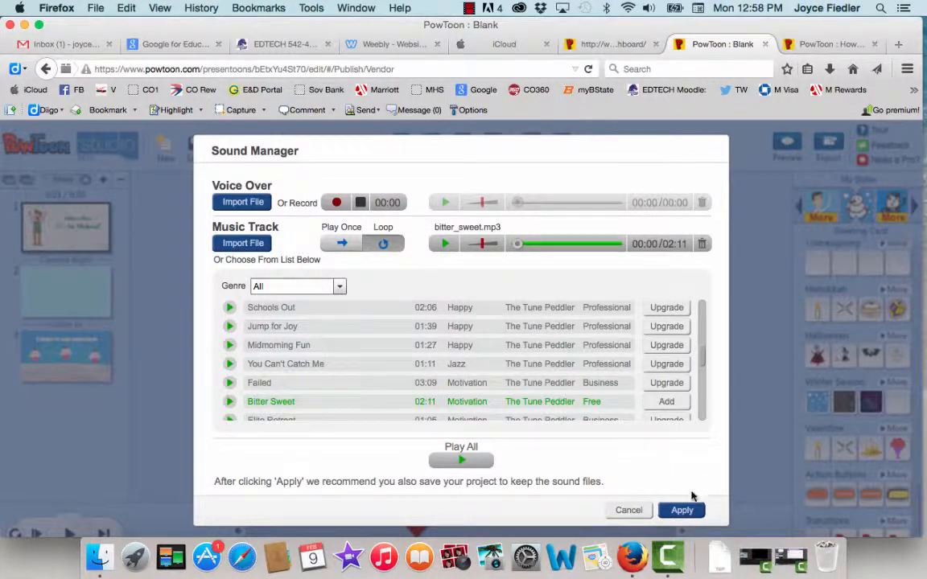
{"action": "left_click", "coordinate": [680, 511]}
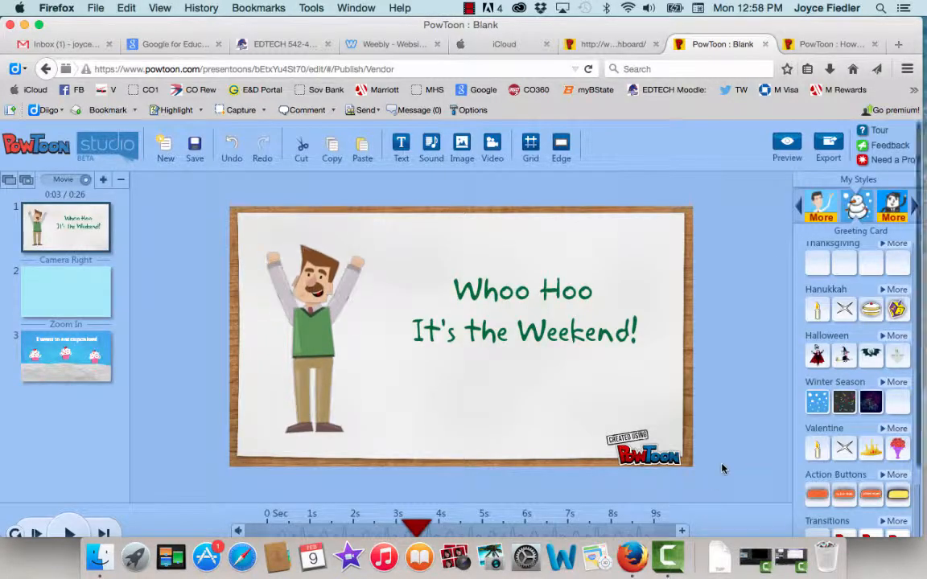
- Play the PowToon from slide 1 to review it with the background music
{"action": "scroll", "coordinate": [721, 467], "scroll_direction": "down", "scroll_amount": 2}
{"action": "scroll", "coordinate": [722, 468], "scroll_direction": "down", "scroll_amount": 1}
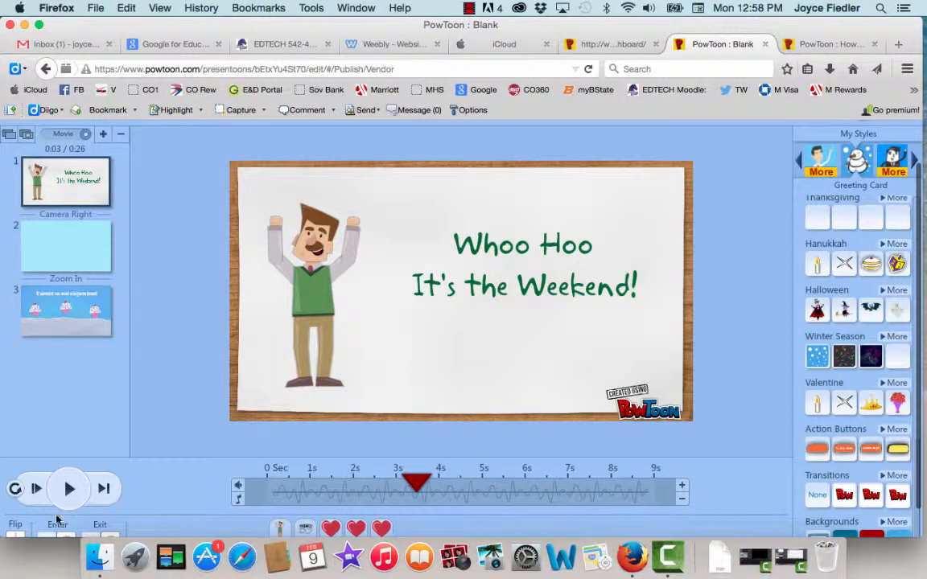
{"action": "left_click", "coordinate": [71, 493]}
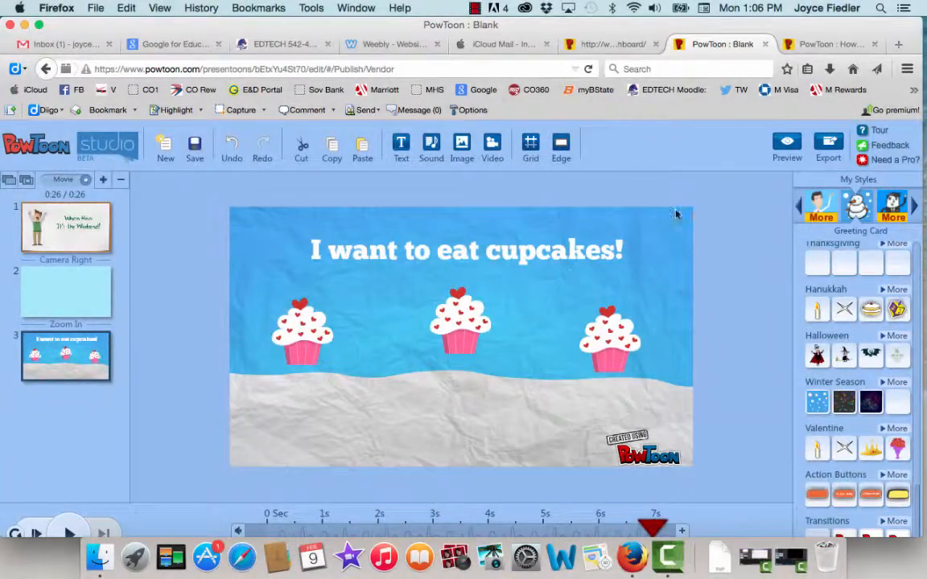
- Review the export options for publishing the PowToon as a movie, and close them without publishing
{"action": "left_click", "coordinate": [825, 143]}
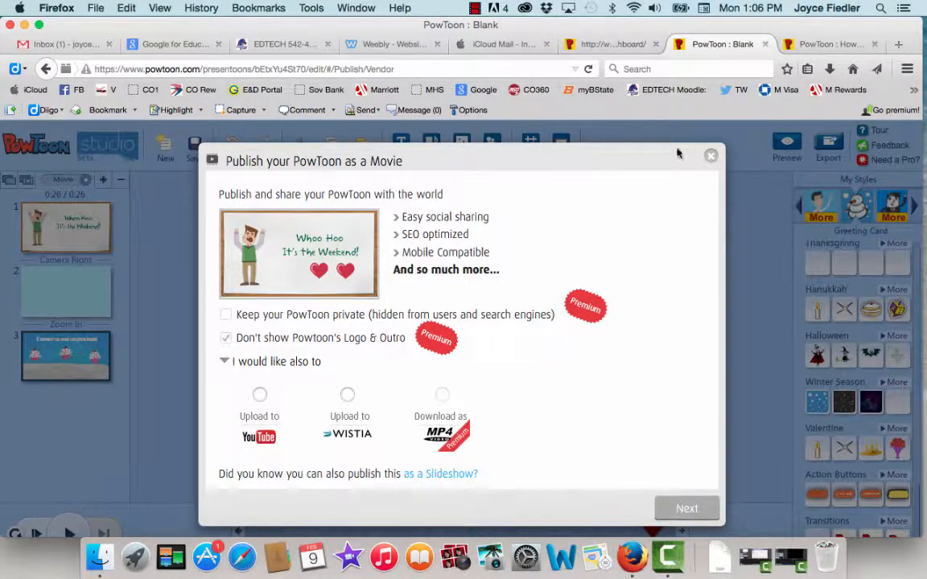
{"action": "left_click", "coordinate": [712, 157]}
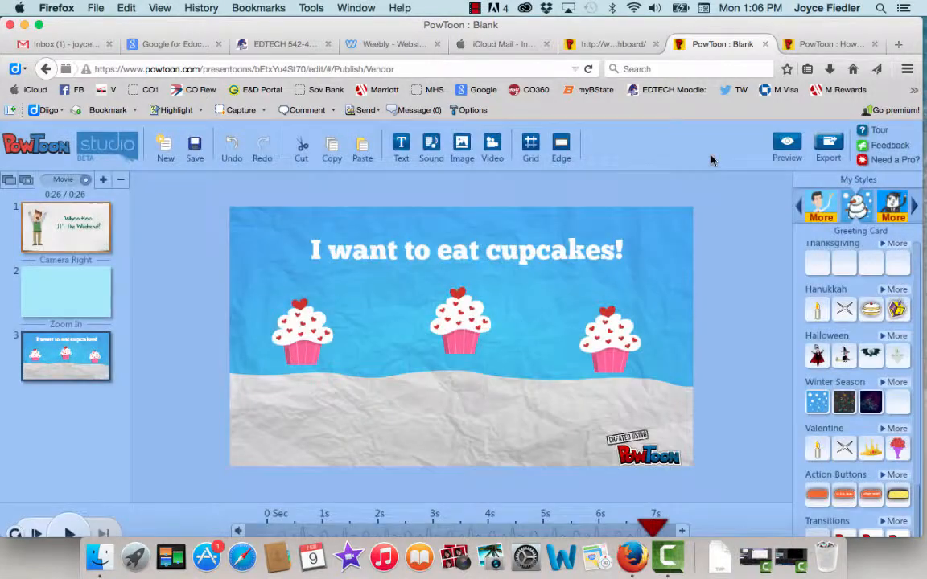
- Switch to the PowToon dashboard and examine the share link and embed code in the How to Draw Conclusions project's details
{"action": "left_click", "coordinate": [637, 47]}
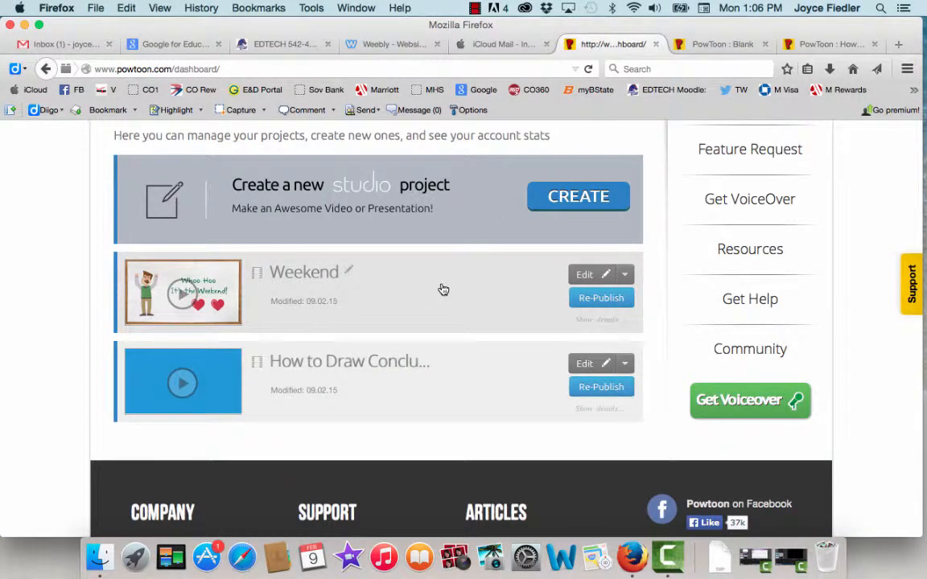
{"action": "scroll", "coordinate": [389, 389], "scroll_direction": "down", "scroll_amount": 3}
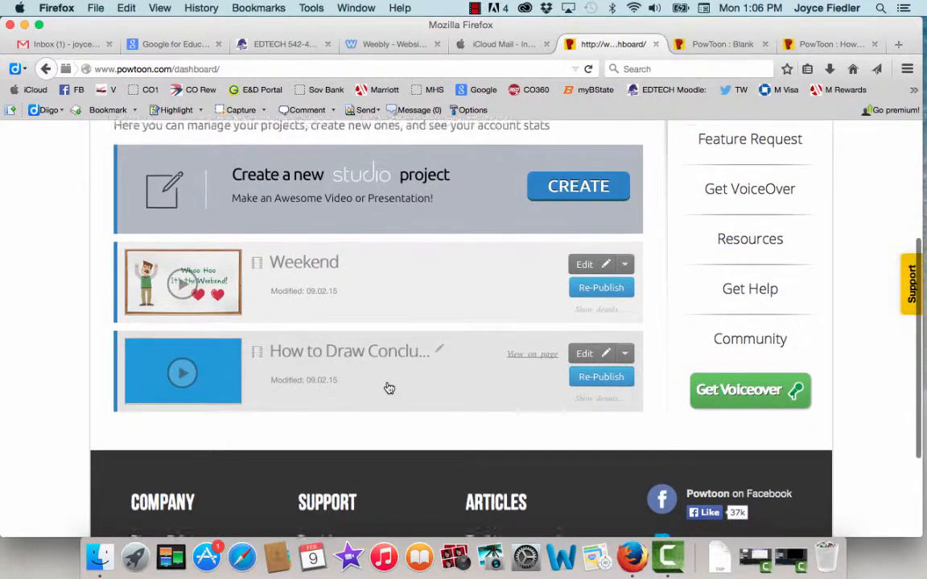
{"action": "scroll", "coordinate": [389, 388], "scroll_direction": "down", "scroll_amount": 3}
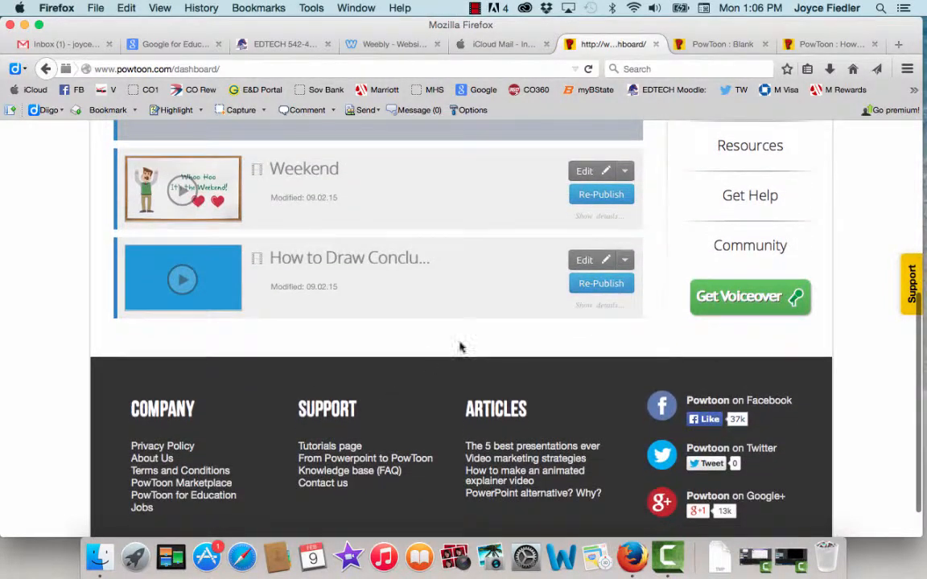
{"action": "left_click", "coordinate": [603, 308]}
{"action": "scroll", "coordinate": [519, 417], "scroll_direction": "down", "scroll_amount": 2}
{"action": "scroll", "coordinate": [521, 416], "scroll_direction": "down", "scroll_amount": 8}
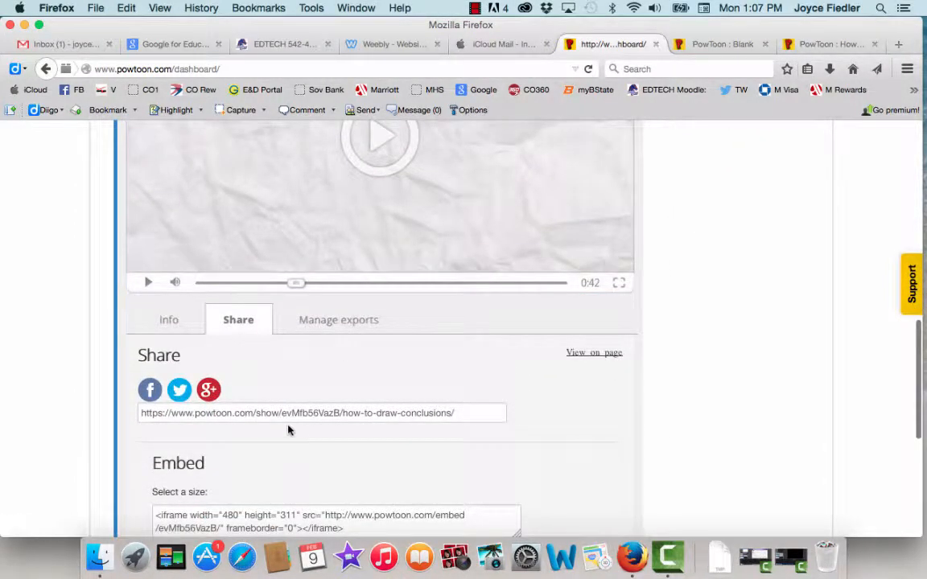
{"action": "scroll", "coordinate": [289, 429], "scroll_direction": "down", "scroll_amount": 5}
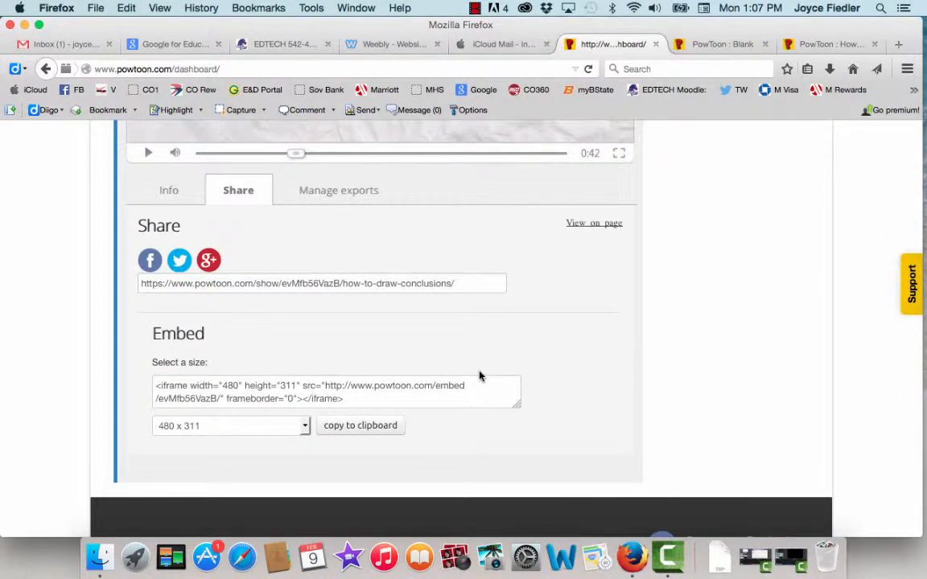
{"action": "scroll", "coordinate": [480, 376], "scroll_direction": "up", "scroll_amount": 10}
{"action": "scroll", "coordinate": [481, 375], "scroll_direction": "up", "scroll_amount": 15}
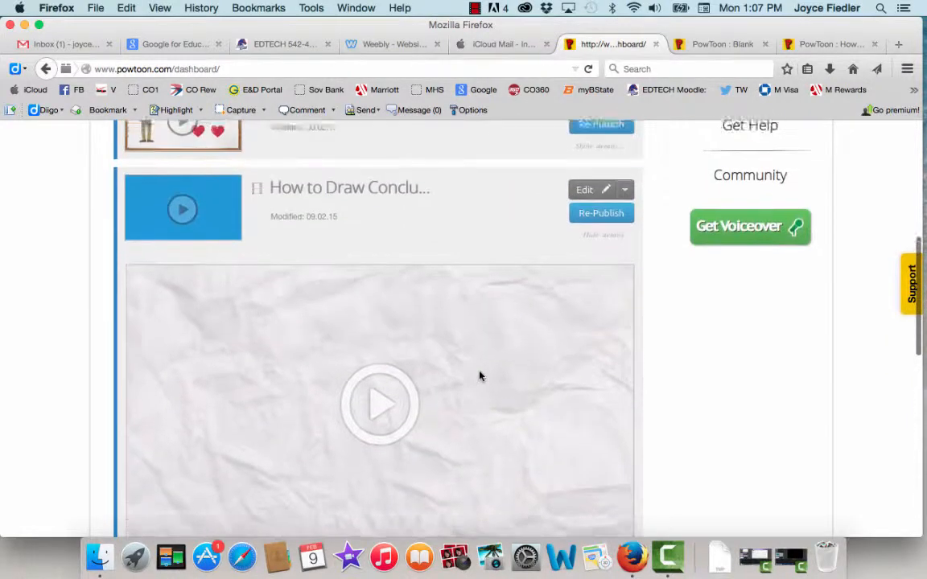